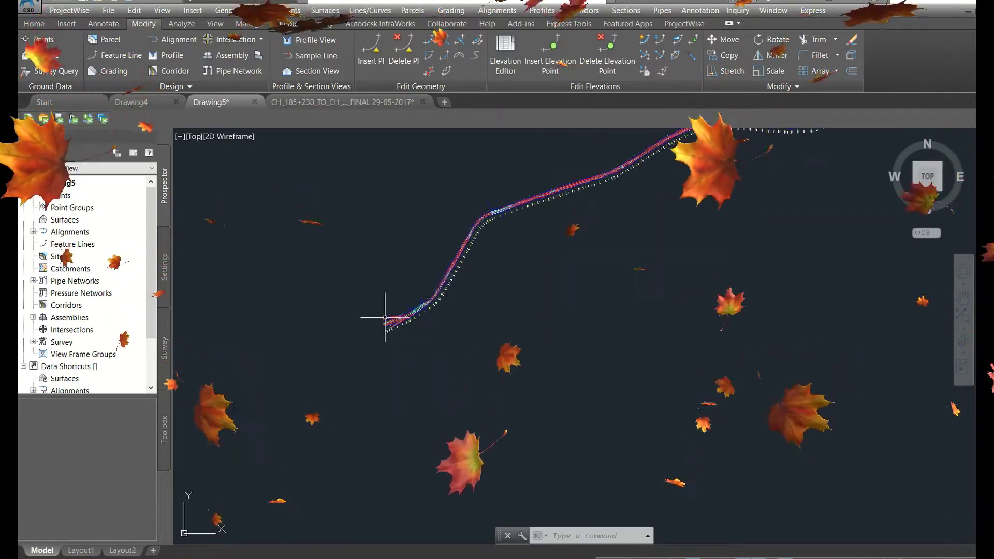
- Examine the road's 3D polylines and chainage labels along the whole route, from the overview down to close-ups
scroll(528, 257, "up", 2)
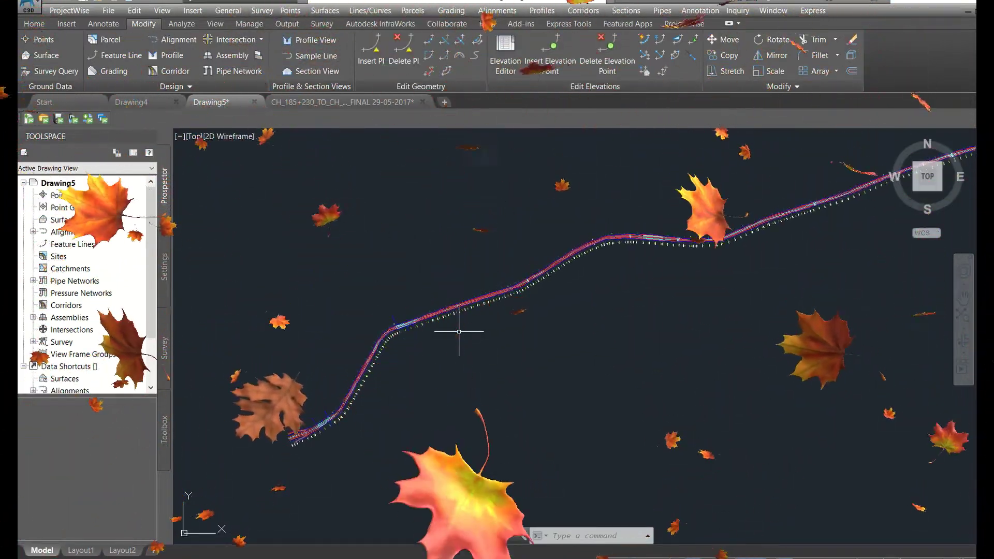
scroll(459, 331, "up", 3)
scroll(413, 321, "up", 2)
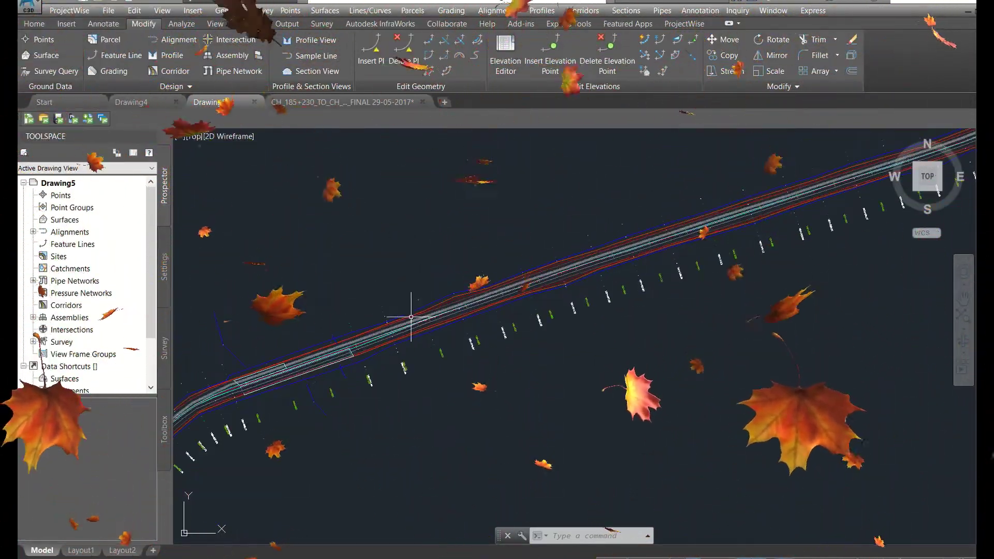
scroll(408, 350, "down", 4)
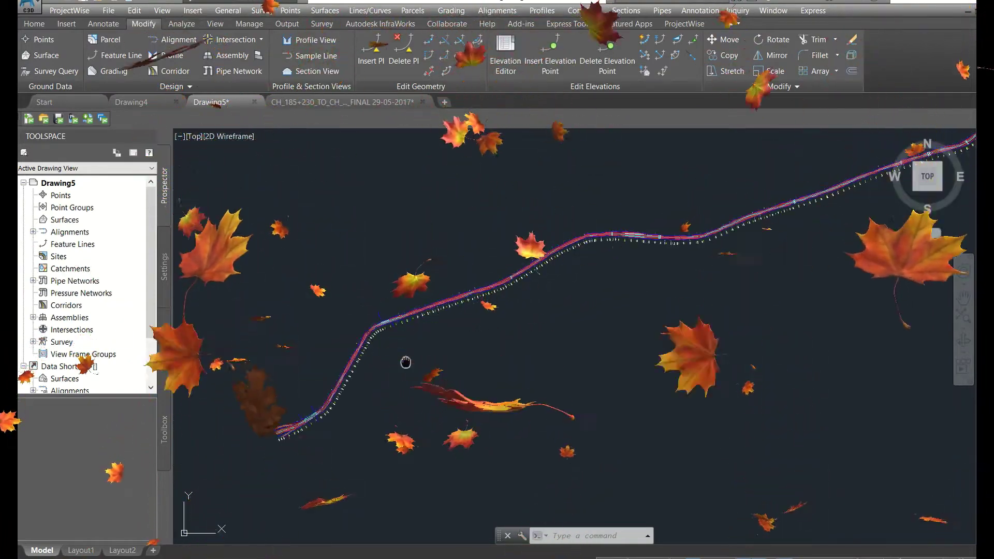
scroll(420, 356, "down", 1)
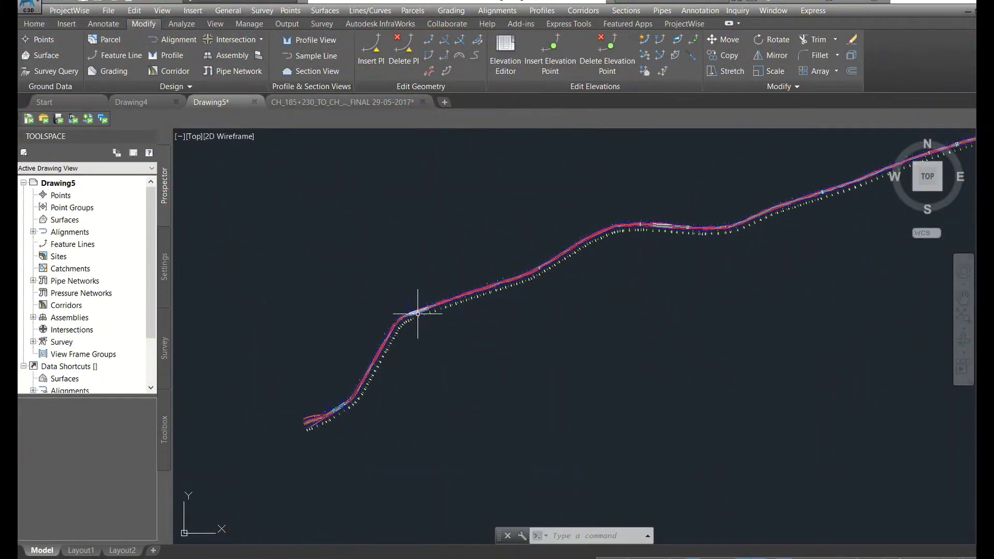
mouse_move(419, 311)
scroll(409, 311, "up", 6)
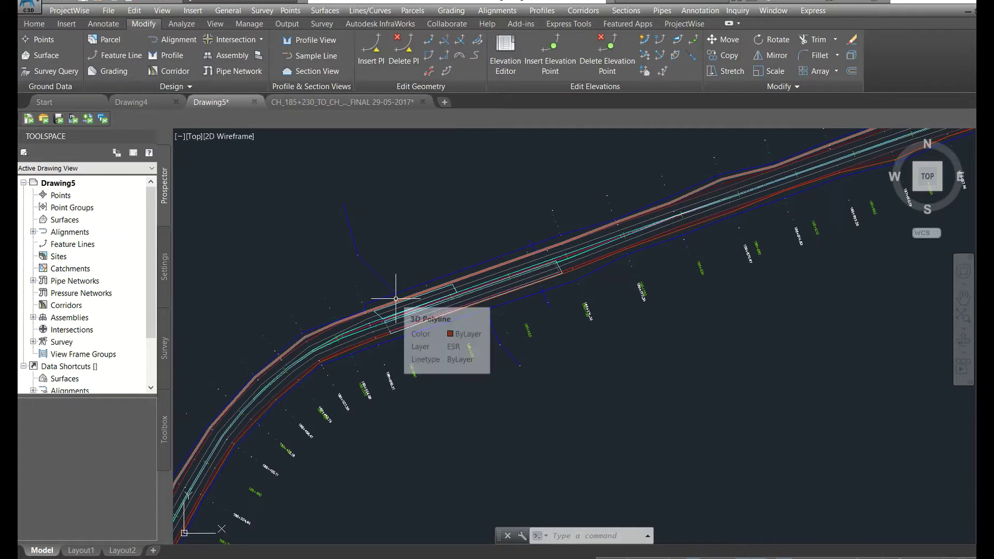
scroll(399, 284, "down", 5)
middle_click_drag(415, 333, 486, 300)
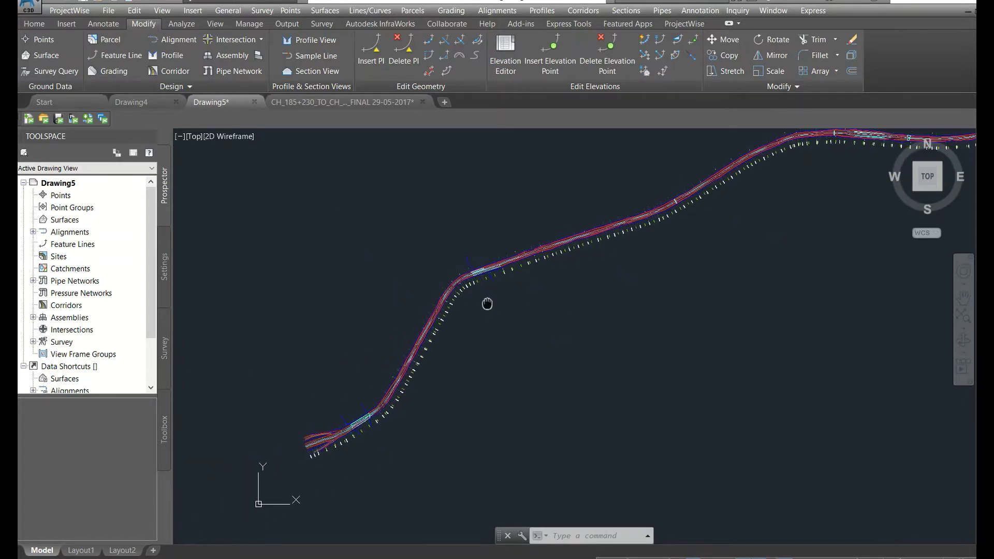
middle_click_drag(388, 415, 470, 349)
scroll(377, 362, "down", 8)
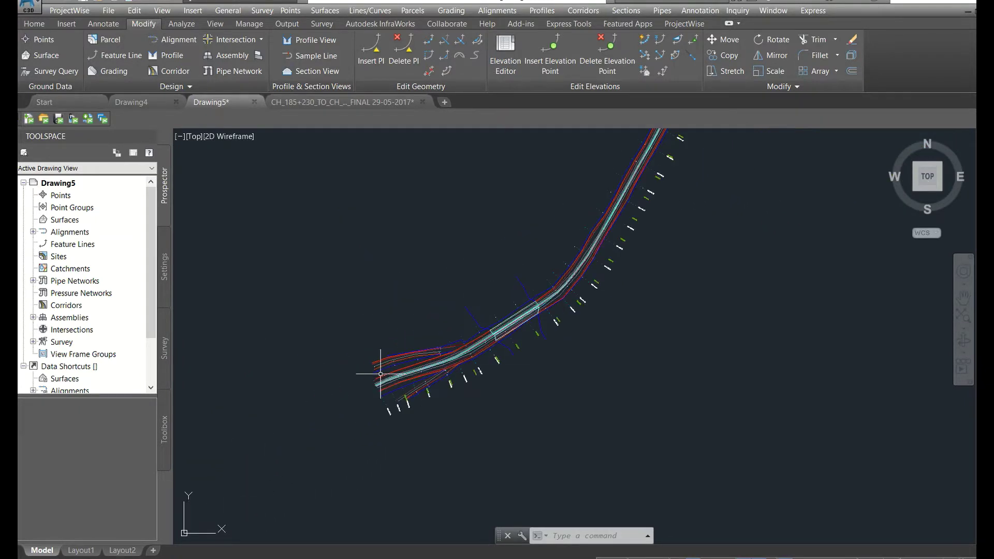
scroll(399, 327, "up", 6)
scroll(422, 326, "up", 5)
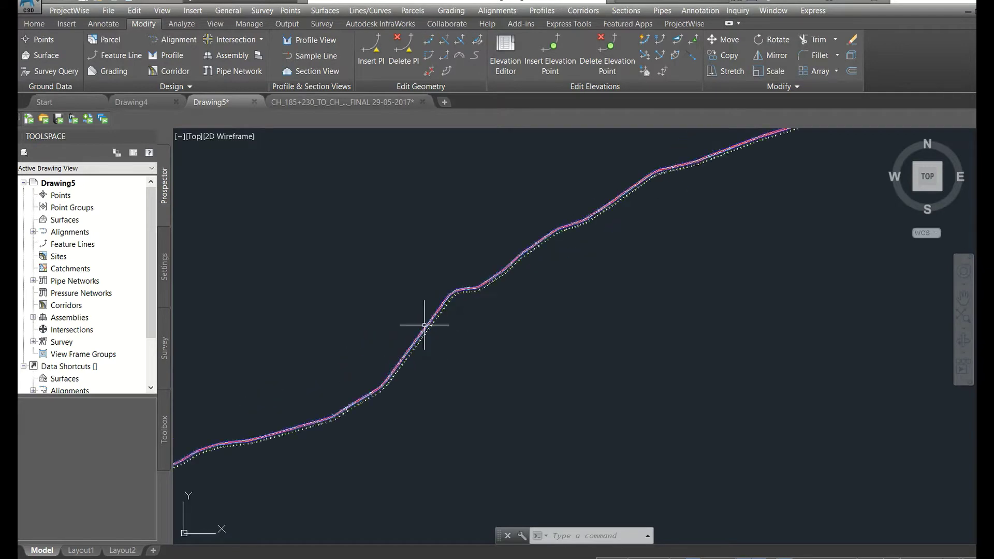
scroll(428, 328, "down", 5)
scroll(366, 377, "up", 6)
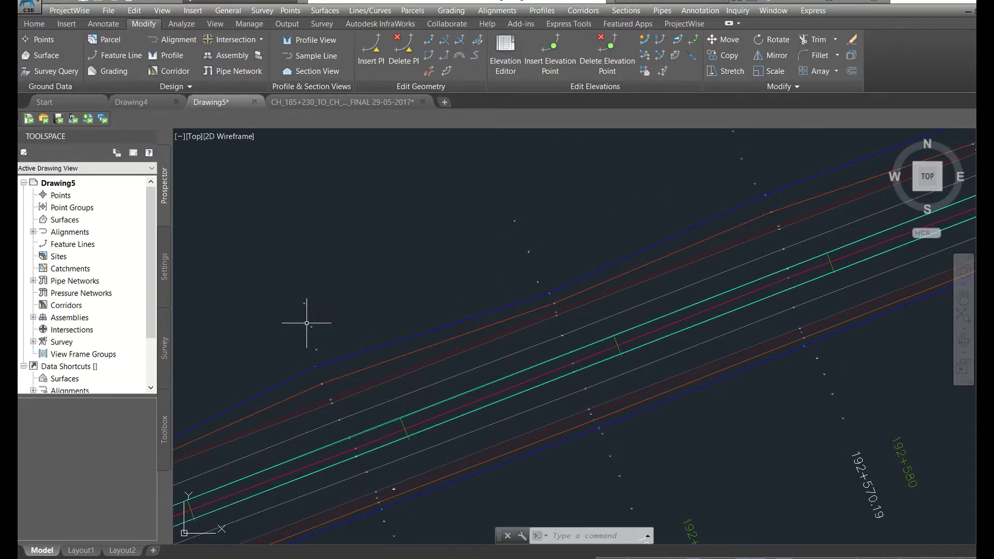
scroll(306, 323, "down", 5)
scroll(344, 329, "up", 2)
middle_click_drag(322, 351, 514, 317)
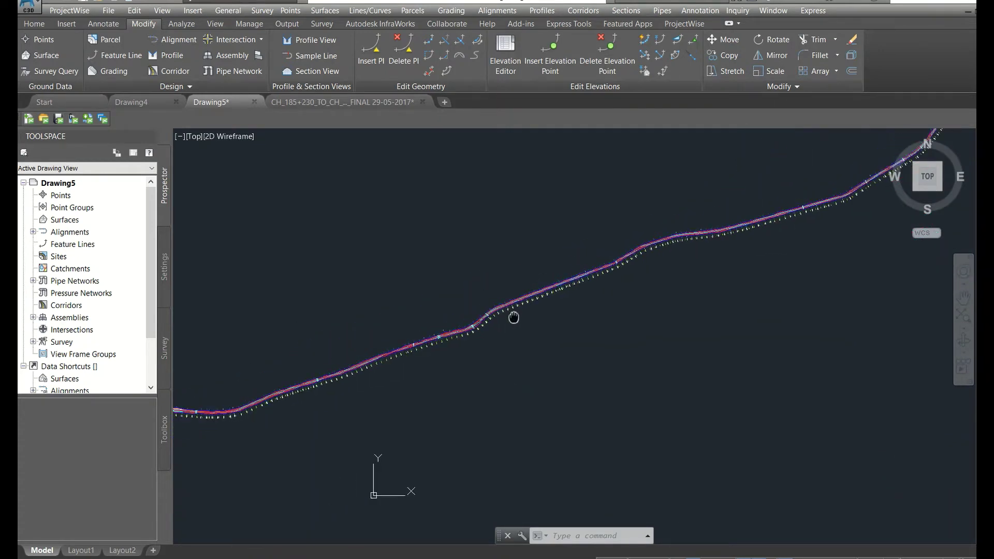
scroll(362, 402, "up", 2)
middle_click_drag(388, 394, 544, 346)
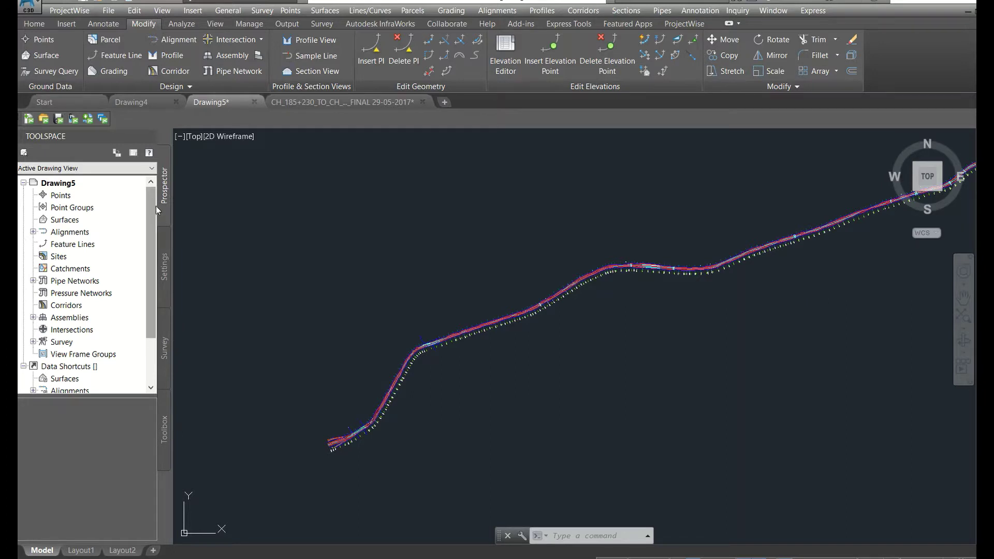
- Create a TIN surface on layer C-TOPO with the Contours 2m and 10m (Background) style and the default name
right_click(65, 219)
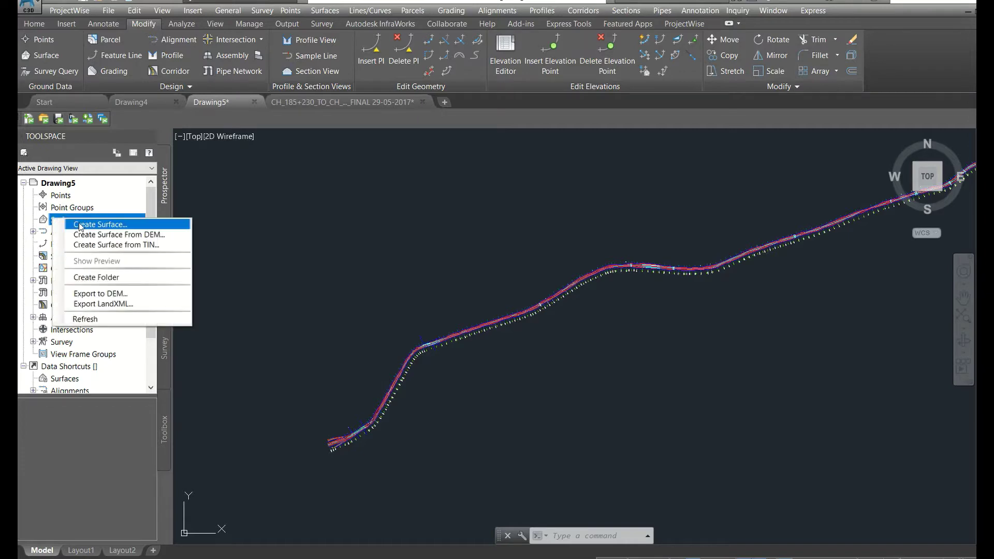
left_click(81, 225)
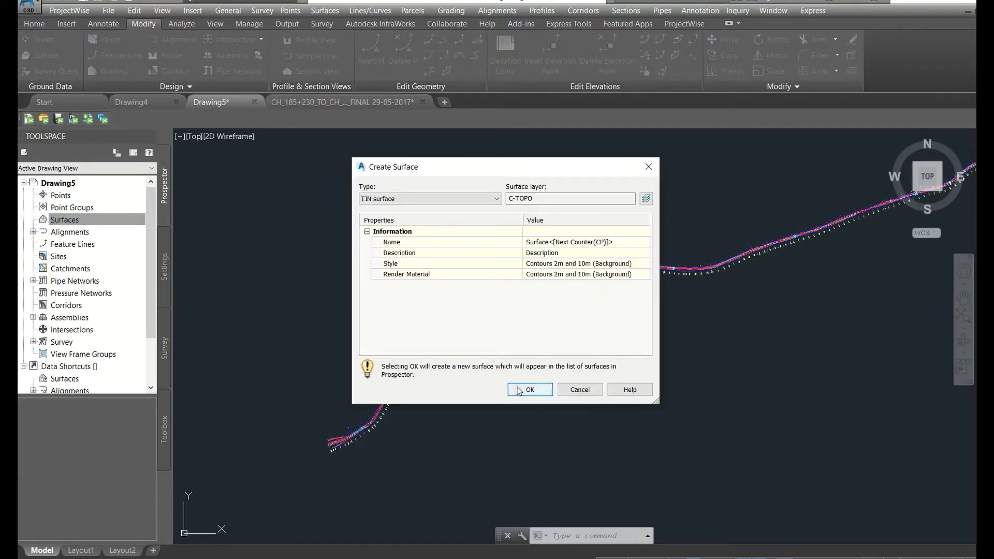
left_click(519, 391)
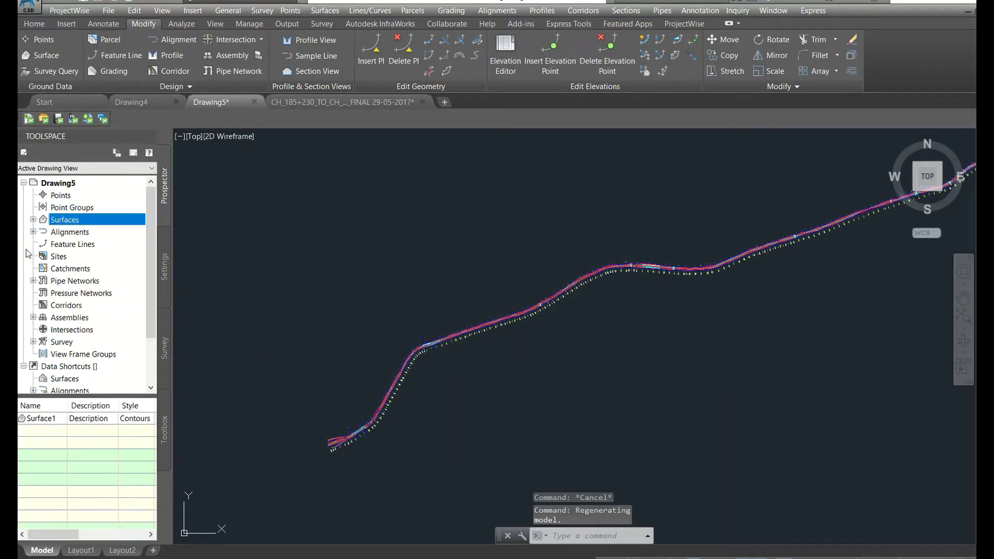
- Start adding breaklines to the new surface's definition, using the Standard type and a 1.000 m mid-ordinate distance
left_click(33, 220)
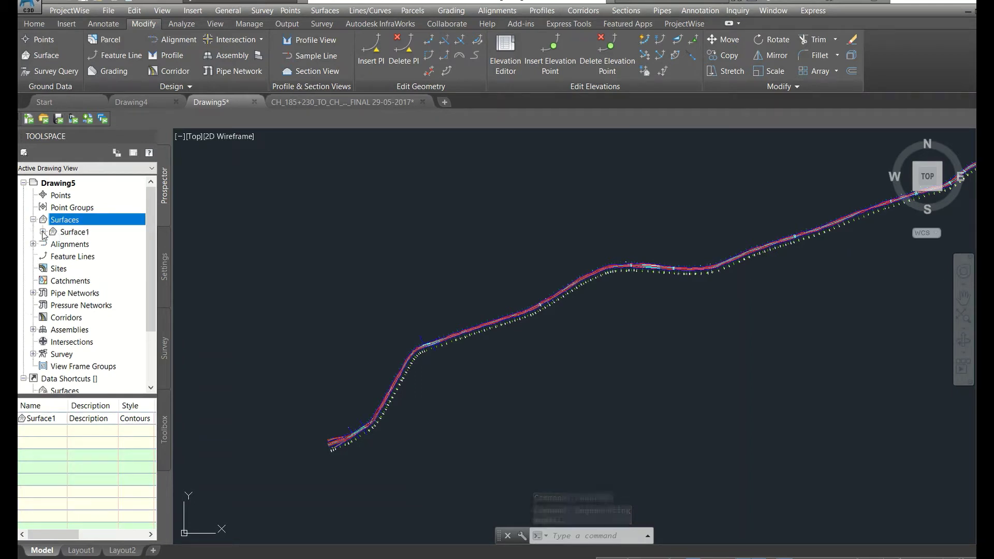
left_click(43, 232)
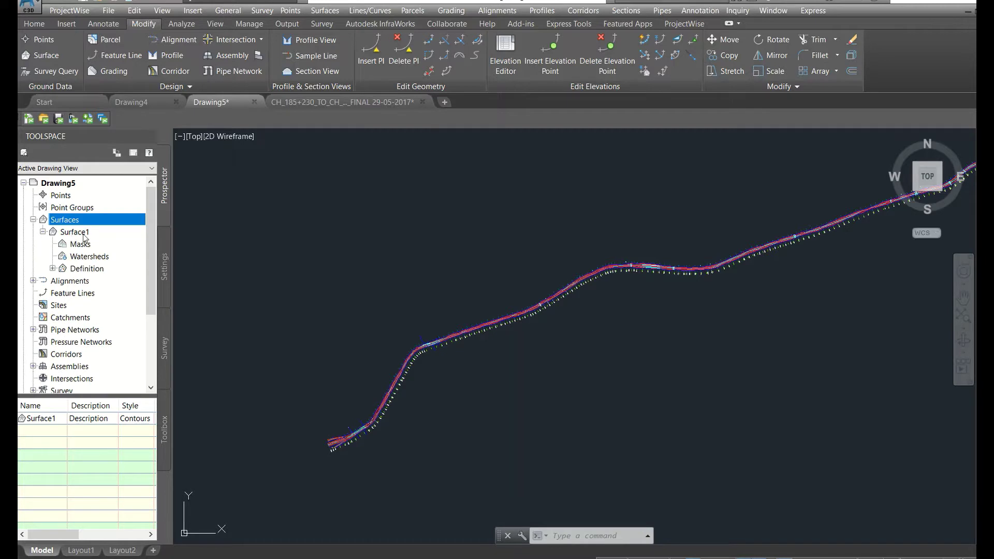
left_click(53, 269)
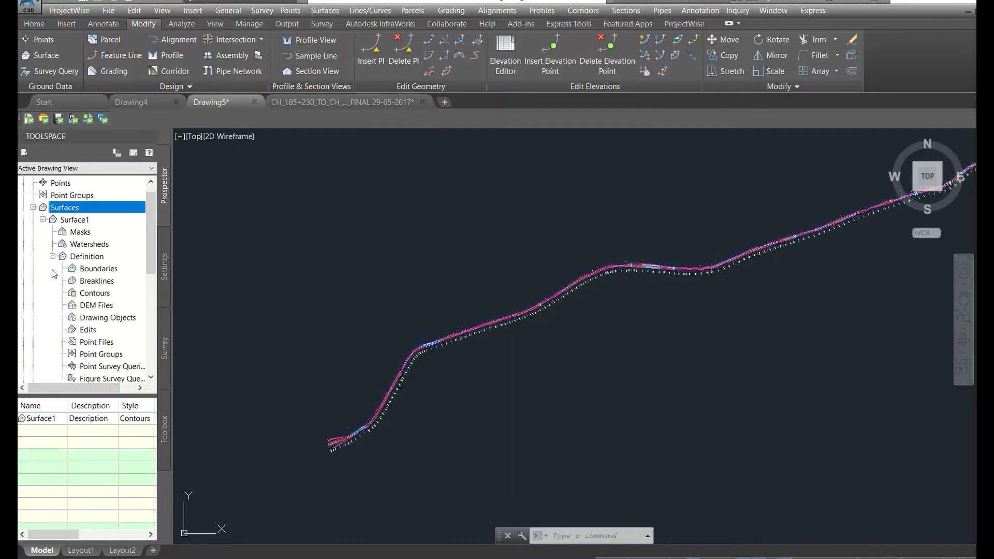
scroll(82, 300, "down", 2)
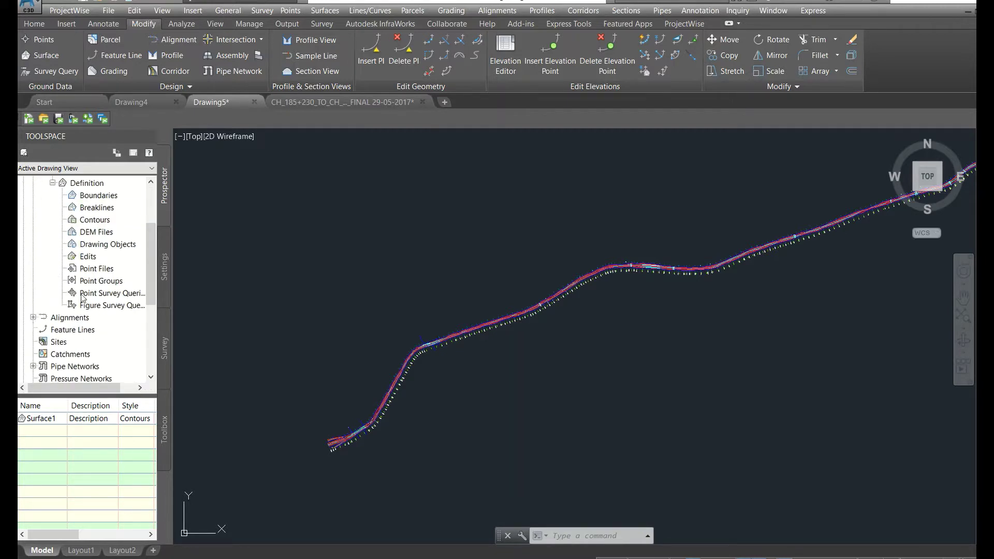
scroll(96, 257, "up", 1)
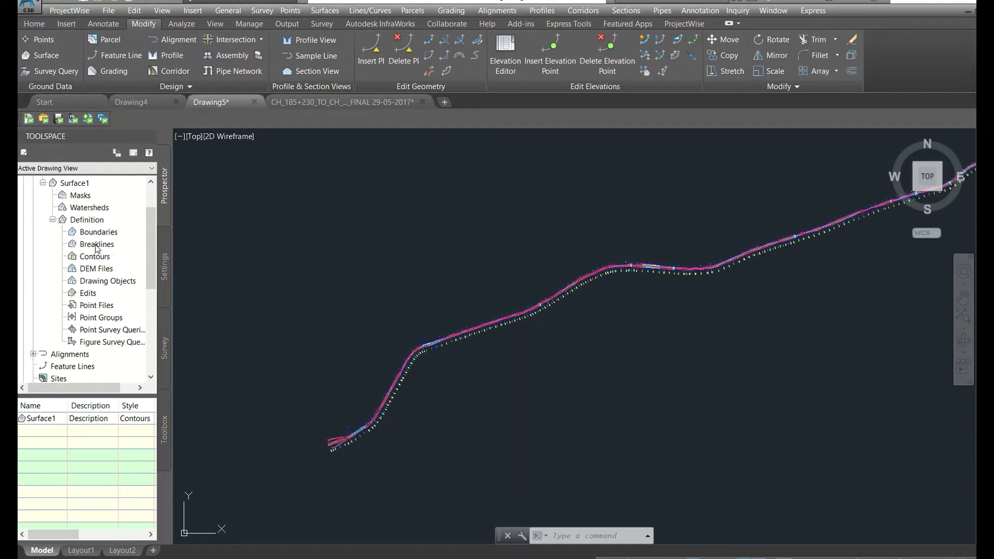
left_click(96, 245)
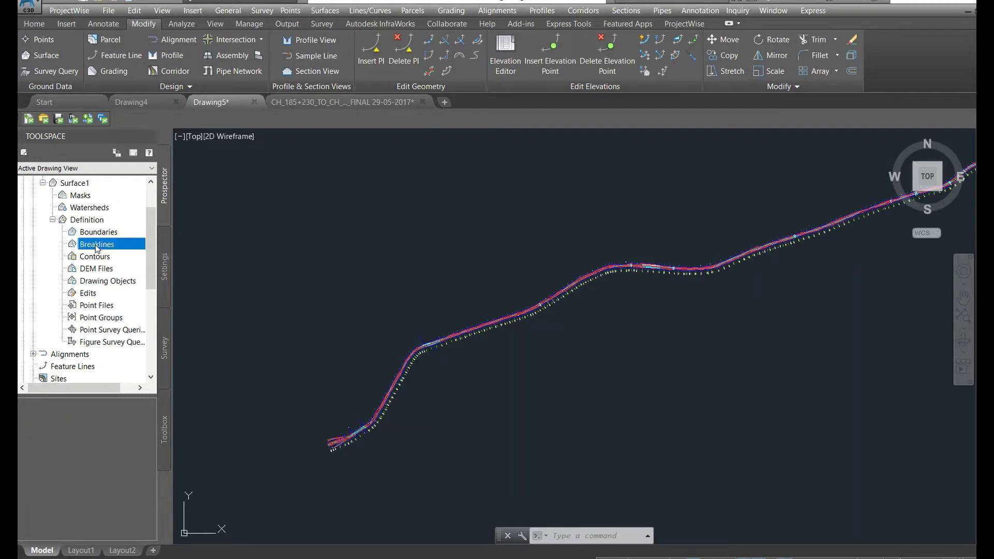
right_click(96, 247)
left_click(117, 253)
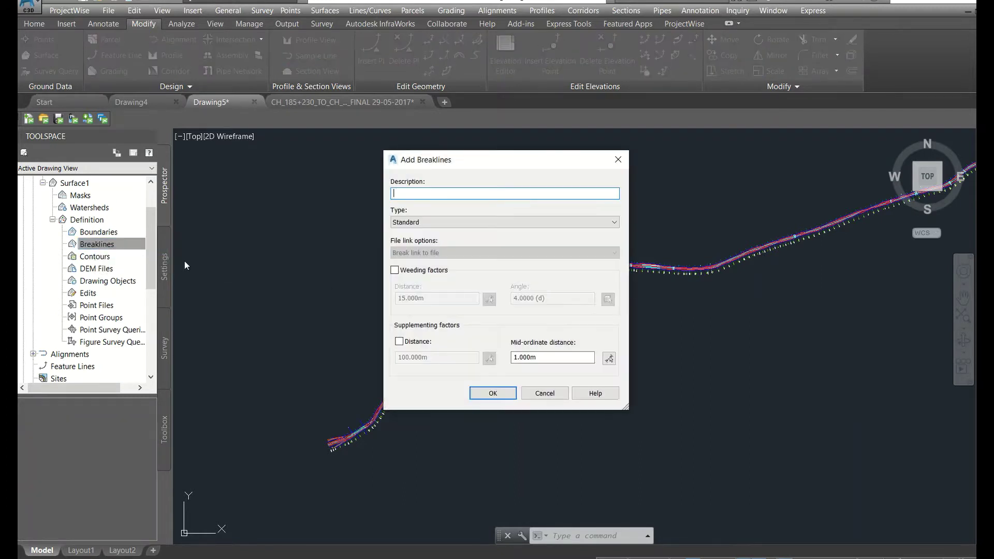
left_click(491, 393)
- Add all the road polylines crossing the section near chainage 186+830 as breaklines and dismiss the event list
scroll(379, 396, "up", 6)
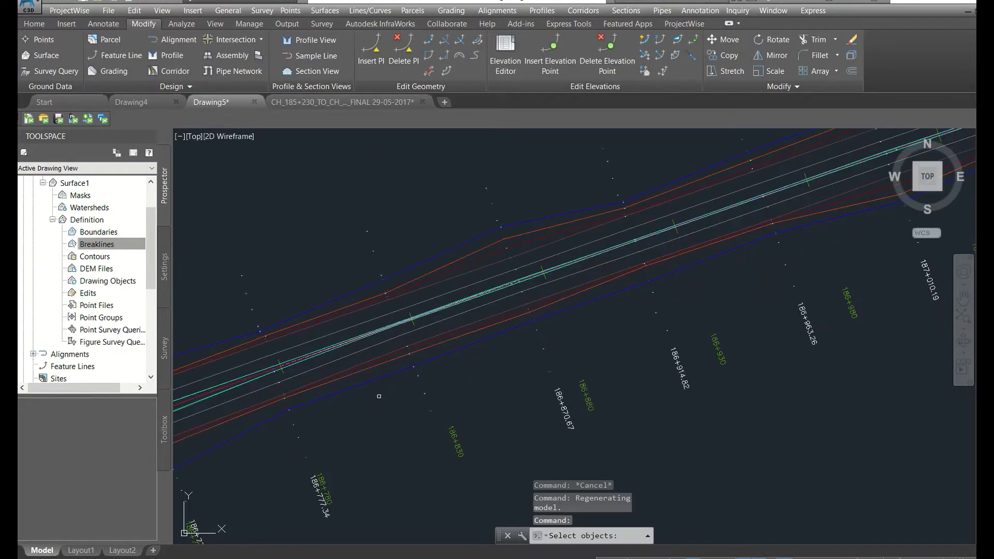
left_click(375, 407)
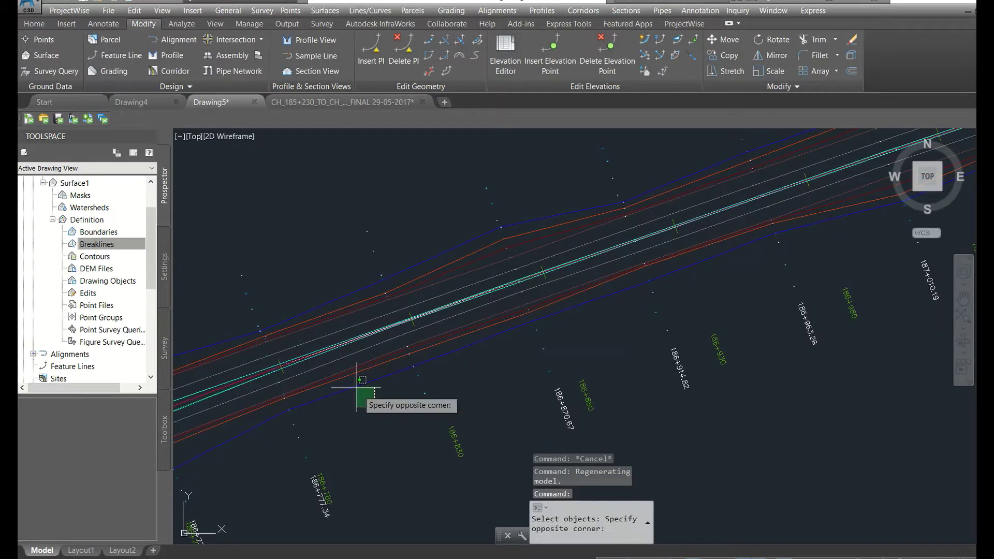
left_click(328, 280)
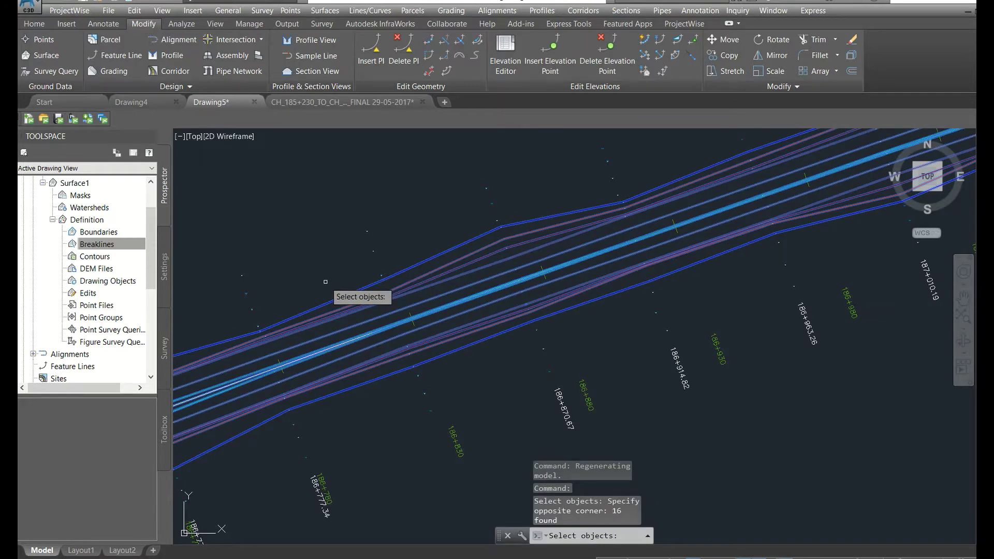
key("Return")
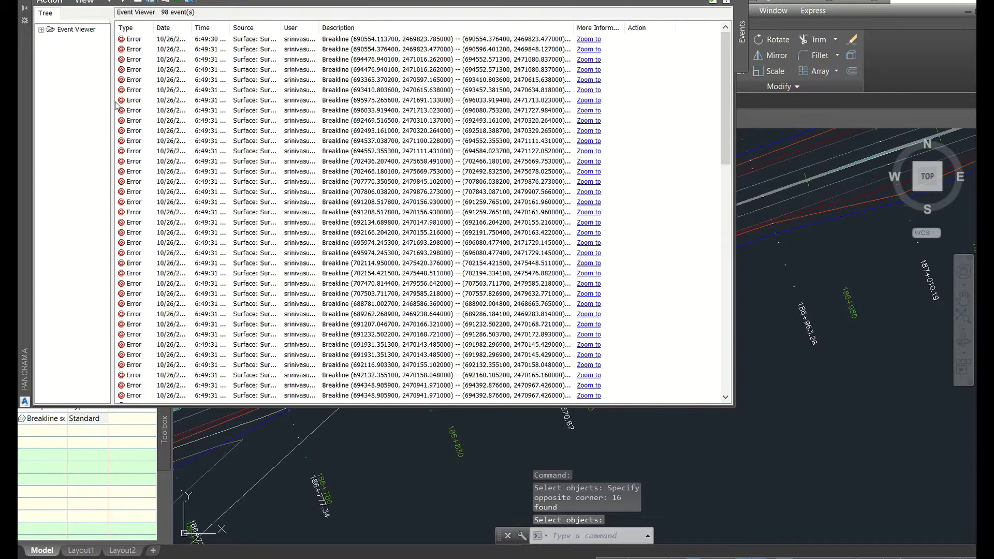
left_click(24, 3)
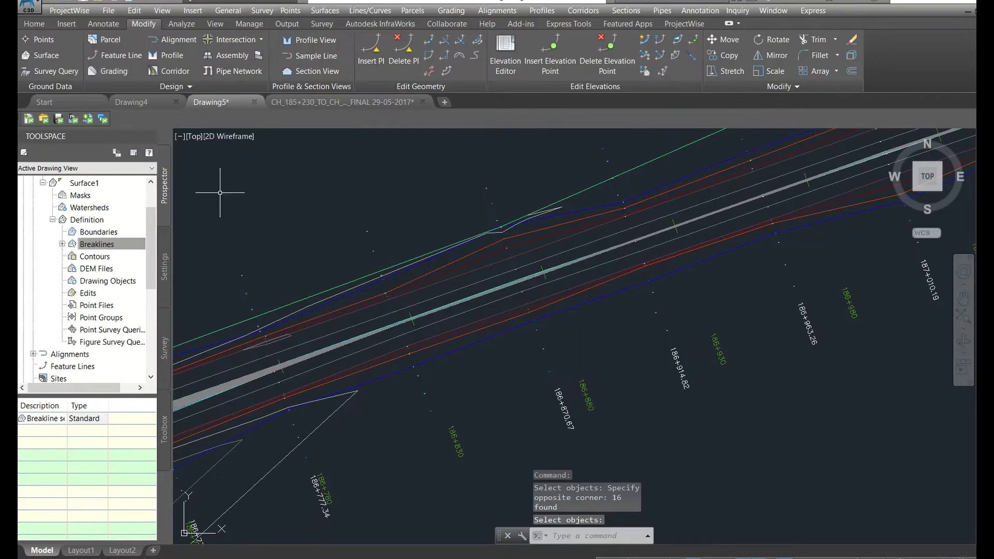
- Select the built surface and examine its contours and outer border along the road
scroll(405, 306, "down", 5)
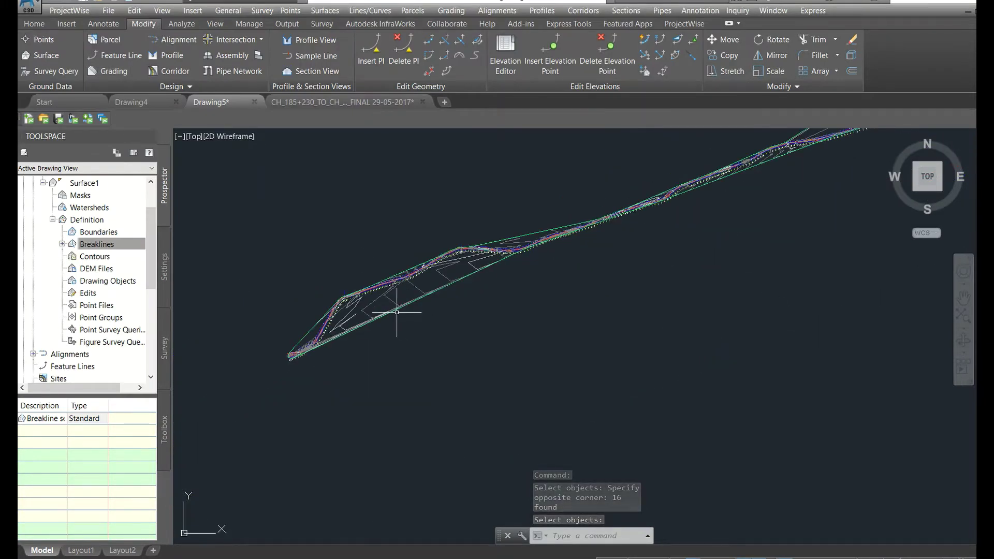
left_click(397, 312)
scroll(396, 313, "up", 6)
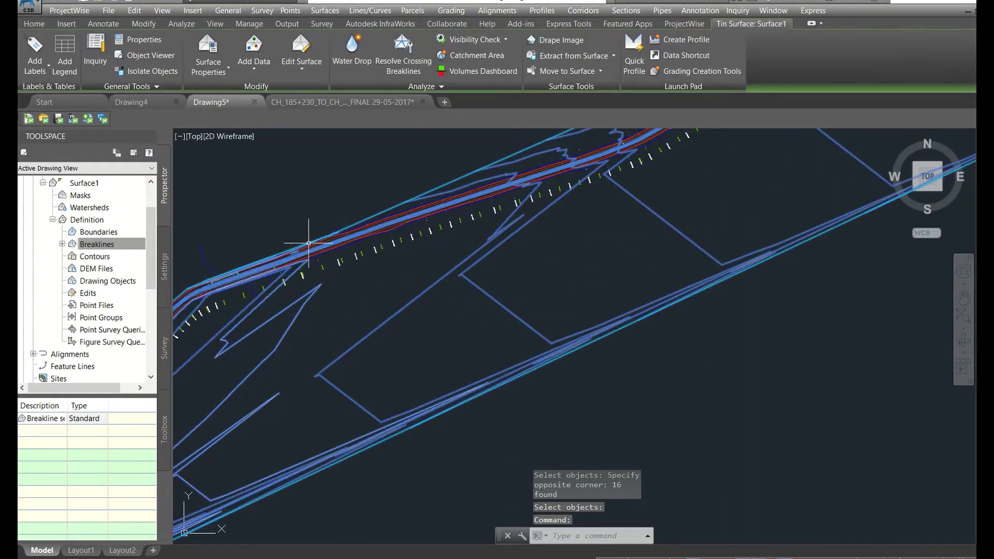
scroll(309, 243, "up", 8)
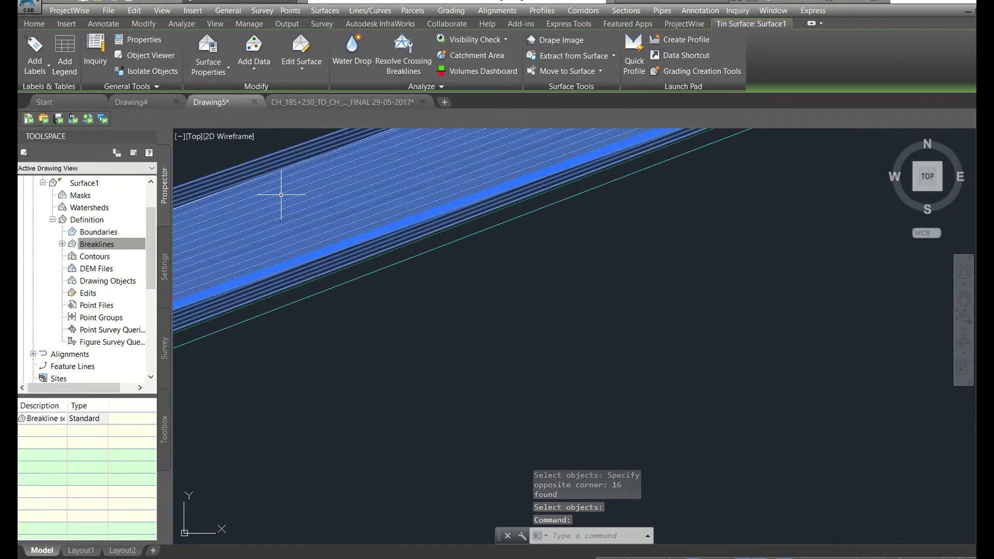
scroll(281, 195, "down", 7)
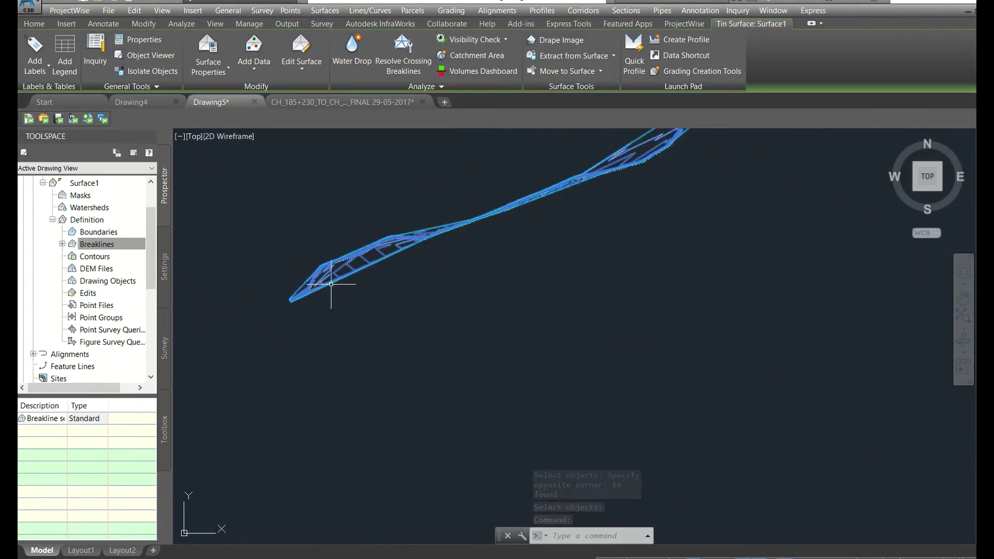
scroll(321, 282, "up", 2)
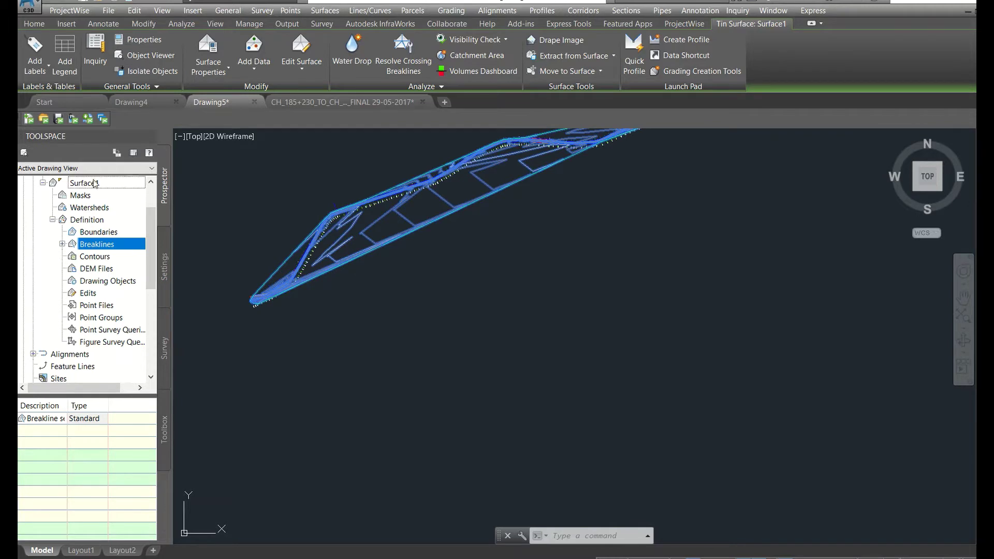
- Make the Triangles component visible in the surface's style for the Plan view direction, and deselect the surface
right_click(95, 183)
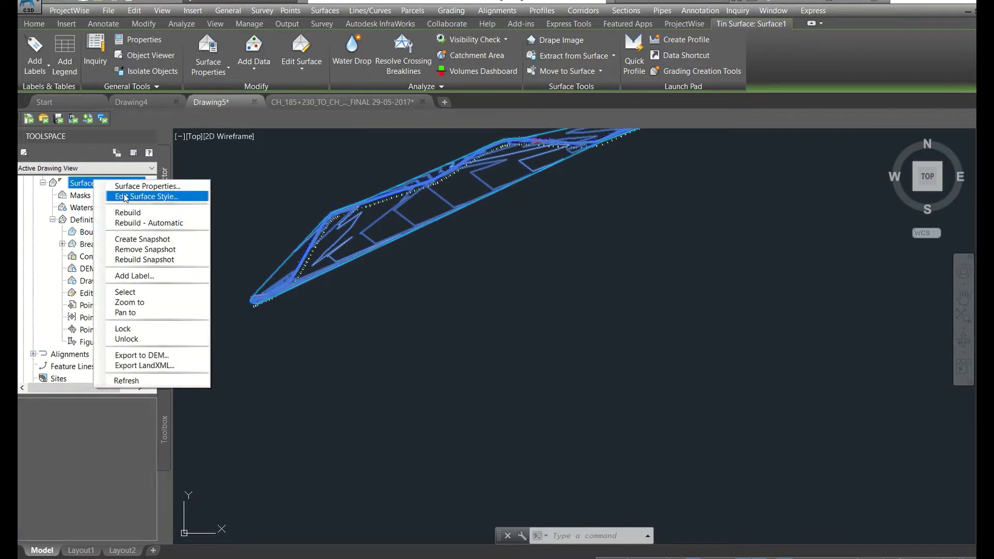
left_click(125, 197)
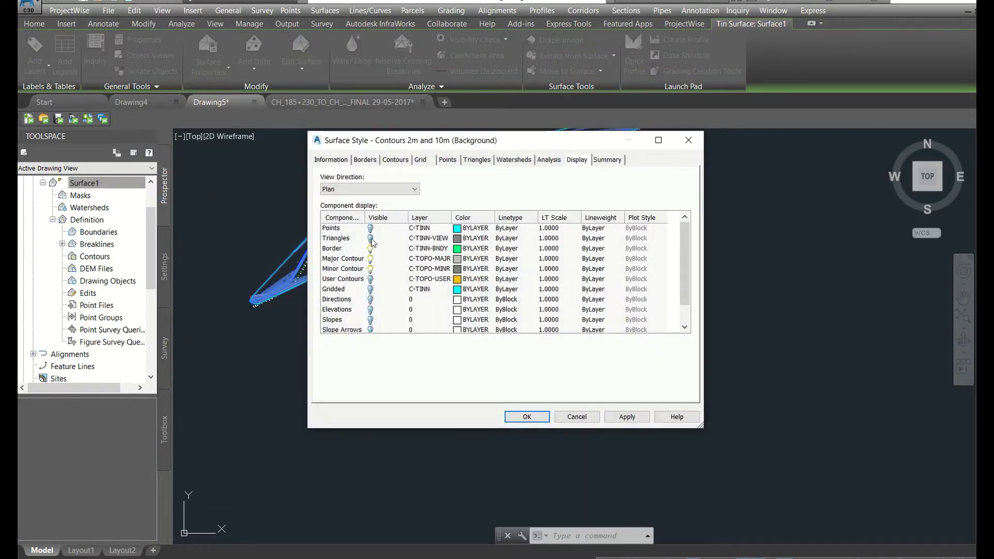
left_click(371, 239)
left_click(531, 417)
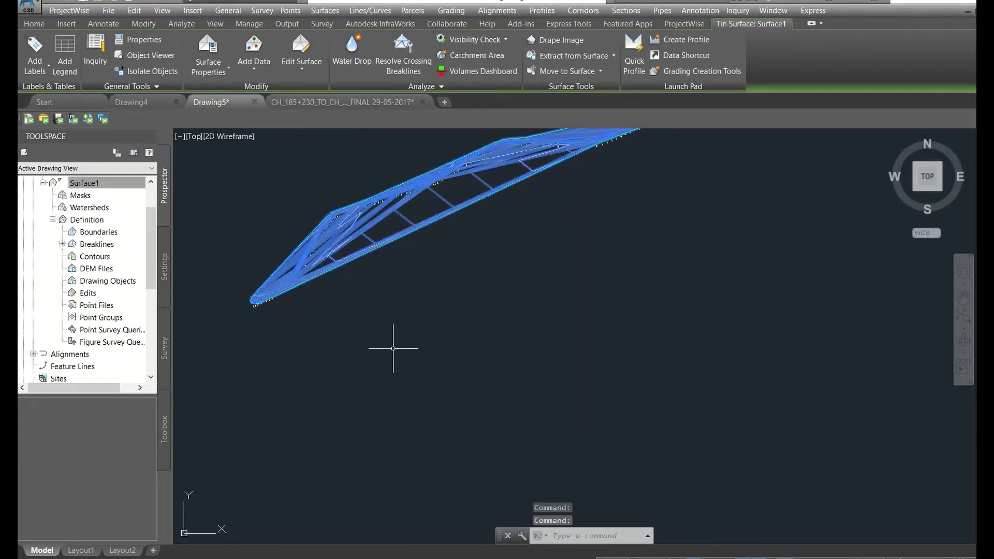
scroll(316, 269, "up", 5)
key("Escape")
scroll(388, 259, "down", 3)
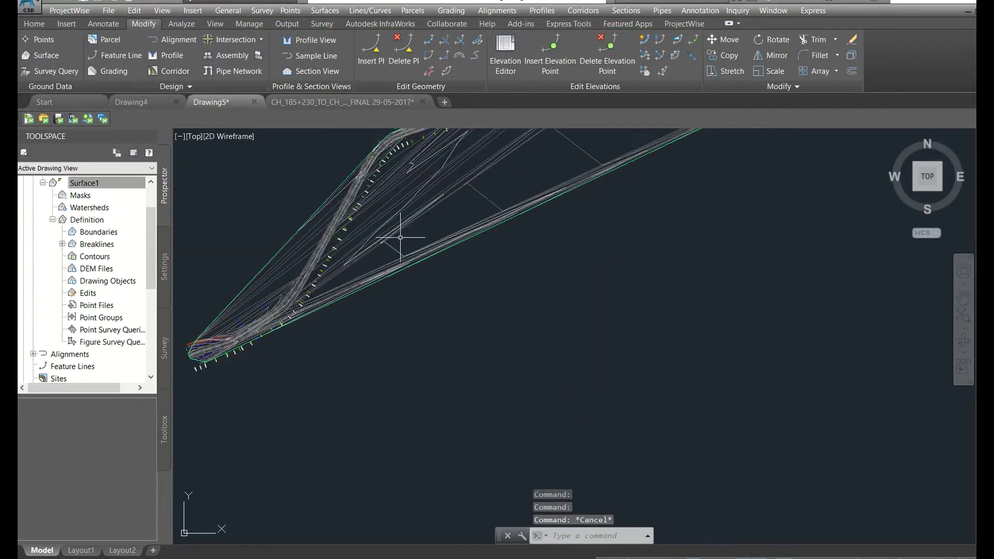
- Examine the surface triangulation along the road, checking the triangles around the bends and the outer border at the road's start
middle_click_drag(400, 237, 362, 359)
scroll(337, 271, "up", 4)
scroll(337, 289, "down", 6)
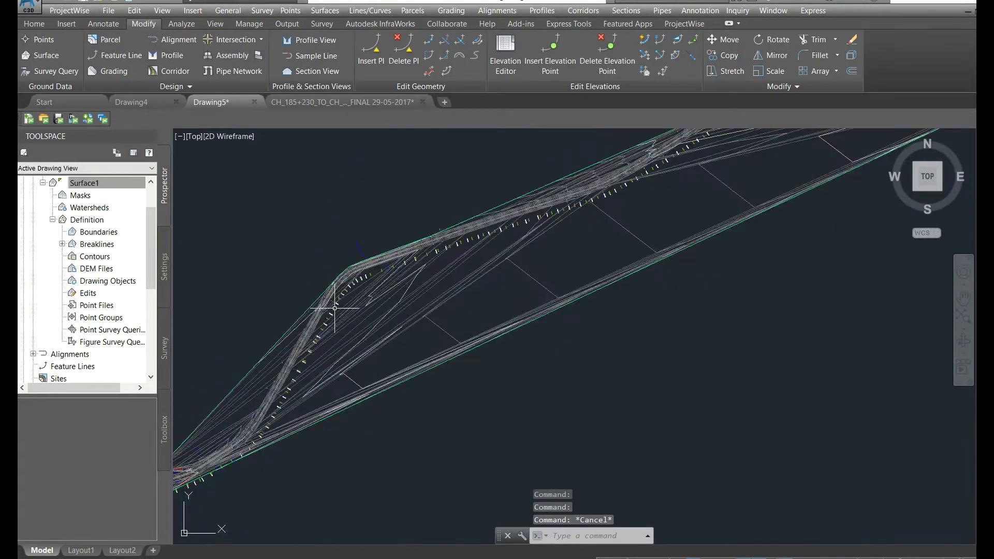
scroll(440, 280, "up", 6)
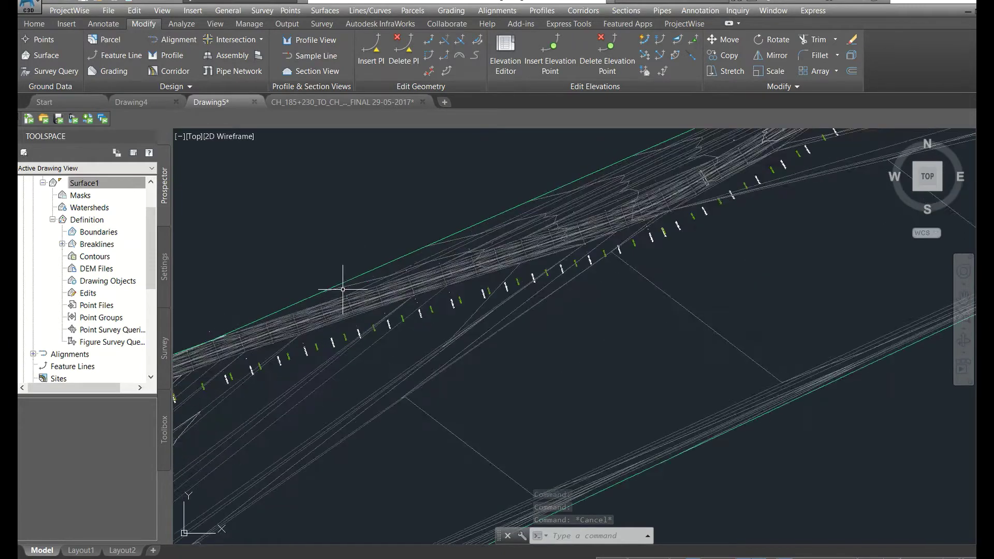
scroll(337, 331, "down", 5)
scroll(450, 313, "up", 6)
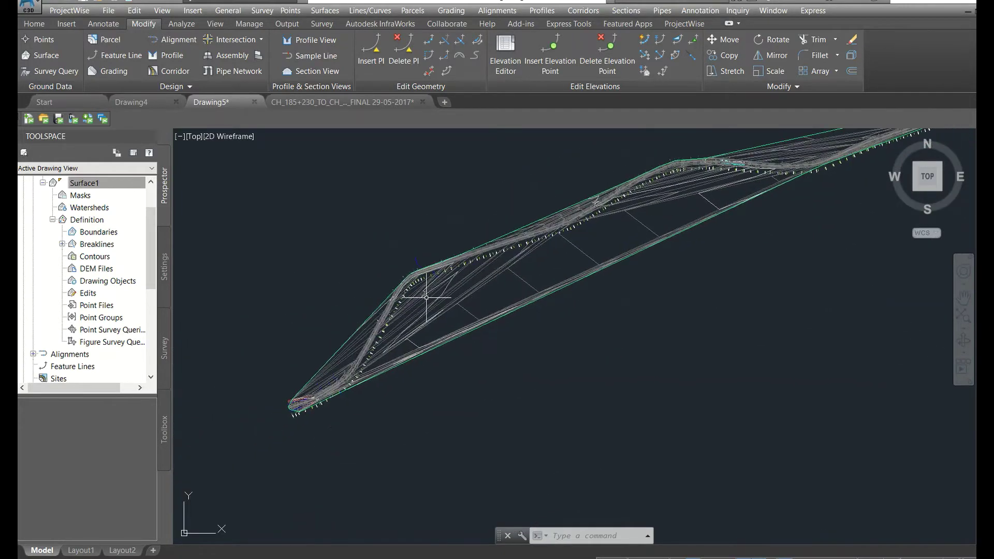
scroll(416, 291, "up", 8)
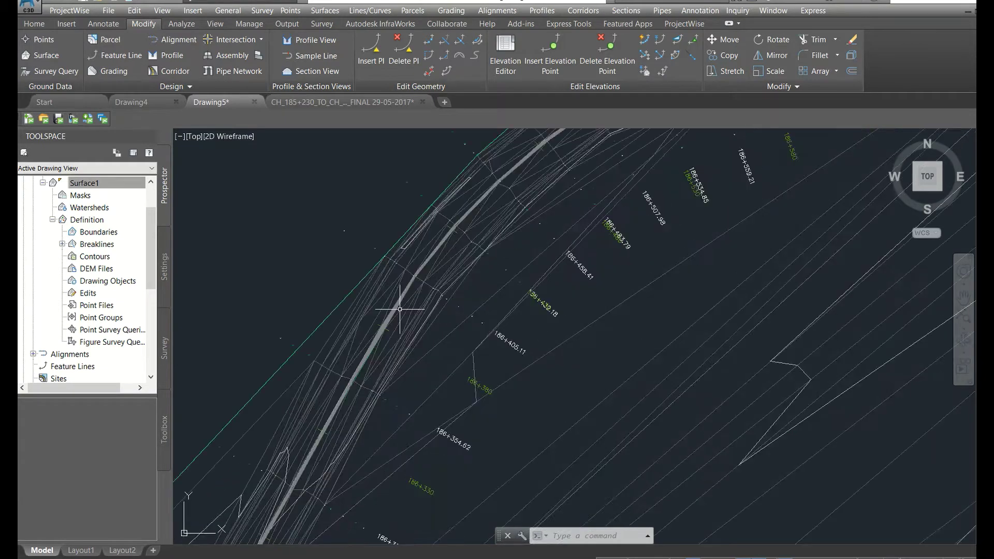
scroll(391, 292, "down", 10)
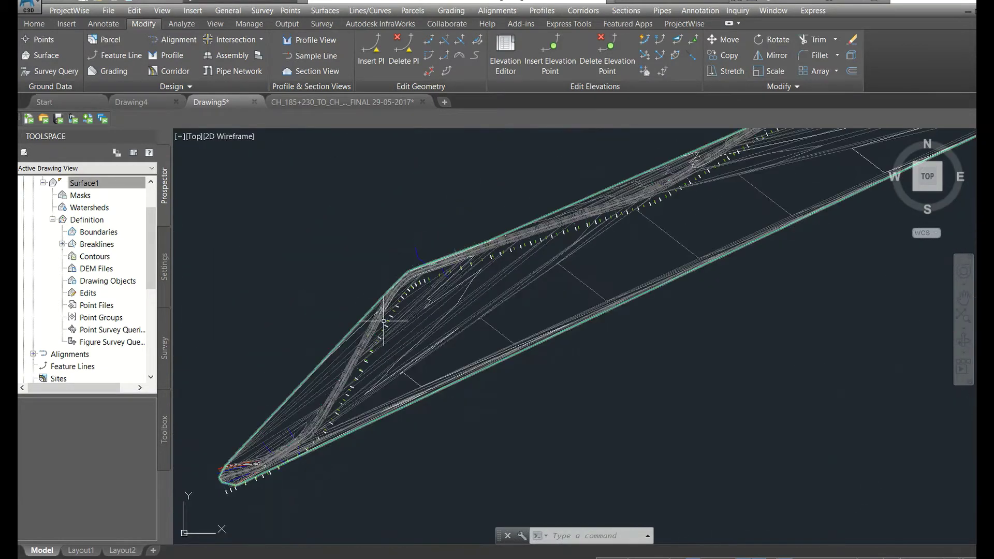
scroll(399, 304, "up", 5)
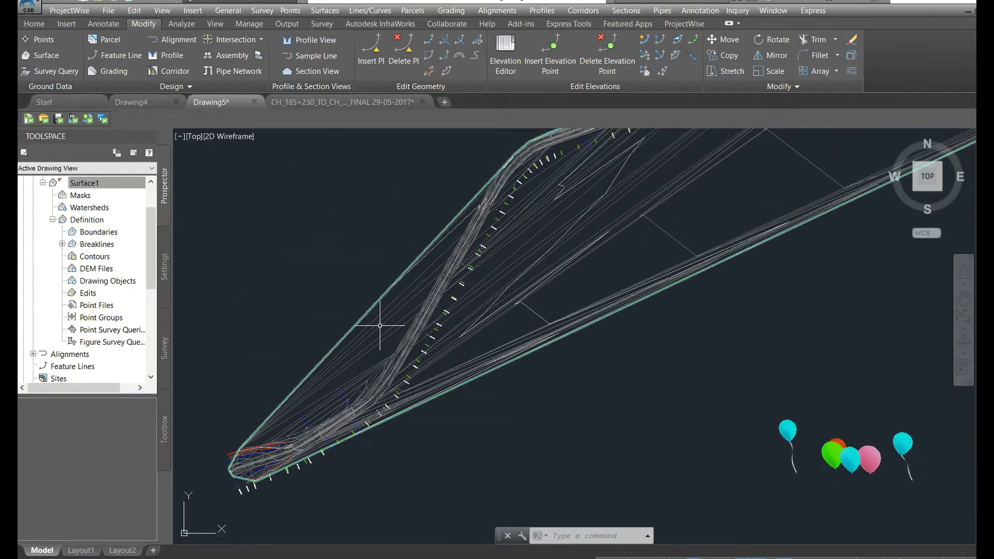
scroll(406, 355, "up", 4)
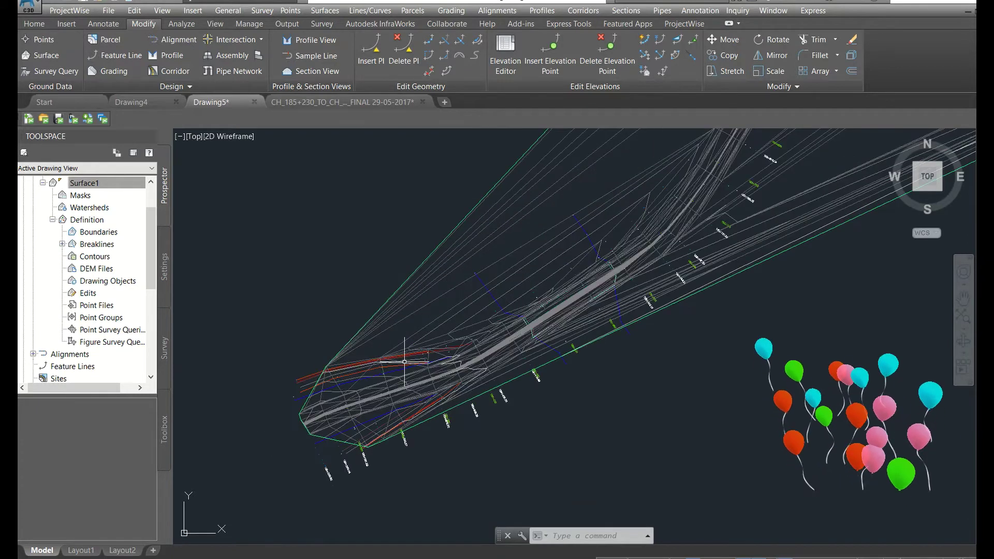
middle_click_drag(412, 351, 314, 466)
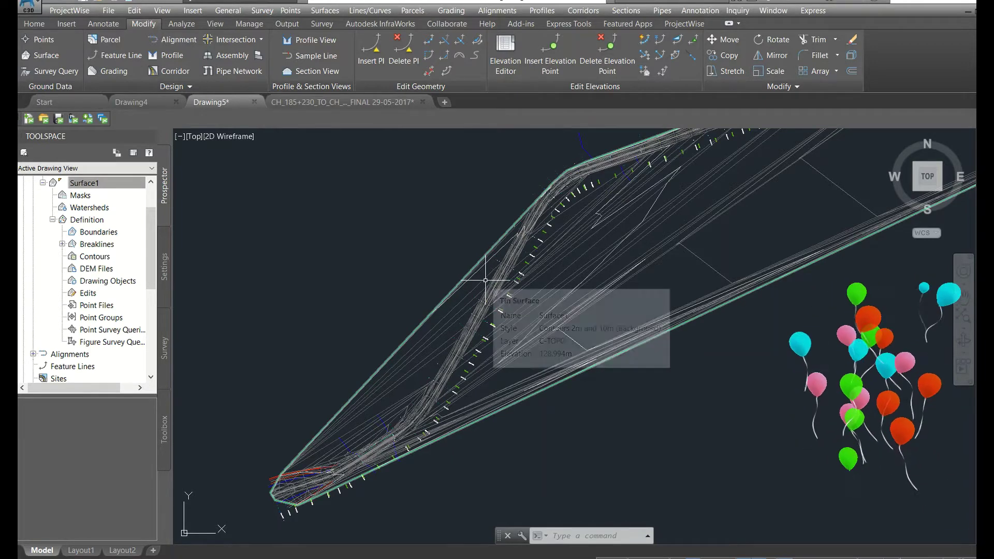
- Set Prompt For Descriptions to Automatic in the Points Creation parameters and close the point creation tools
left_click(290, 10)
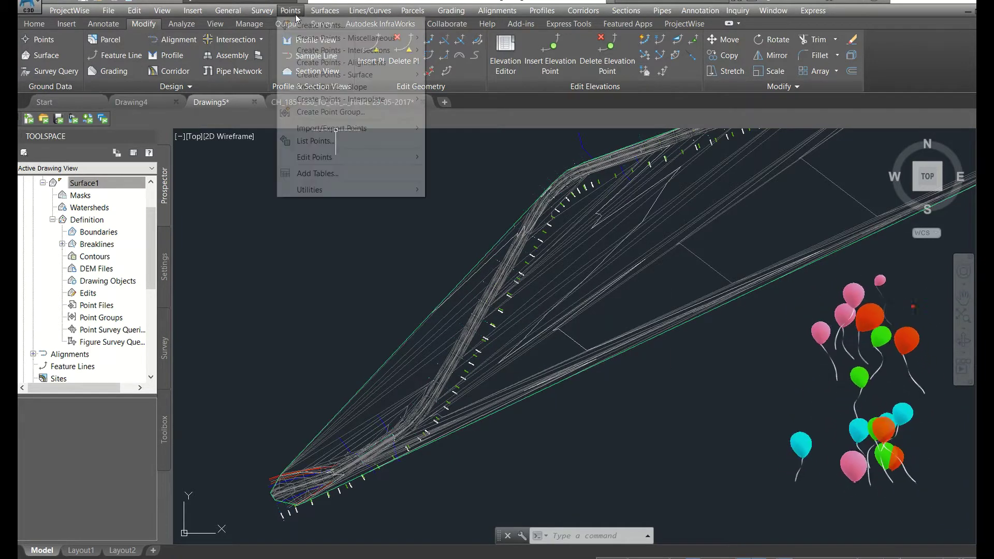
left_click(308, 25)
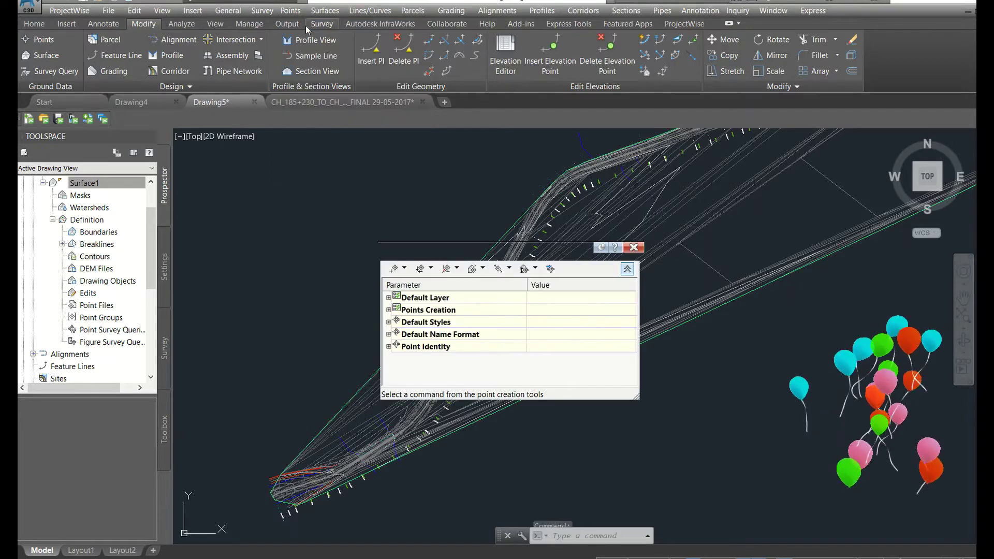
left_click(389, 309)
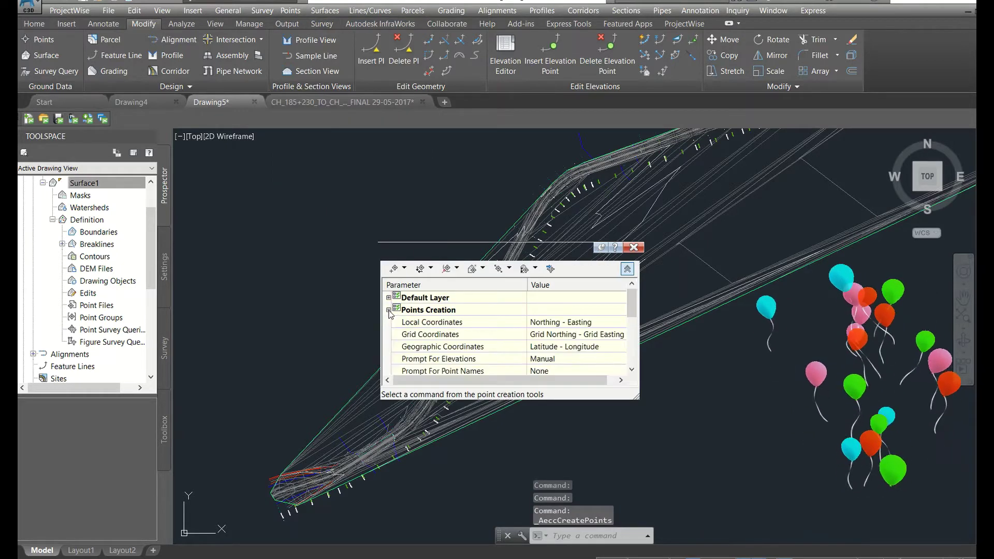
scroll(500, 337, "down", 1)
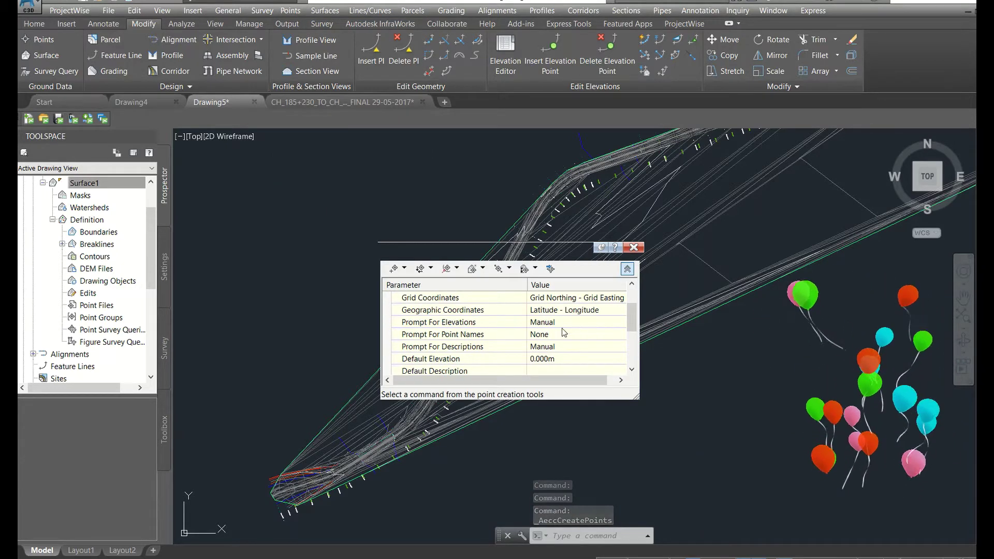
left_click(545, 348)
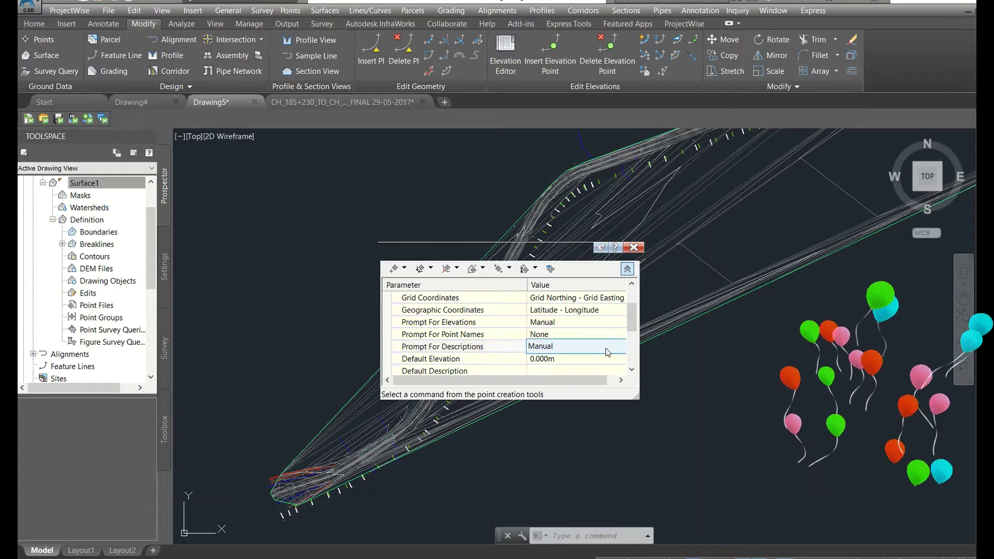
left_click(619, 348)
left_click(546, 359)
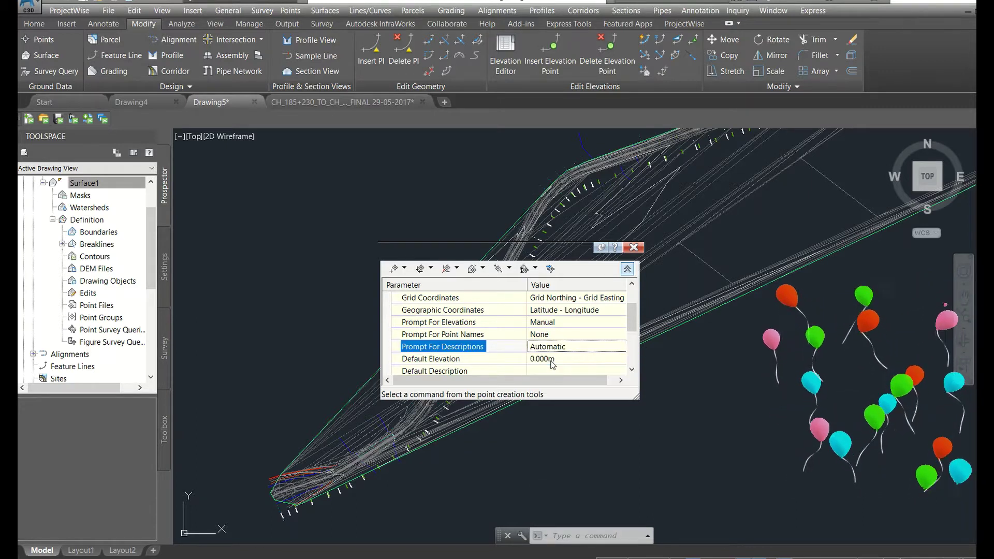
left_click(633, 251)
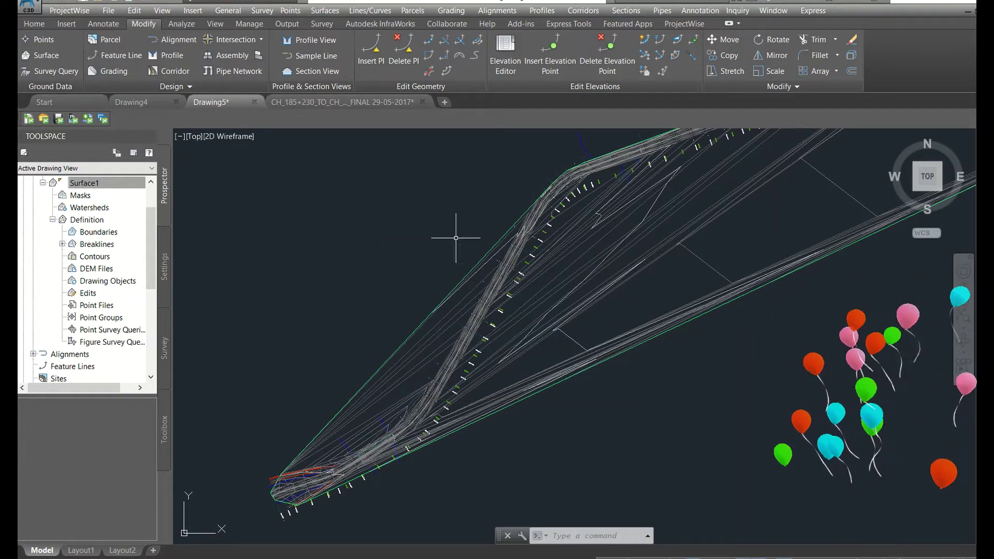
right_click(94, 319)
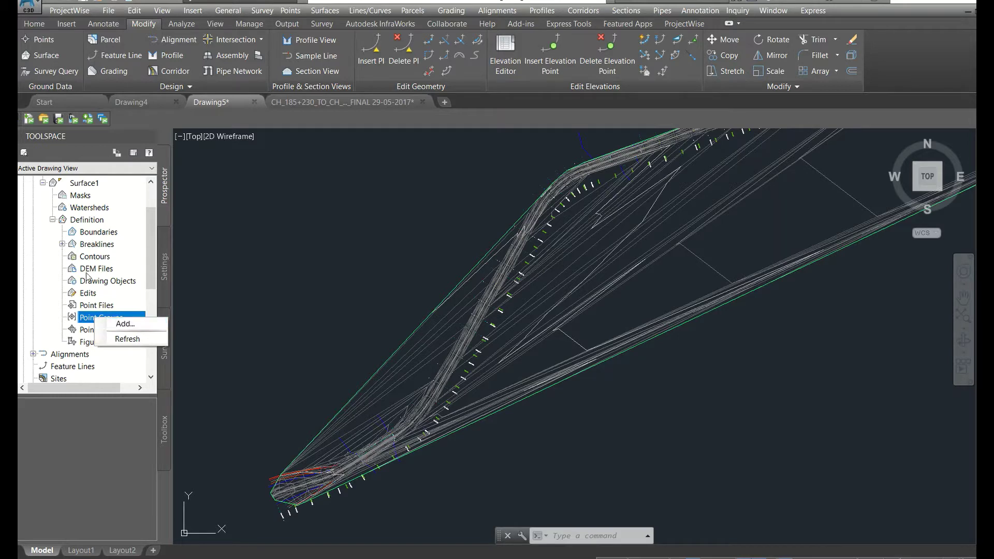
left_click(305, 207)
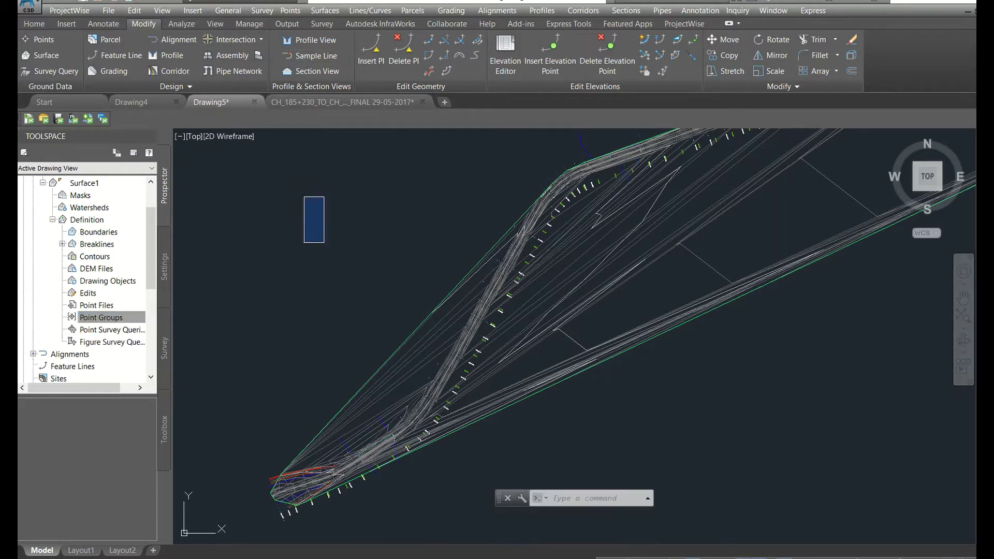
left_click(333, 254)
- Reopen the point creation tools to check the elevation, name and description prompts under Points Creation, and close them
left_click(290, 11)
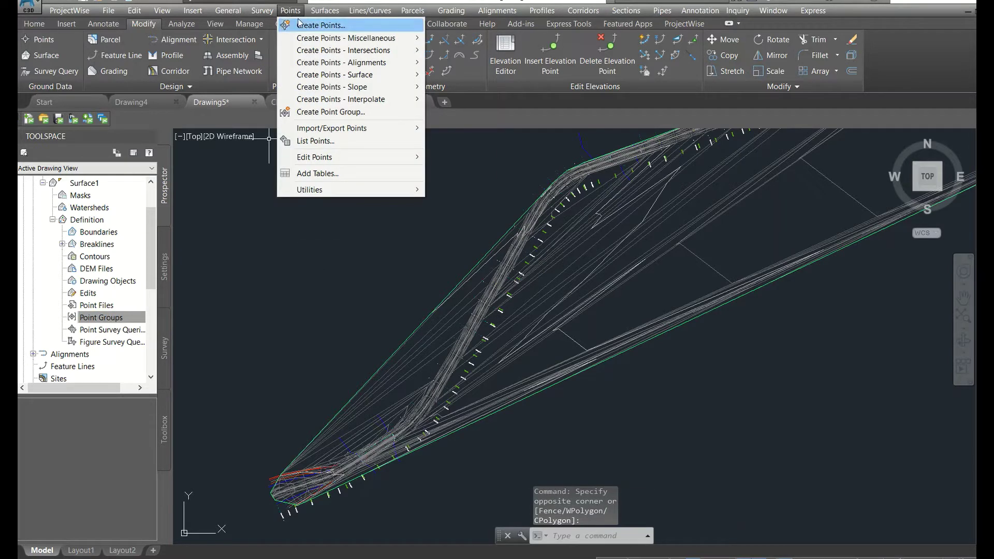
left_click(310, 25)
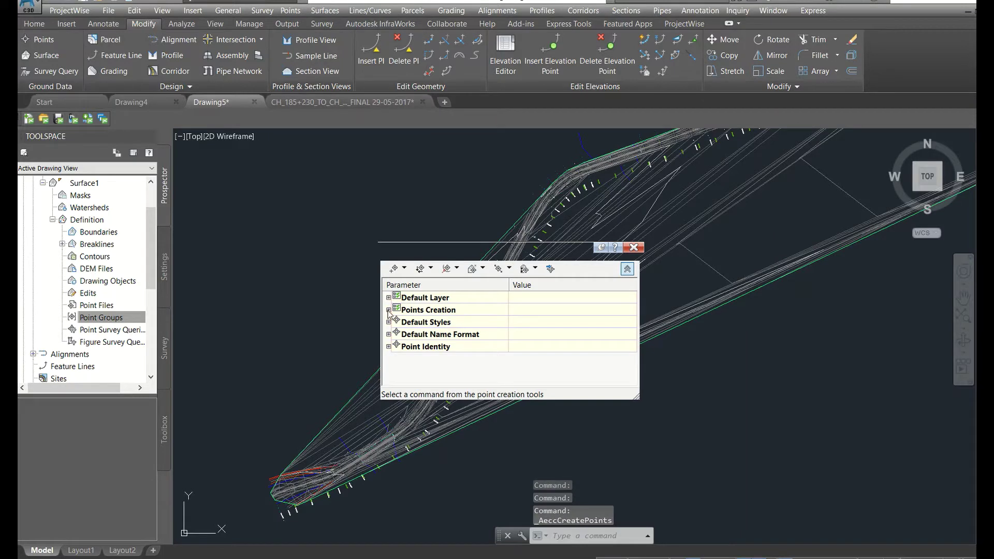
left_click(388, 310)
scroll(540, 364, "down", 1)
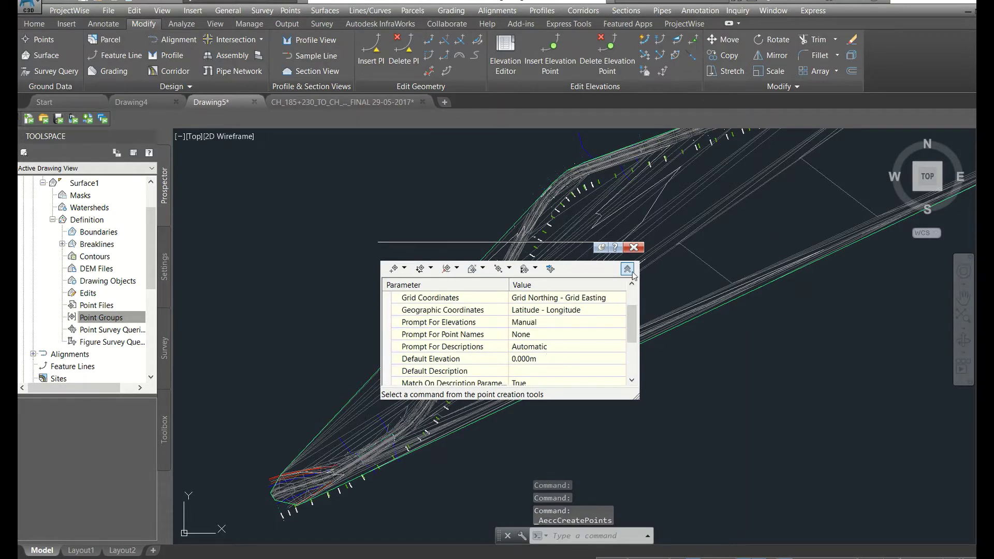
left_click(634, 247)
- Convert all AutoCAD points along the entire road into COGO points and end the conversion command
left_click(289, 10)
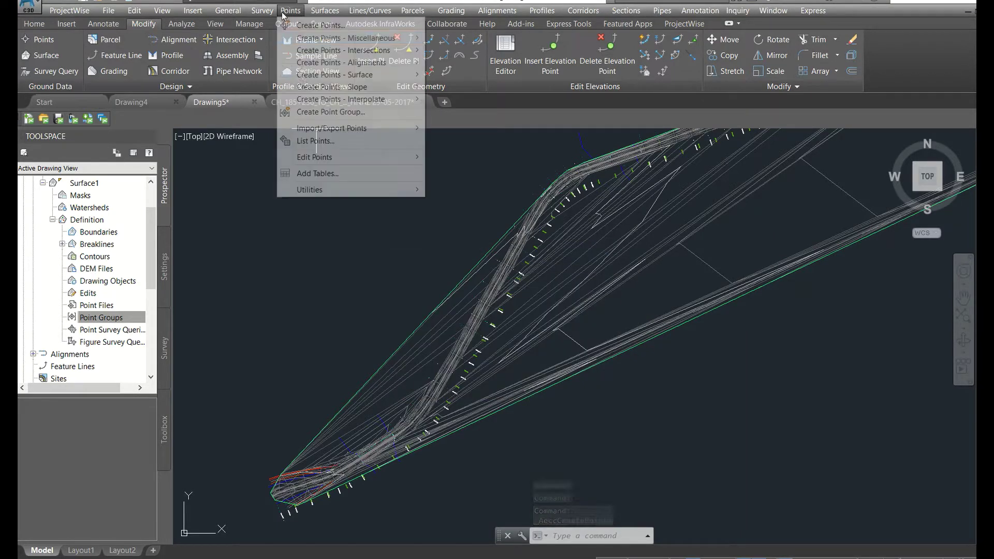
mouse_move(329, 194)
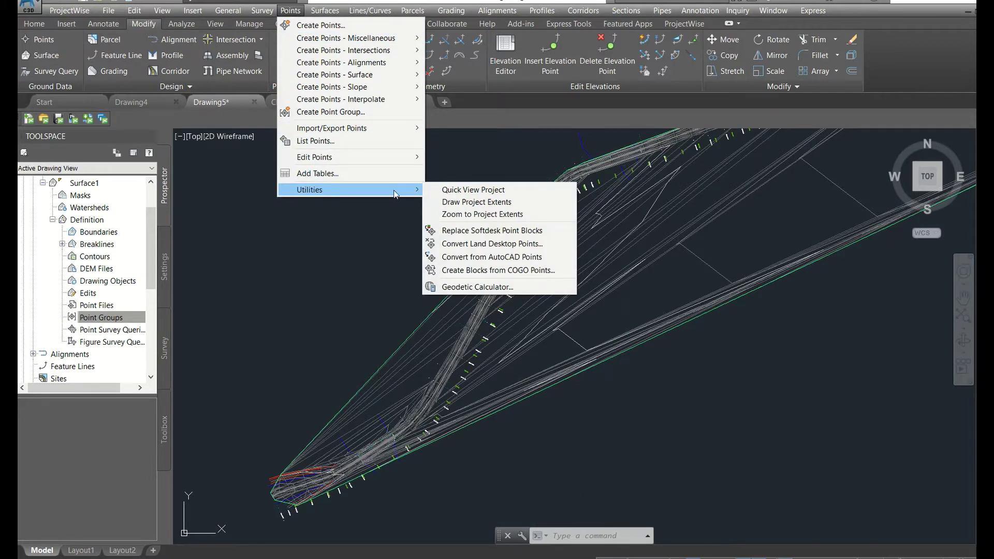
left_click(493, 257)
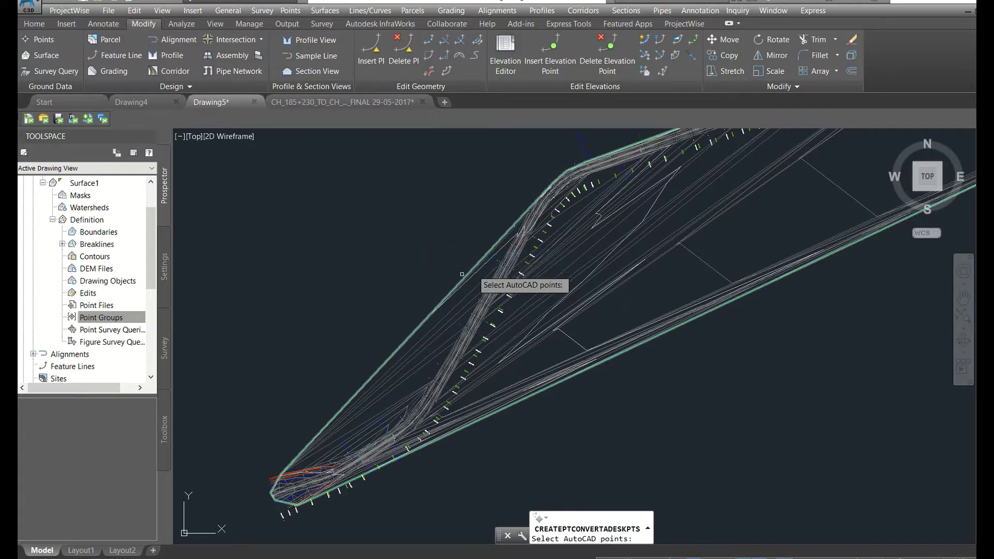
left_click(312, 166)
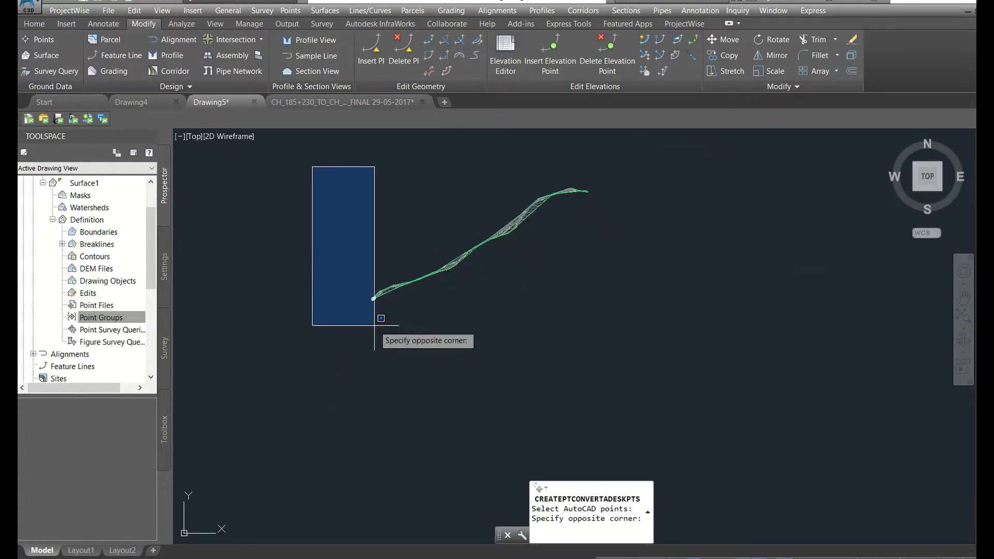
left_click(647, 326)
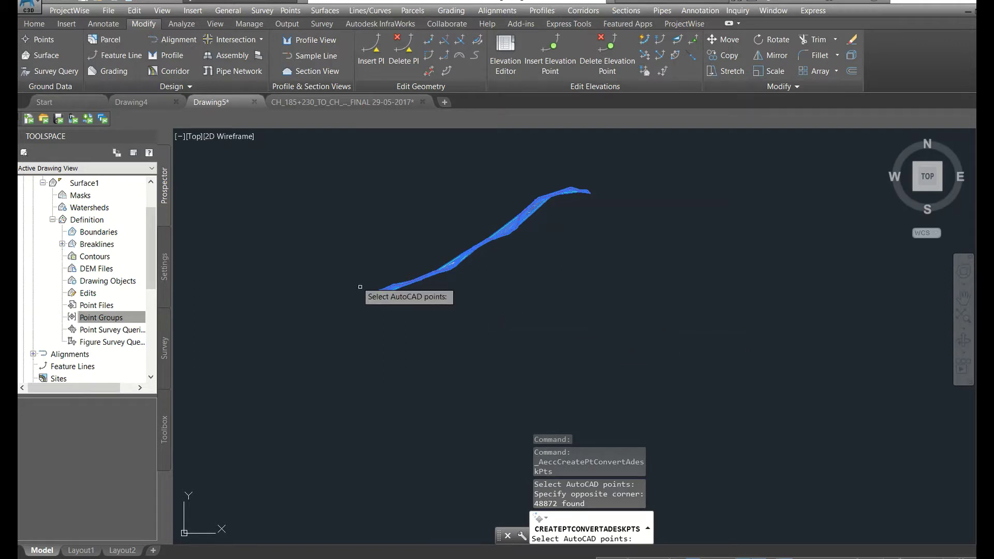
scroll(373, 288, "up", 2)
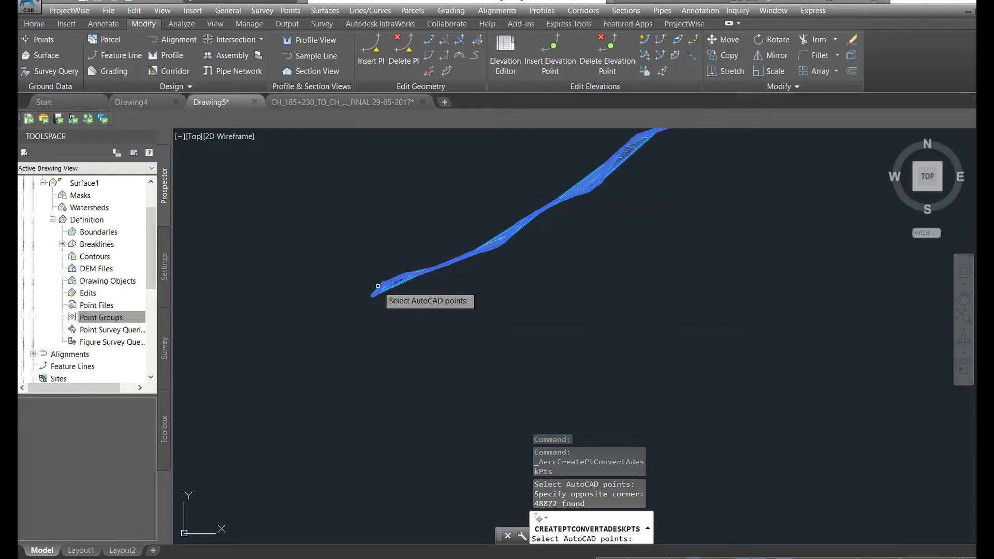
scroll(417, 292, "down", 3)
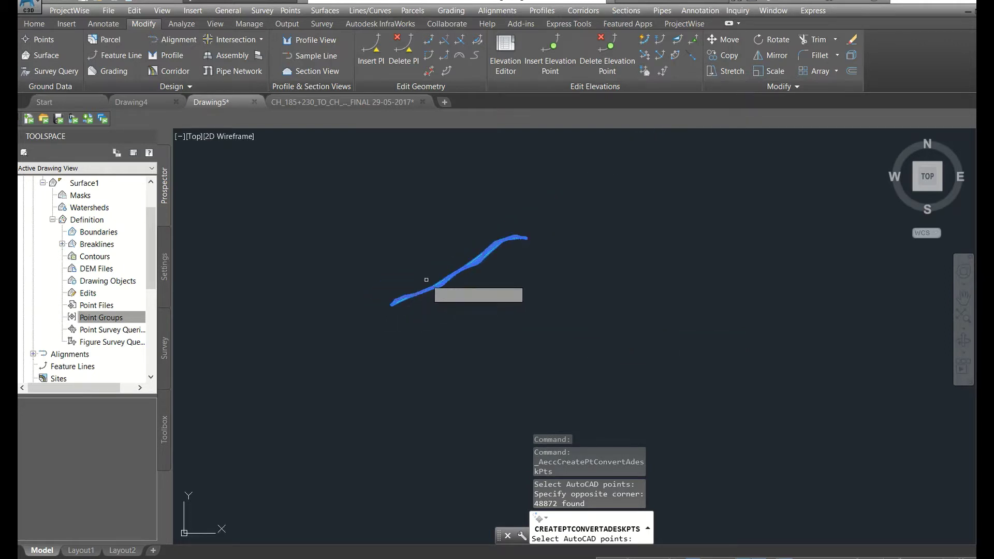
scroll(439, 283, "up", 3)
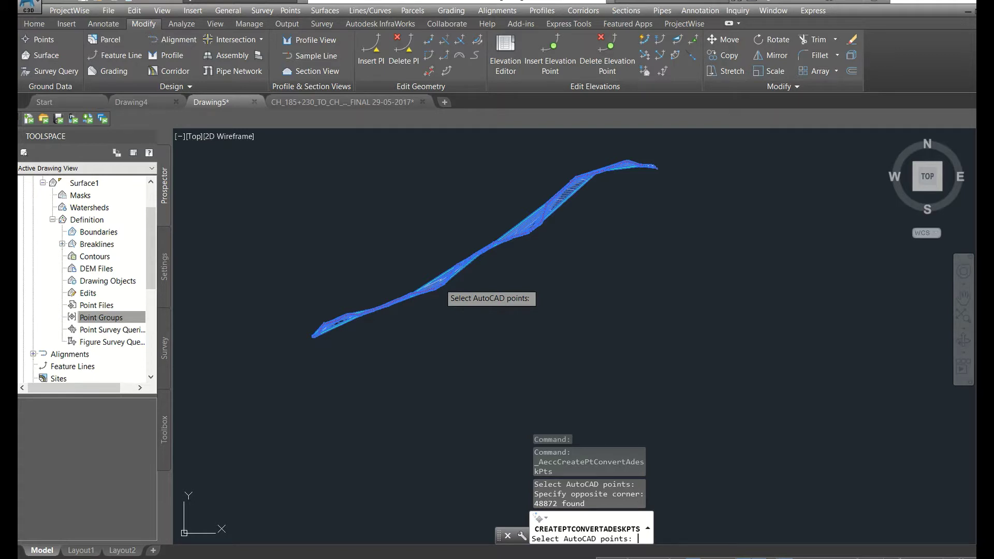
key("Return")
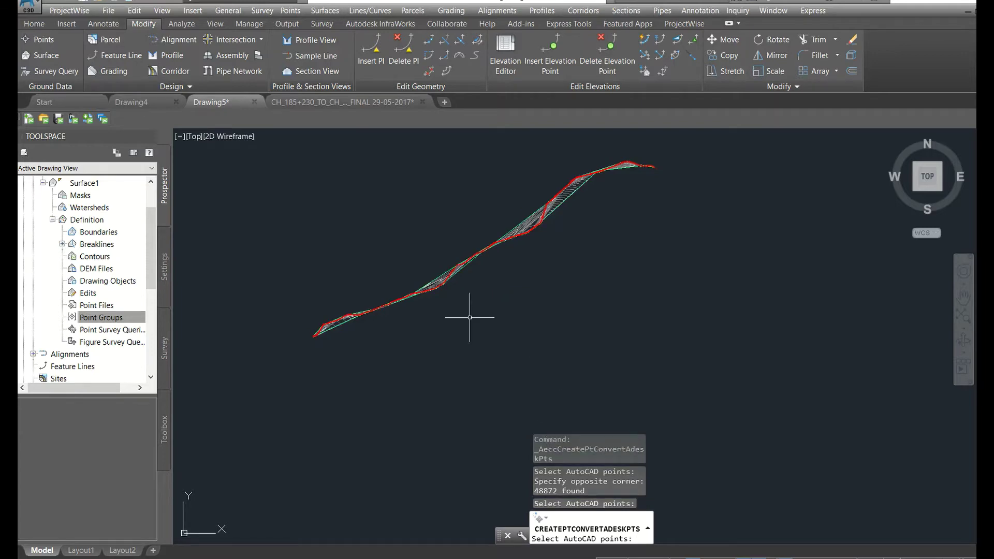
key("Escape")
- Inspect the converted points along the road, selecting the outermost points of two neighbouring cross sections near chainage 193+525.4 and deselecting them
scroll(433, 282, "up", 5)
scroll(363, 299, "up", 5)
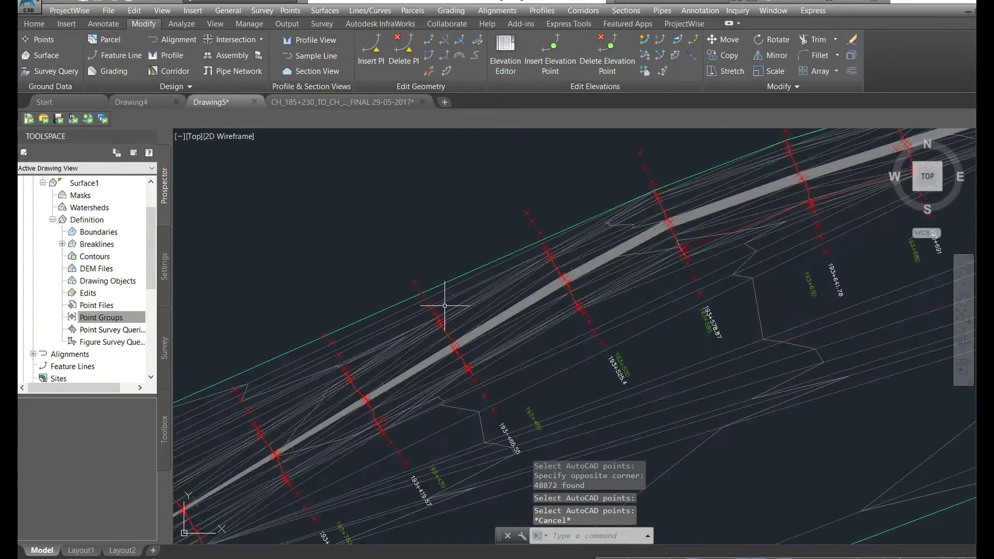
left_click(413, 280)
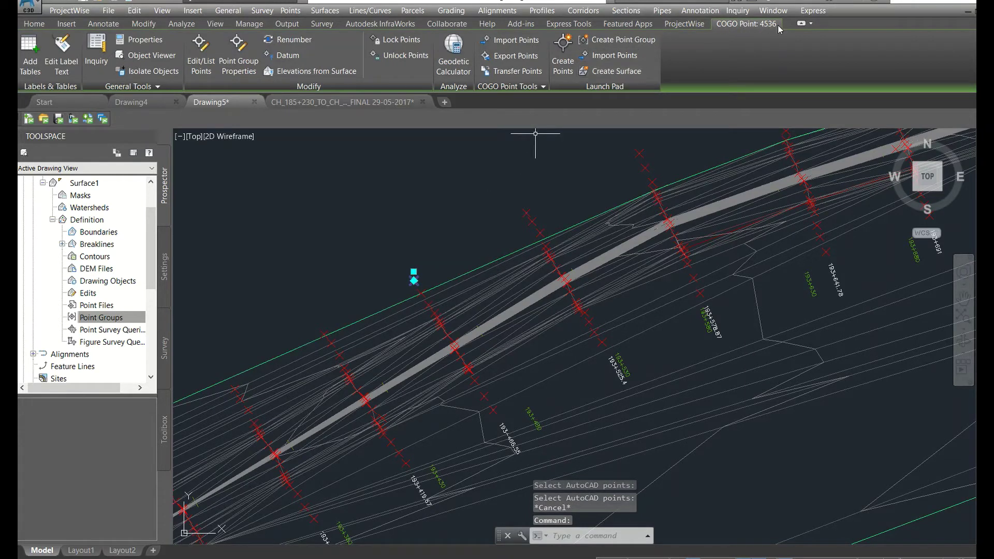
left_click(526, 211)
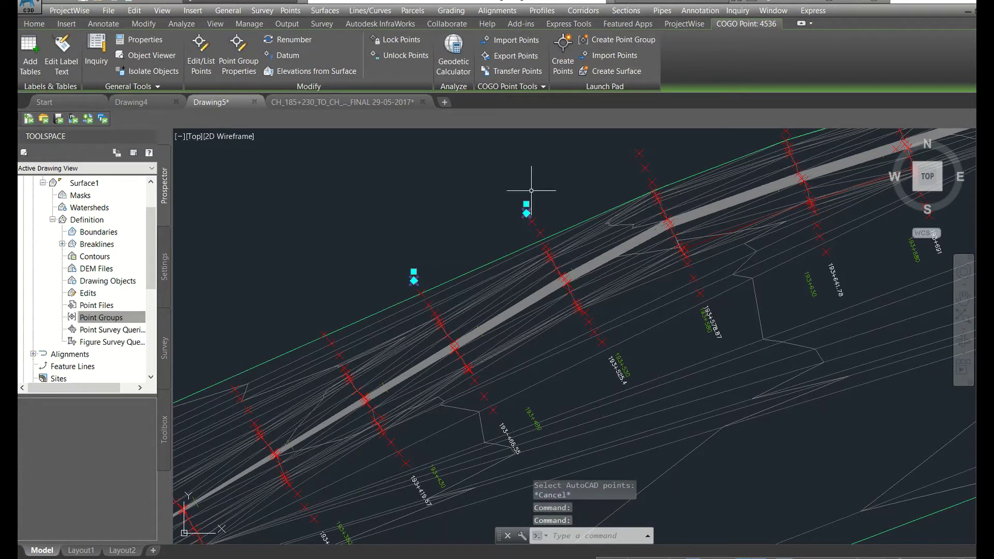
key("Escape")
scroll(456, 226, "down", 5)
scroll(459, 227, "down", 4)
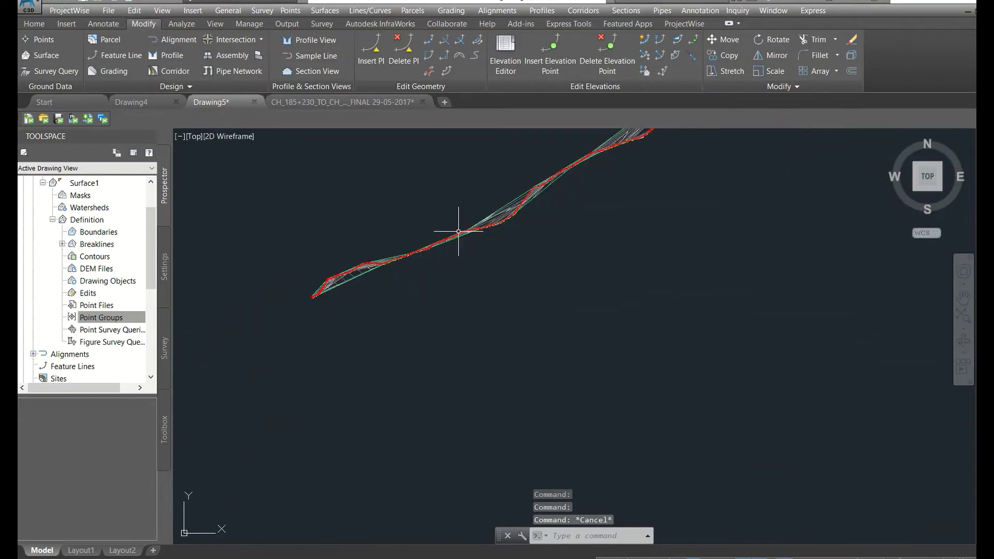
scroll(477, 273, "up", 4)
scroll(478, 273, "up", 5)
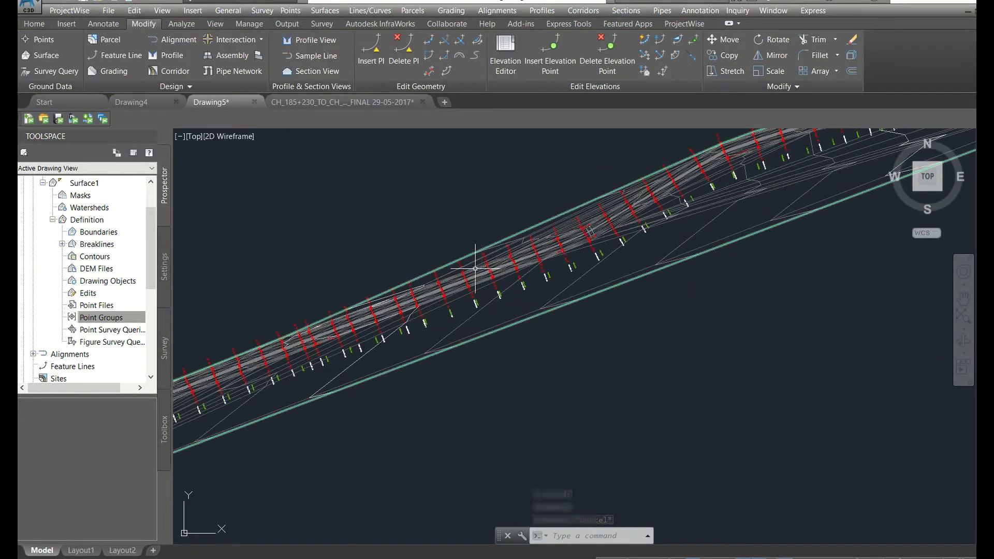
scroll(410, 255, "down", 6)
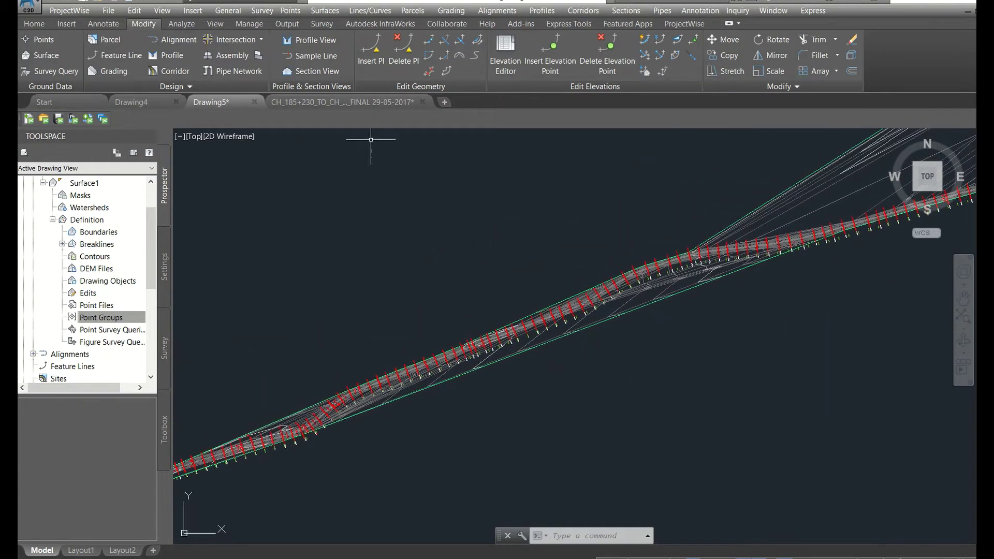
- Switch to the CH_185+230 final drawing dated 29-05-2017 and try to convert the road centreline with the 3D polyline conversion
left_click(343, 103)
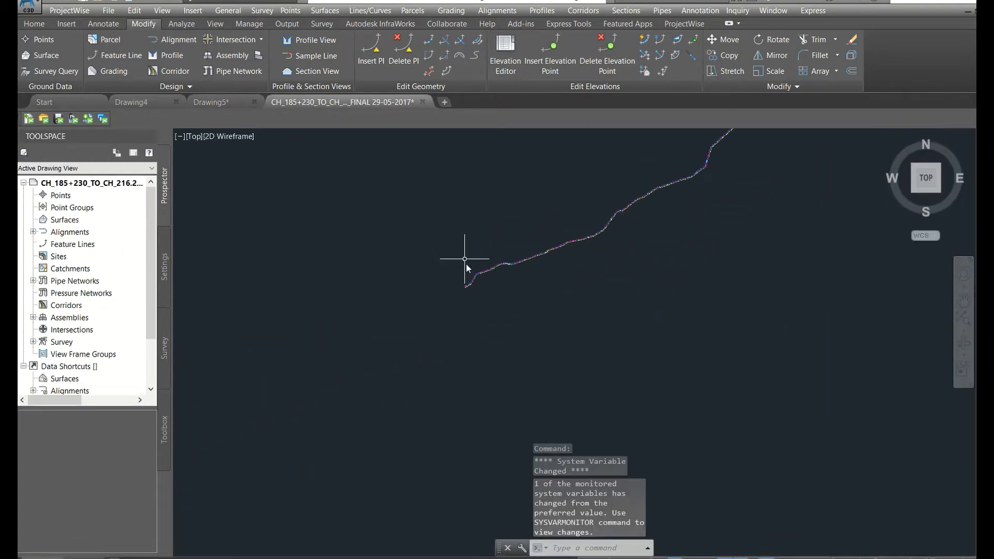
scroll(465, 259, "up", 8)
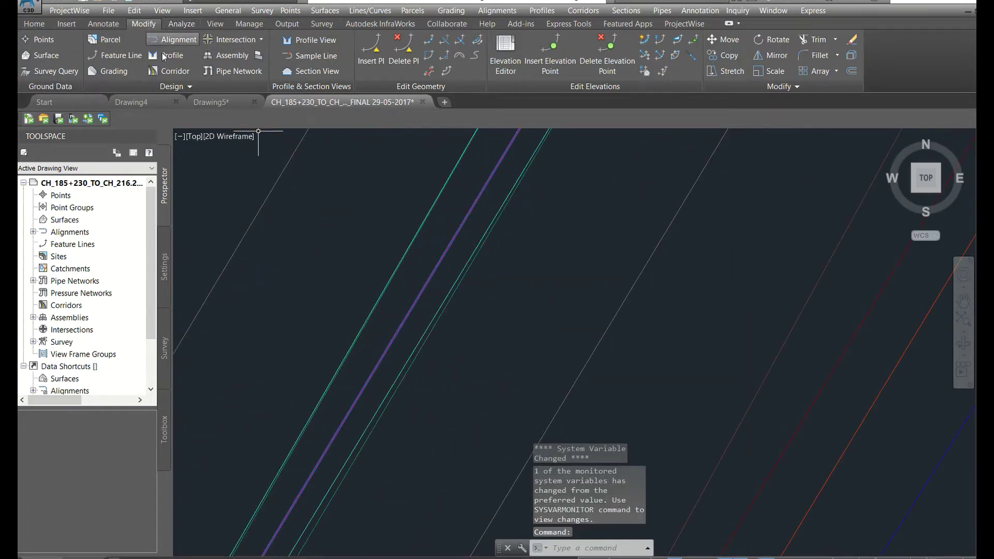
left_click(178, 86)
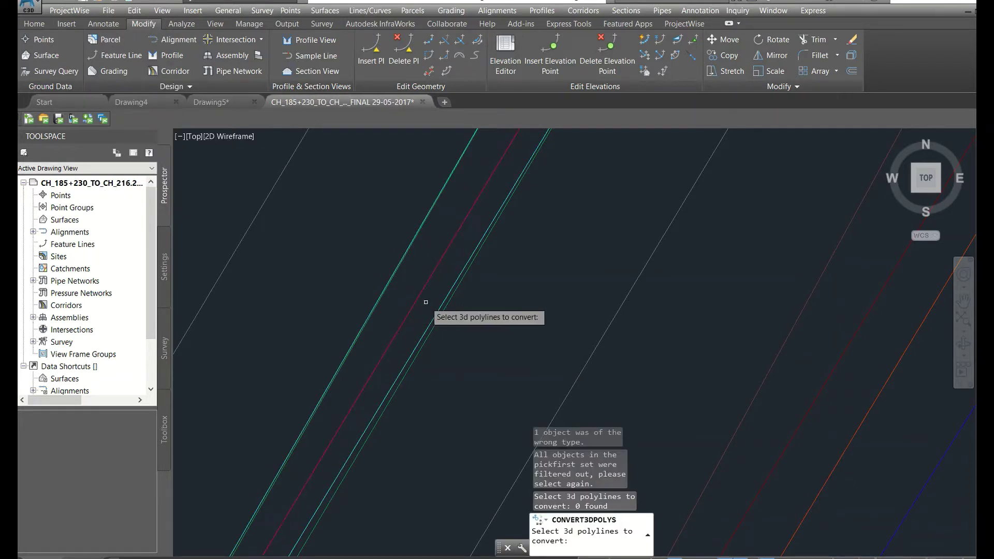
left_click(419, 298)
key("Return")
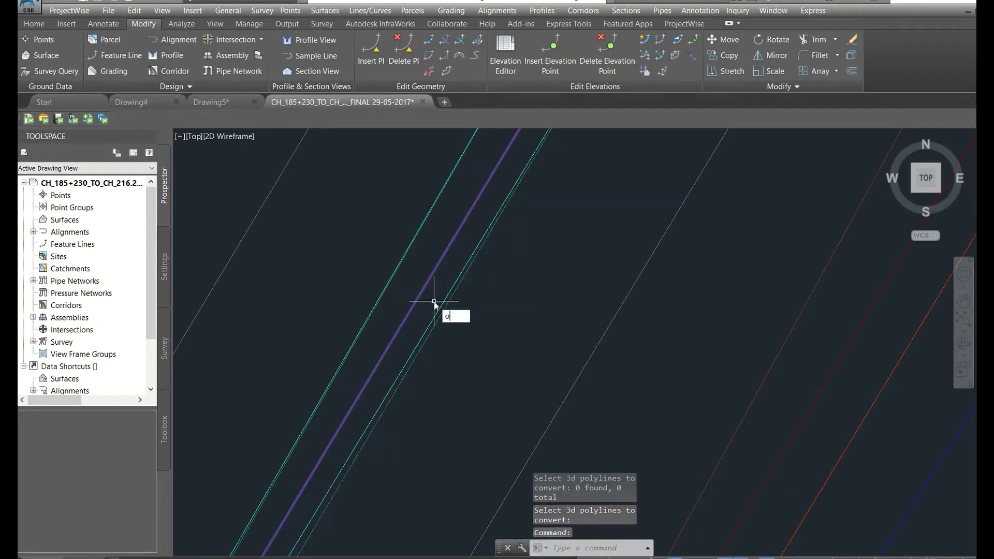
- Offset the road centreline by 80 to both sides and end the Offset command
key("Return")
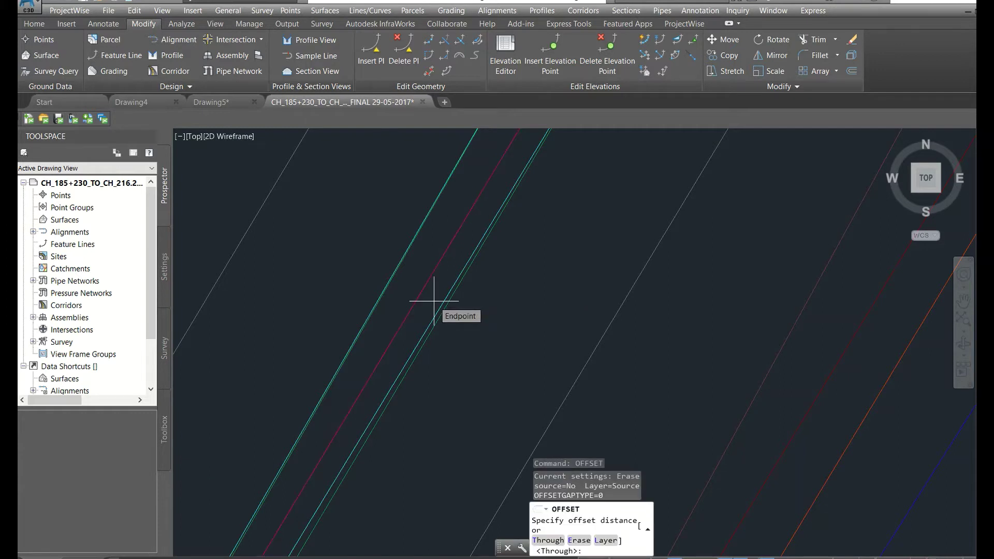
type("80")
key("Return")
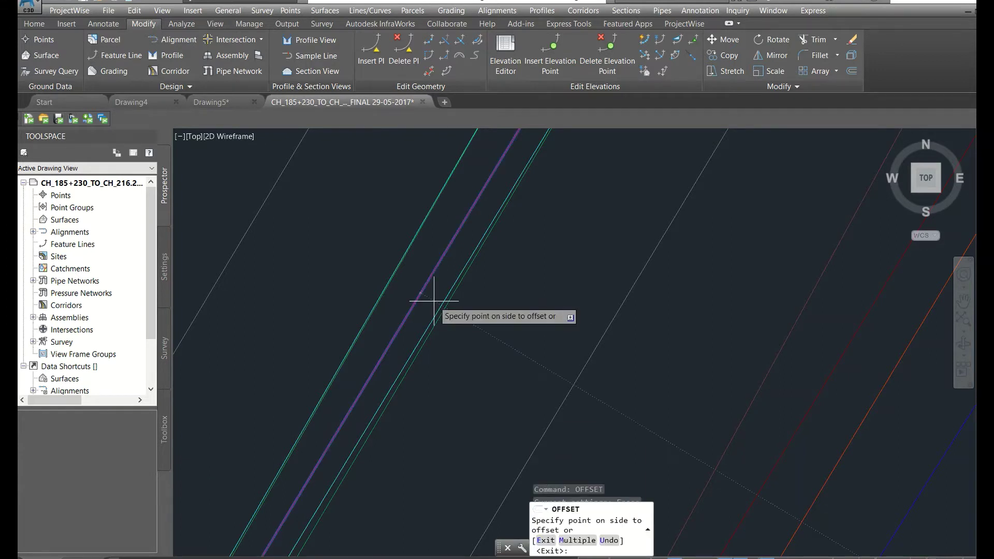
scroll(434, 300, "down", 5)
left_click(434, 300)
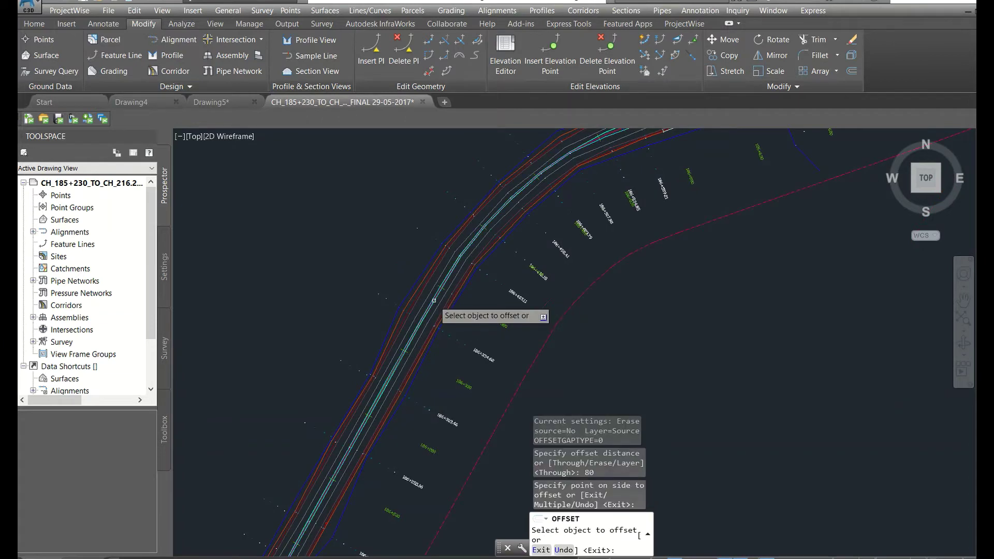
scroll(424, 295, "up", 5)
scroll(409, 282, "down", 5)
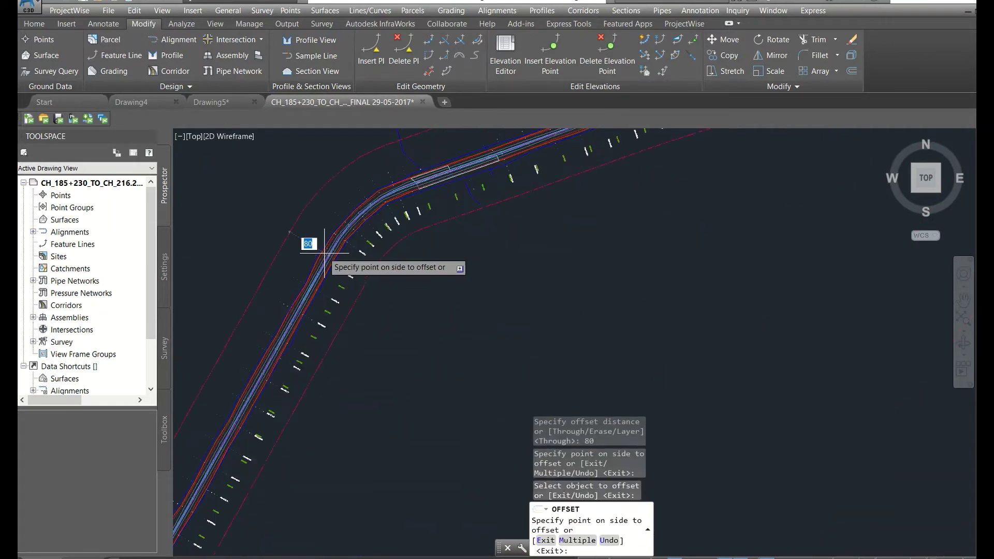
key("Escape")
- Copy both offset lines and paste them to their original coordinates in Drawing5
left_click(304, 228)
scroll(304, 228, "down", 4)
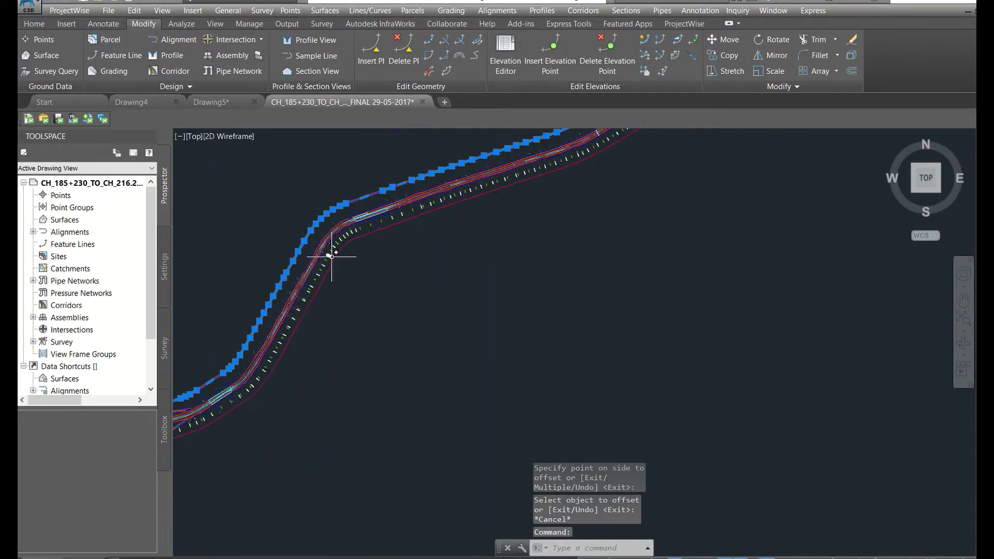
left_click(339, 264)
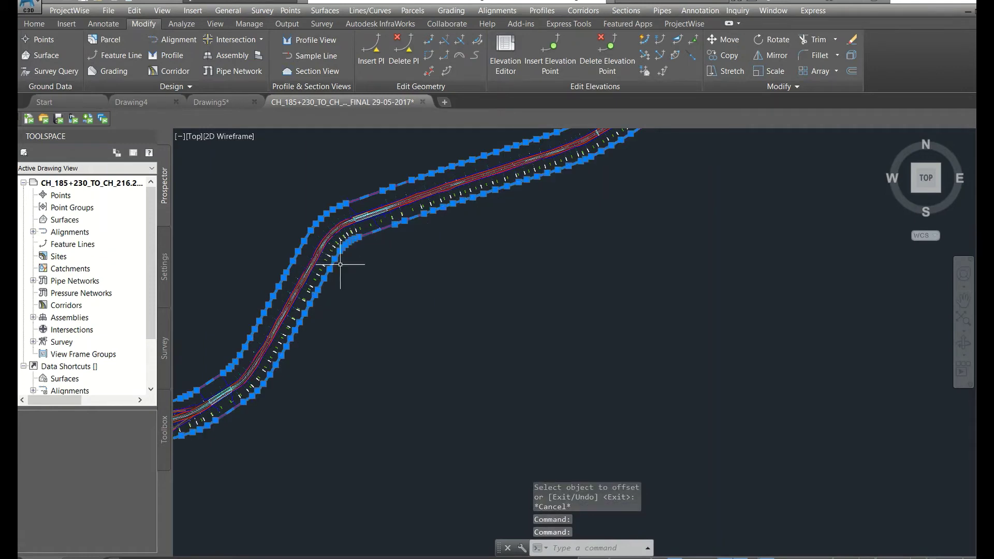
left_click(212, 102)
right_click(337, 294)
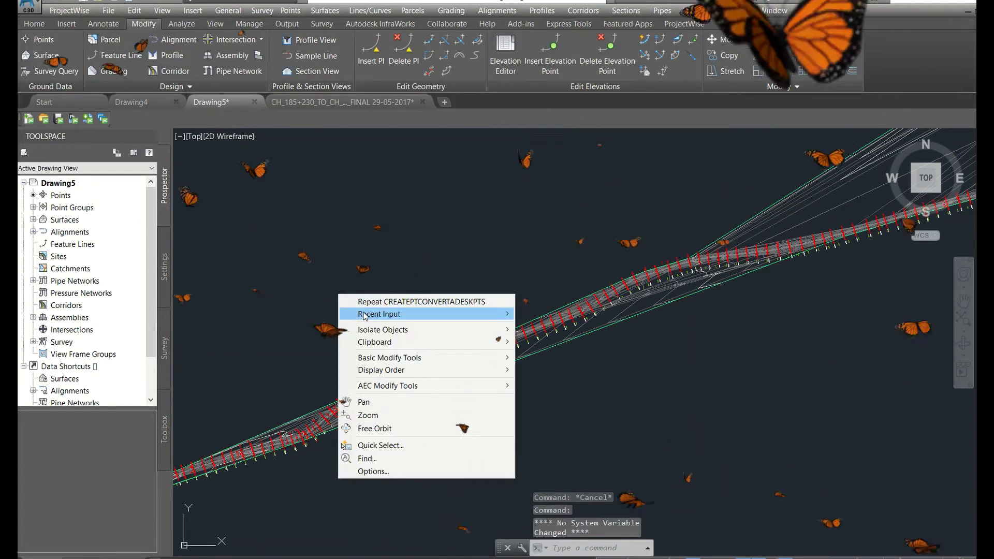
mouse_move(394, 341)
left_click(568, 410)
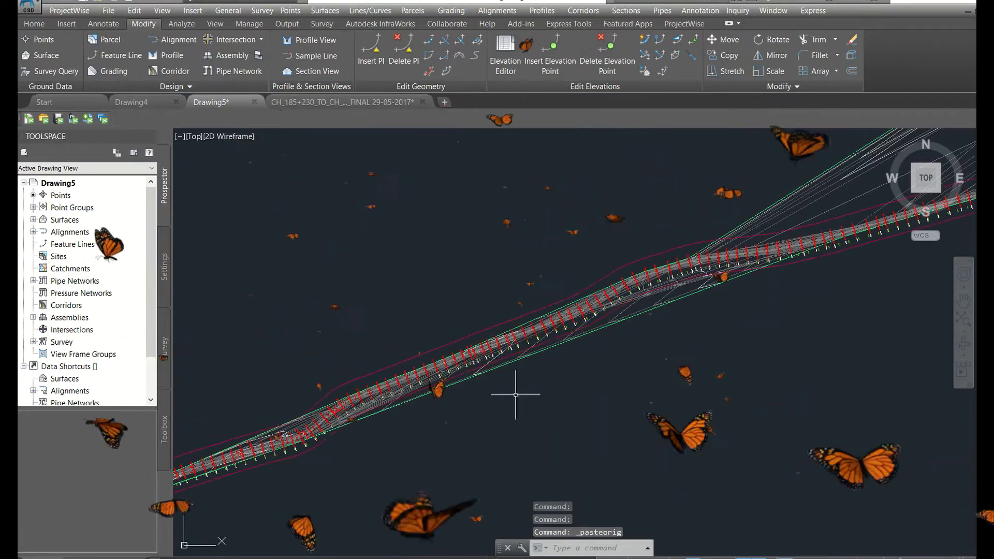
key("Escape")
key("Escape")
- Draw a two-segment polyline around the road's southwestern end, connecting the ends of the two offset lines
scroll(381, 399, "down", 2)
mouse_move(381, 399)
middle_mouse_down()
mouse_move(558, 346)
mouse_move(409, 367)
middle_mouse_up()
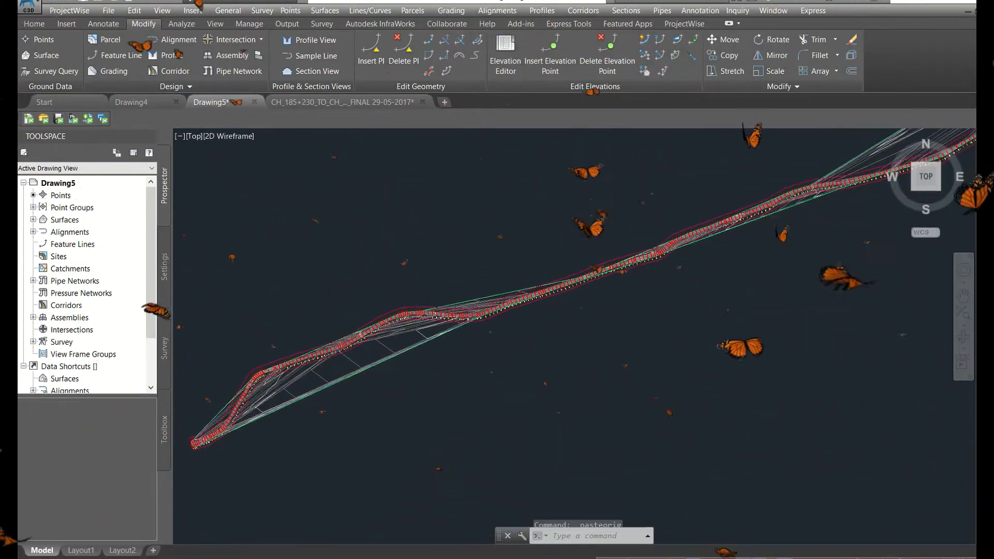
scroll(408, 367, "up", 4)
type("pl")
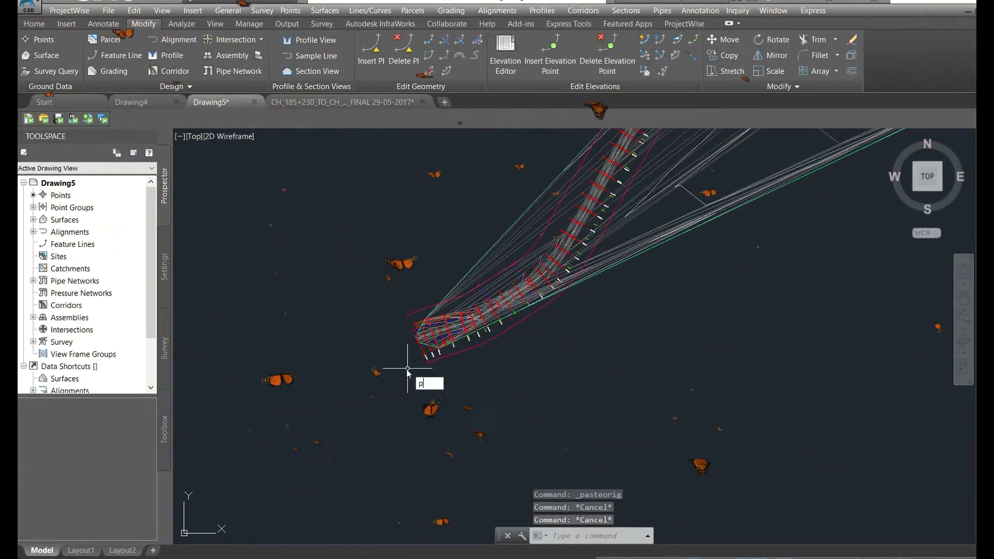
key("Return")
scroll(409, 310, "up", 3)
left_click(419, 285)
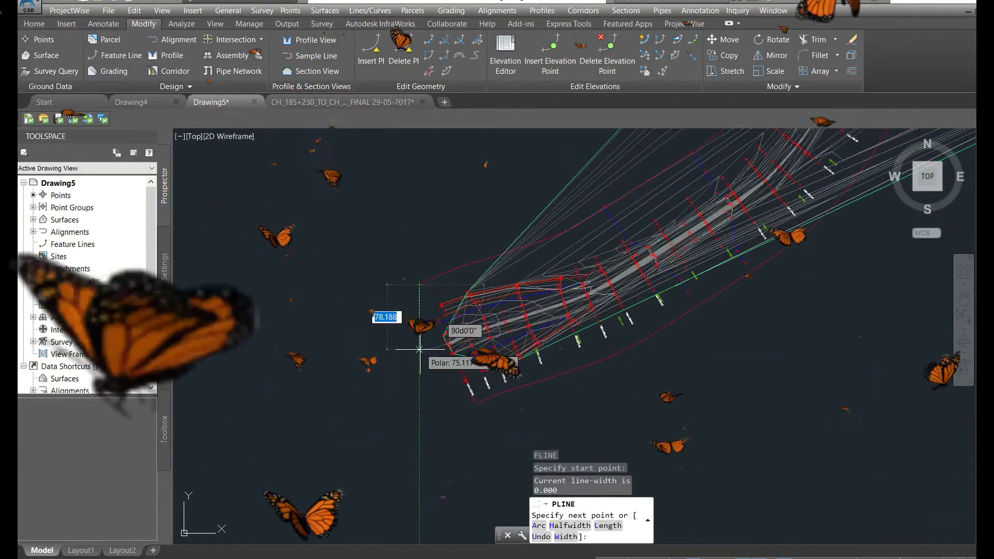
left_click(419, 351)
left_click(477, 404)
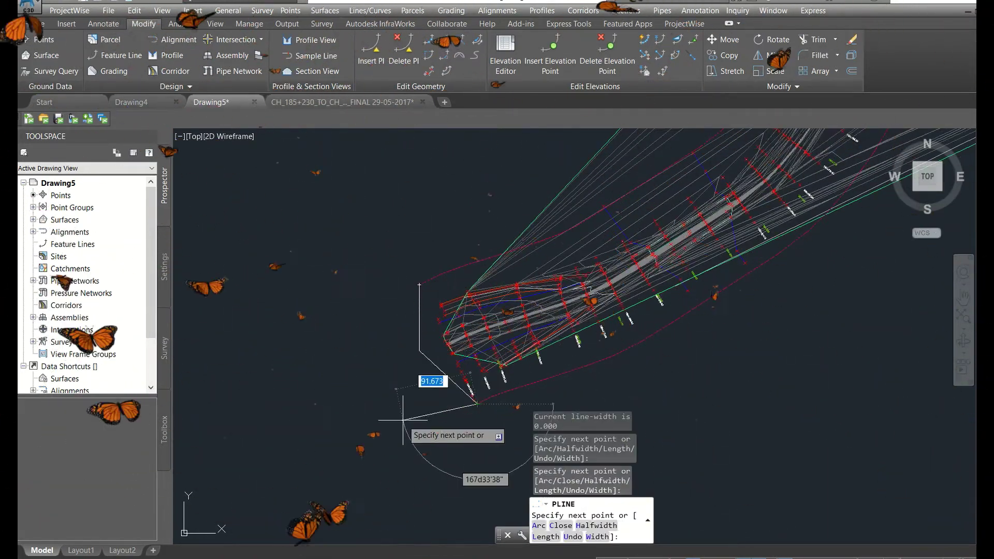
key("Escape")
- Draw a polyline around the outlying points beyond the road's northeastern end, connecting the two offset lines, and finish it
scroll(443, 406, "down", 6)
scroll(604, 359, "up", 3)
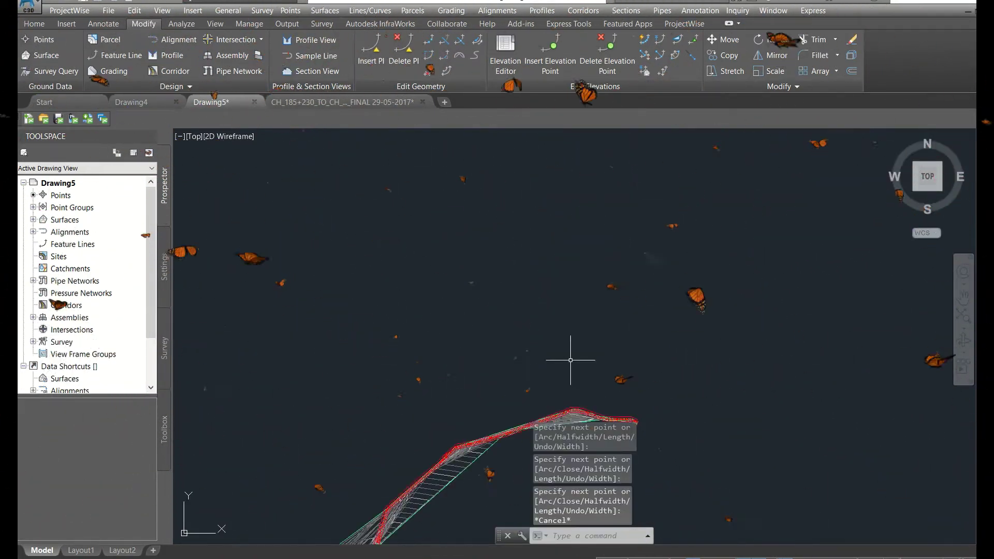
middle_click_drag(658, 413, 467, 224)
scroll(467, 224, "up", 4)
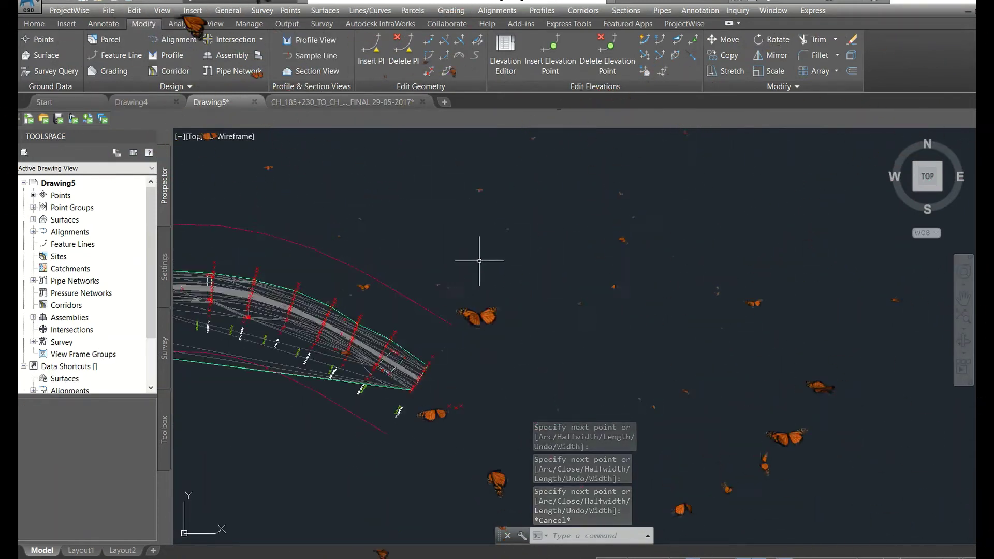
key("Return")
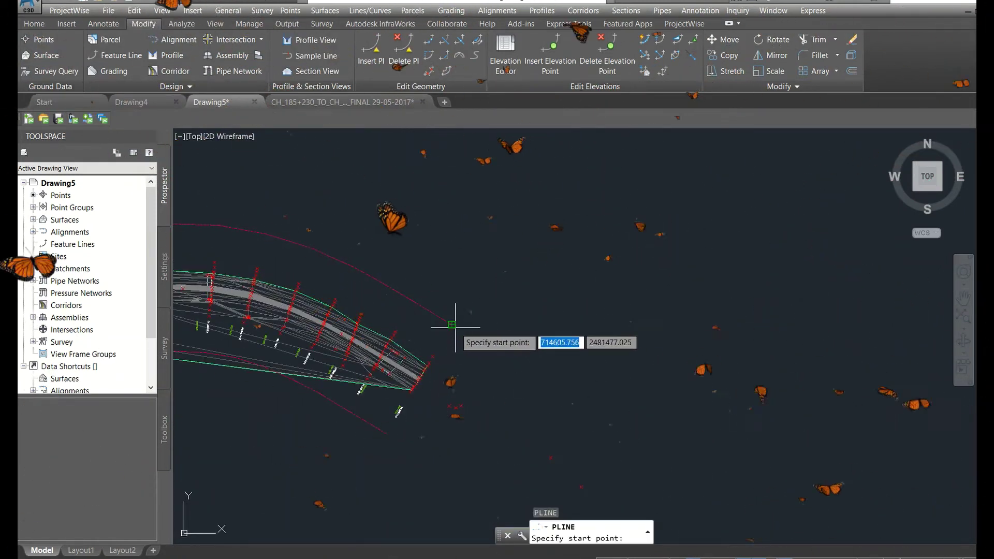
scroll(456, 329, "down", 1)
left_click(483, 345)
left_click(545, 395)
left_click(533, 426)
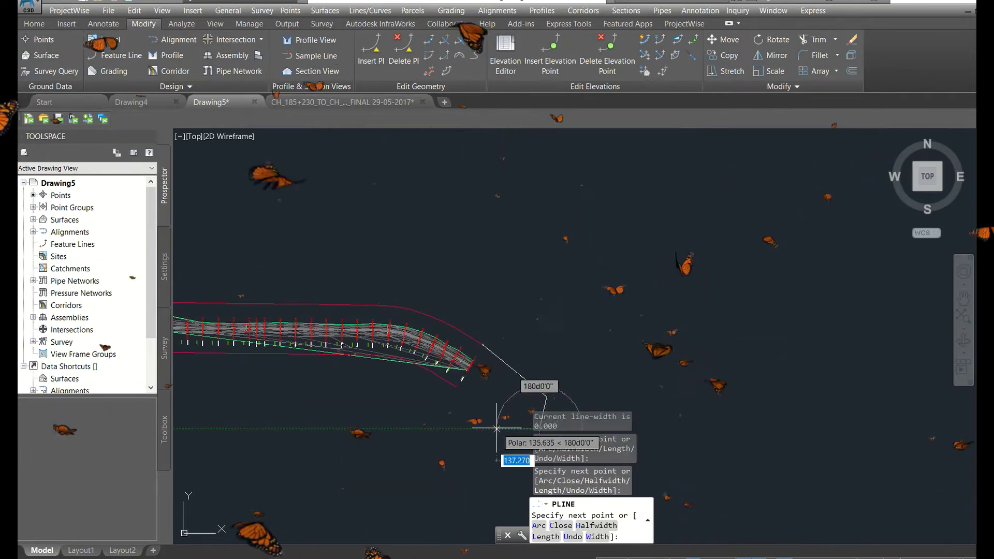
scroll(451, 384, "up", 3)
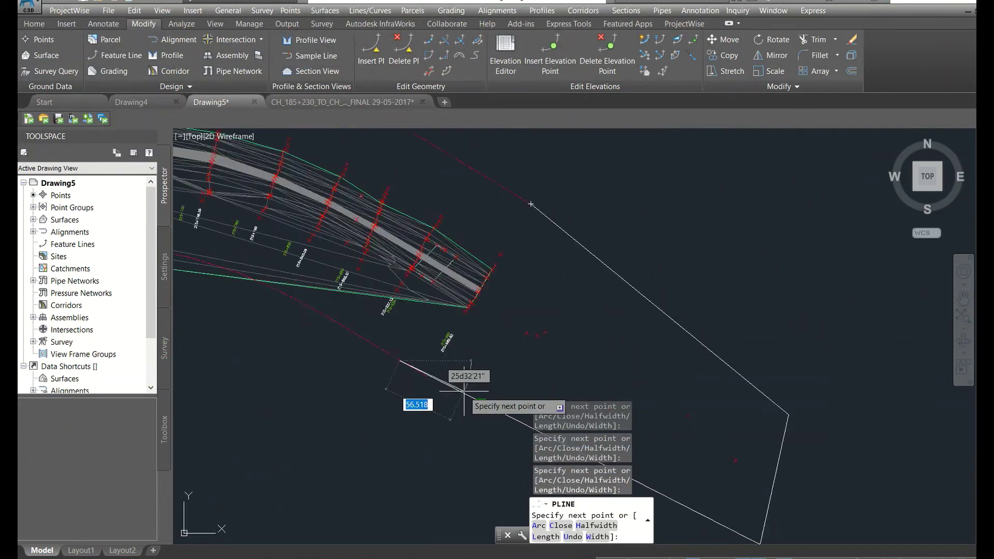
key("c")
key("Return")
key("x")
key("Return")
left_click(426, 373)
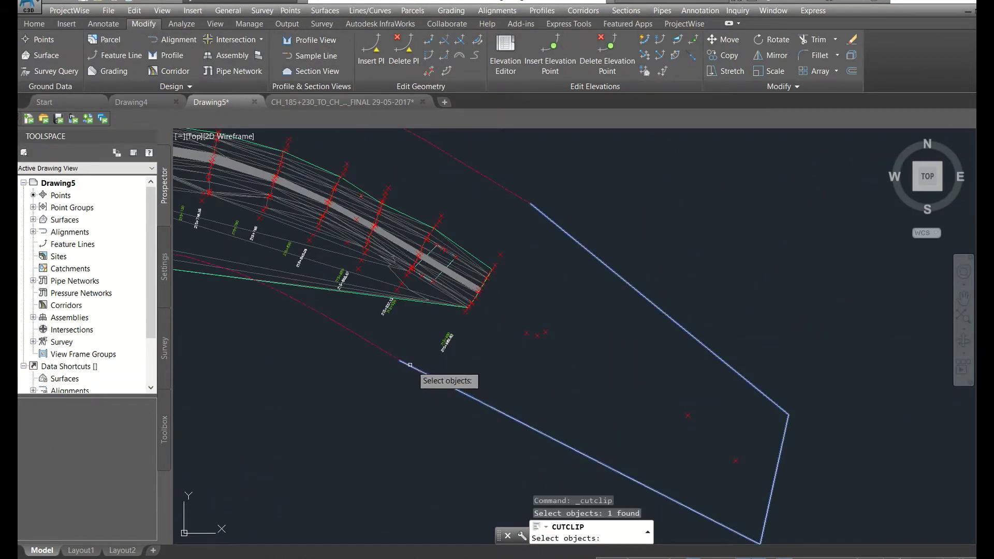
key("Return")
key("Escape")
- Stretch the northeastern closing polyline's loose end vertex onto the endpoint of the southern offset line
left_click(424, 371)
left_click(400, 360)
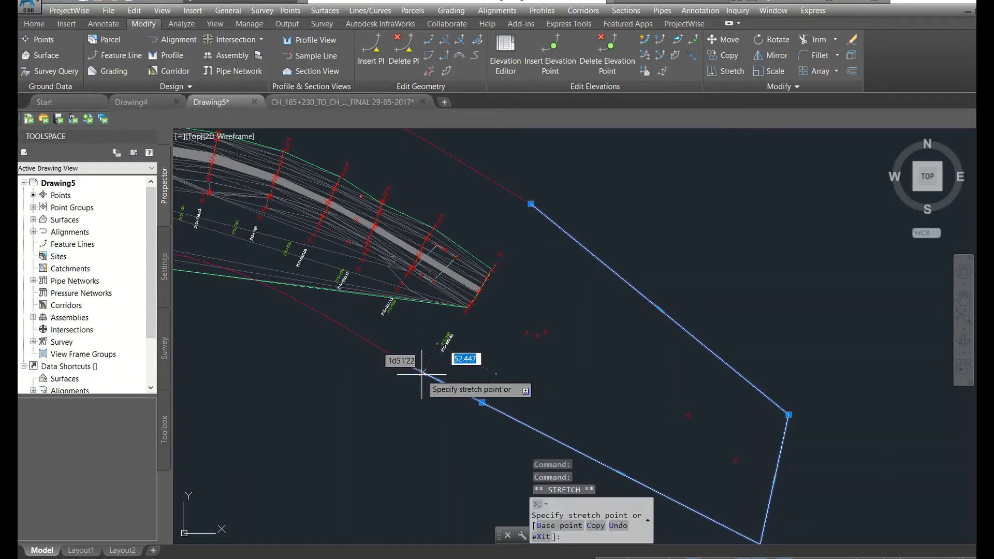
left_click(421, 373)
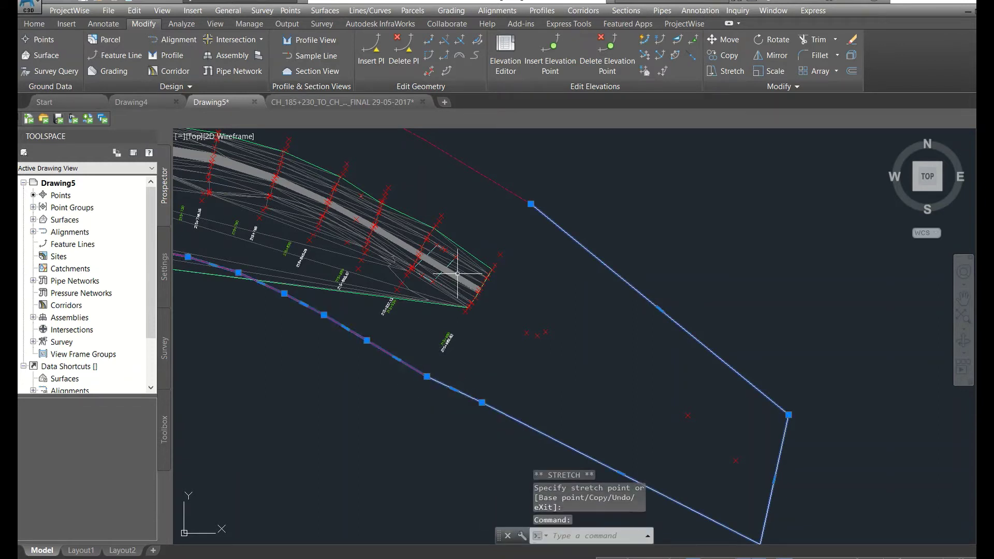
- Join the northeastern closing polyline and both offset lines into one polyline
left_click(495, 182)
type("jo")
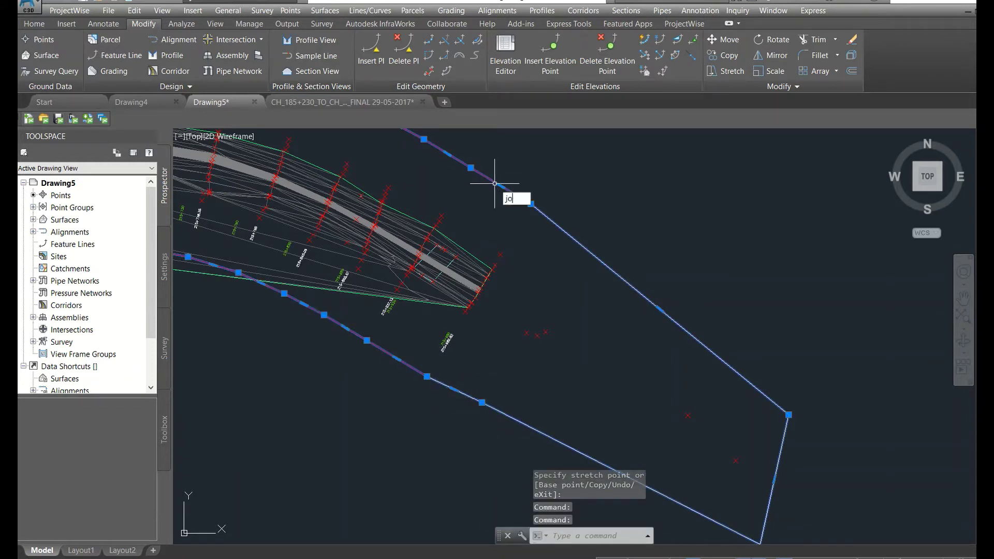
type("in")
key("Return")
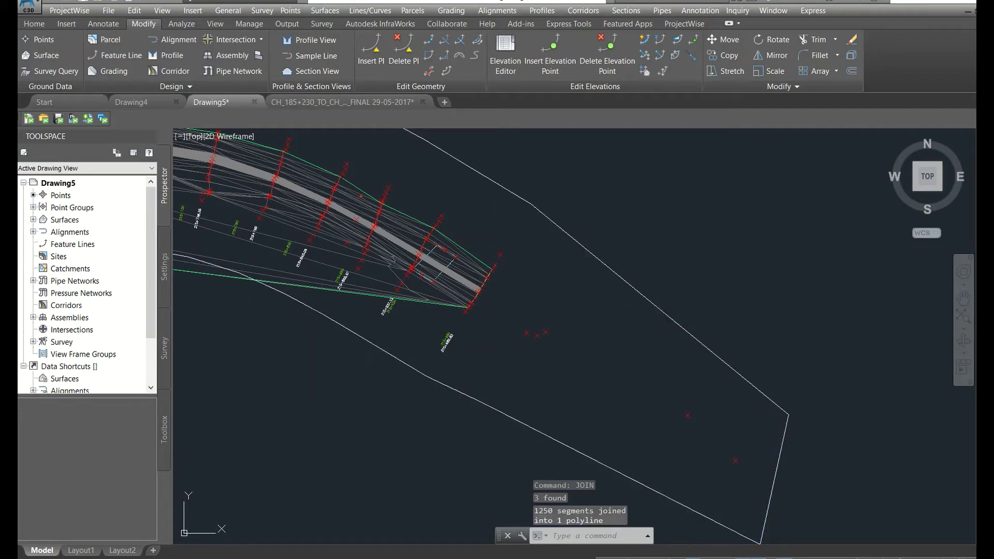
- Join the southwestern closing polyline to the long polyline so that it forms one outline around the whole road
scroll(570, 336, "down", 5)
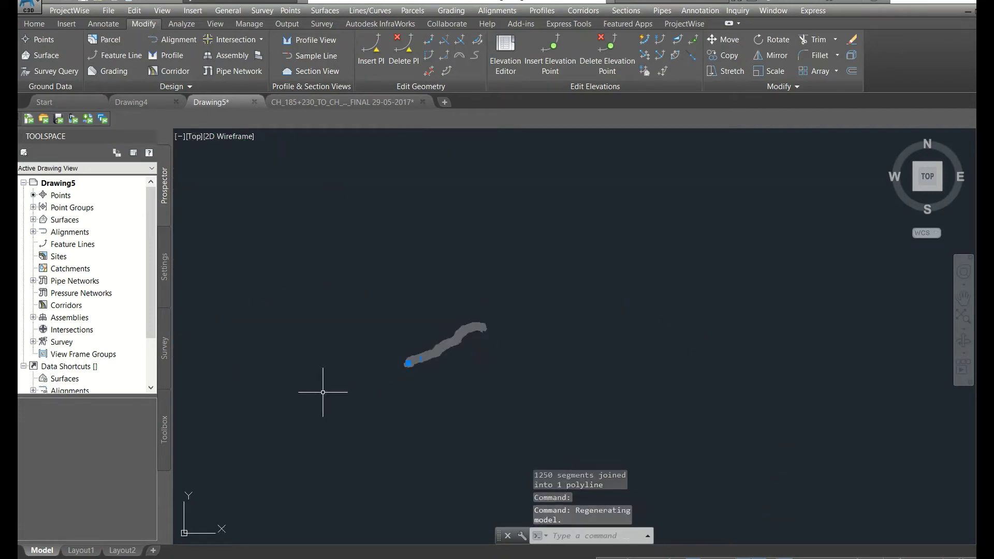
scroll(395, 373, "up", 8)
scroll(519, 387, "up", 3)
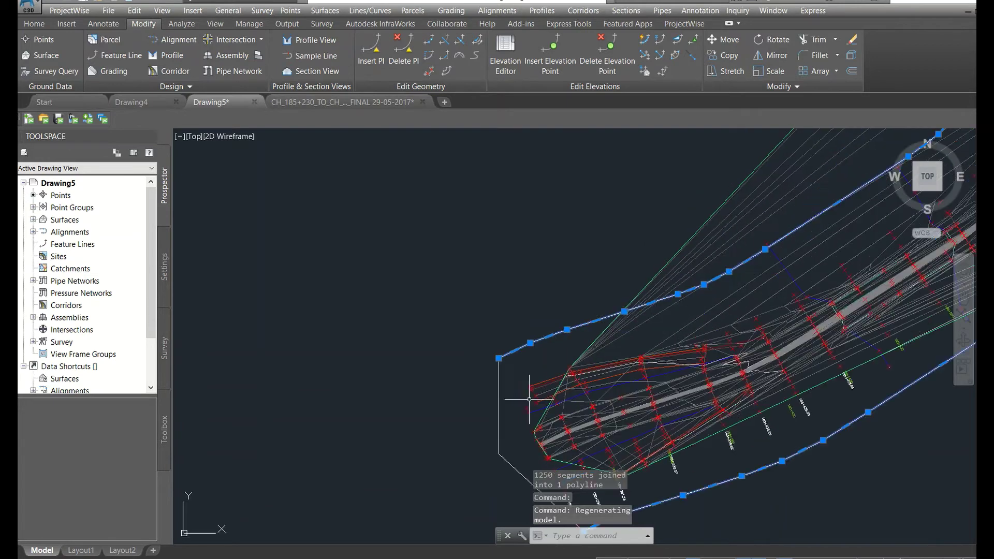
left_click(435, 326)
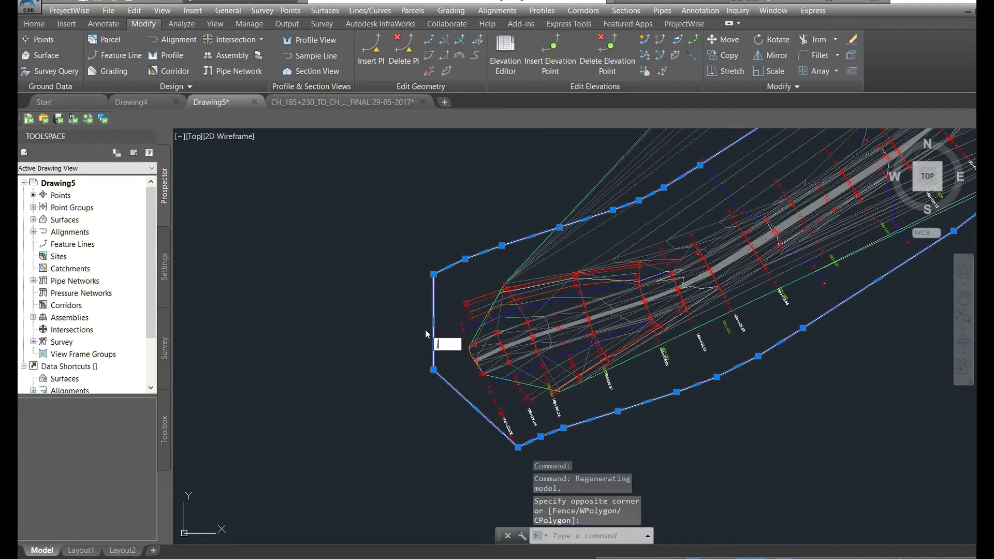
left_click(452, 357)
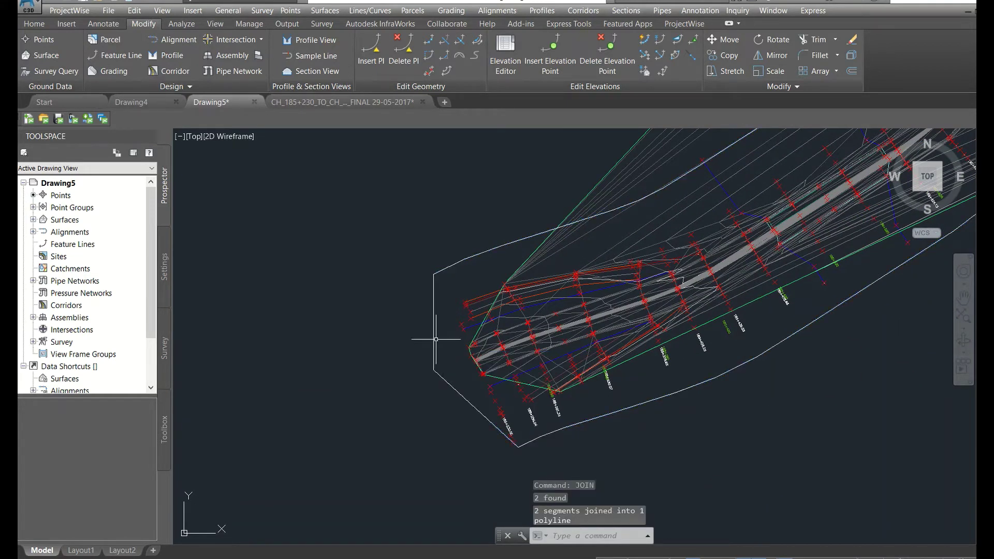
- Add the outline to Surface1 as an Outer boundary with Non-destructive breakline and 1.000m mid-ordinate distance, and select the outline polyline
left_click(33, 220)
left_click(43, 232)
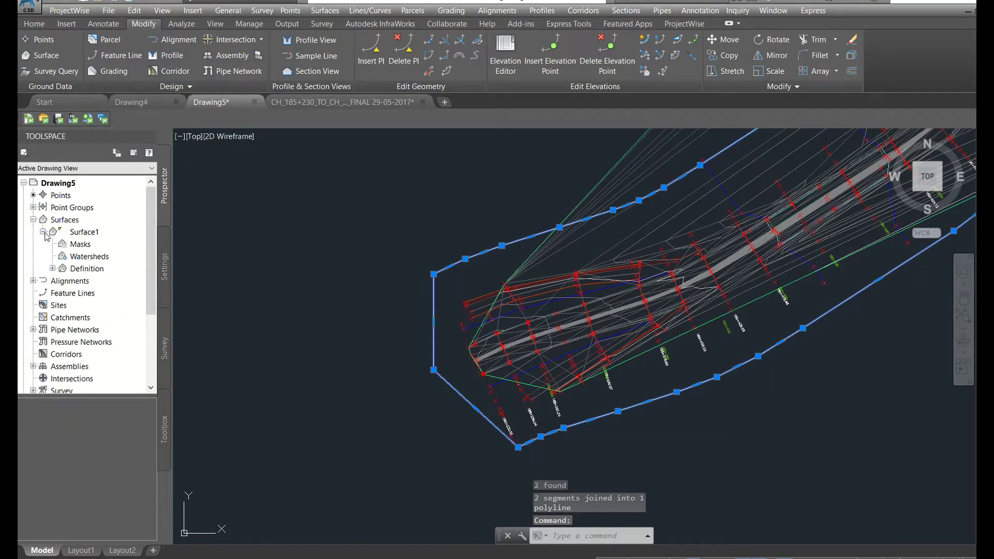
double_click(61, 268)
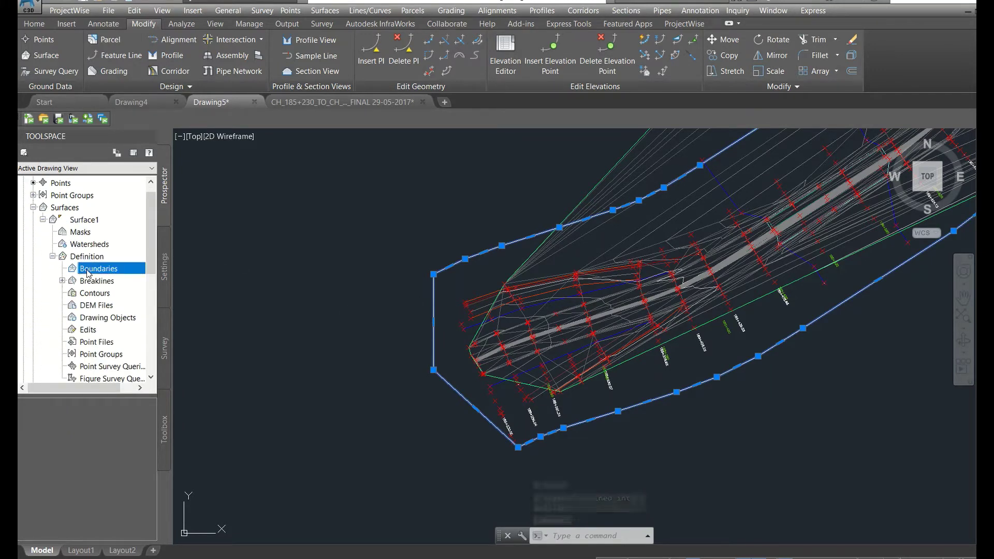
right_click(88, 274)
left_click(117, 277)
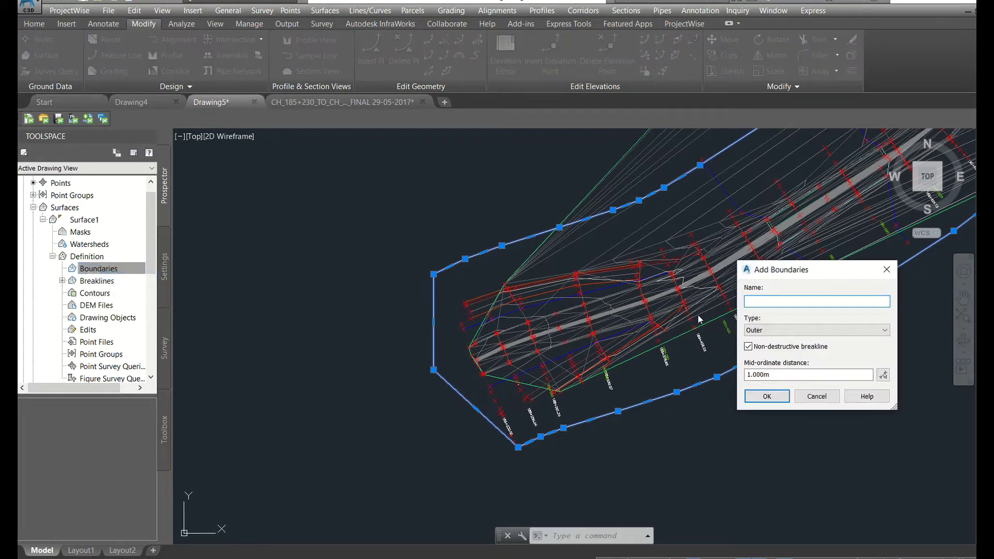
left_click(767, 396)
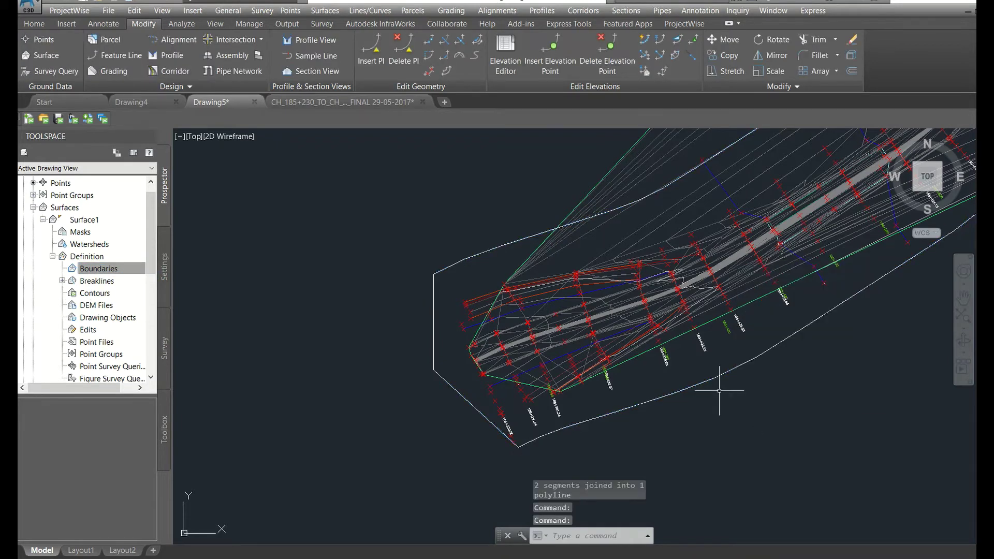
left_click(455, 261)
left_click(445, 278)
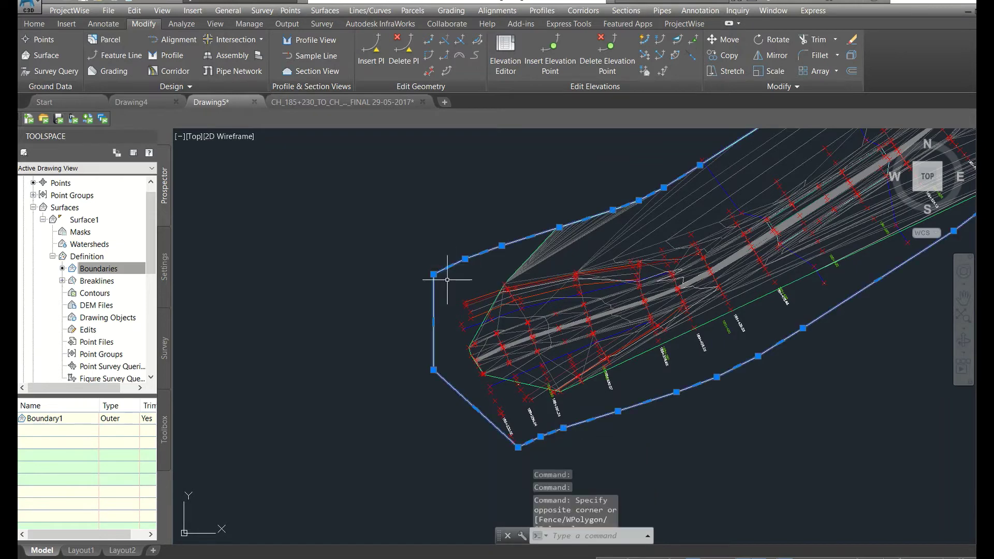
- Examine the outer boundary outline along the whole road and clear the selection
scroll(440, 290, "down", 5)
scroll(569, 244, "up", 6)
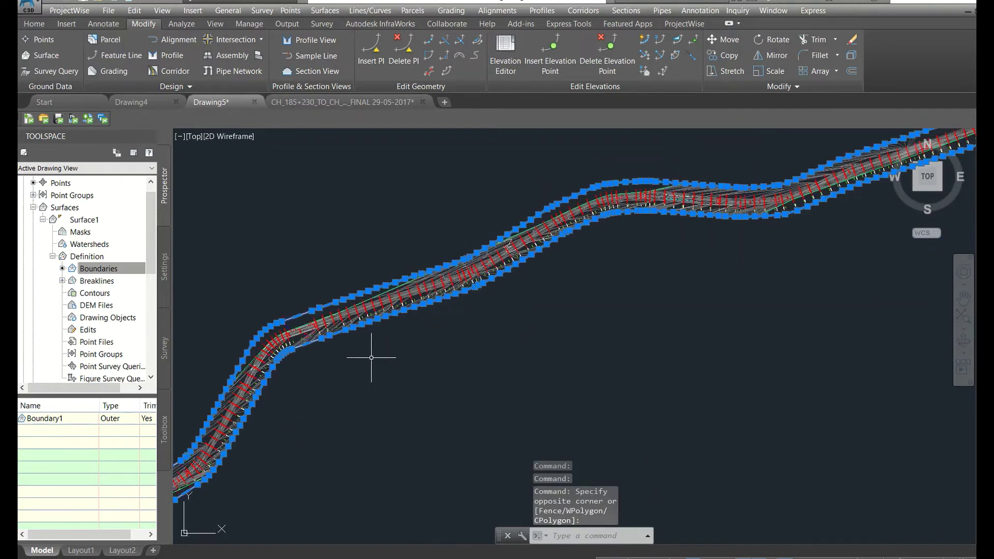
scroll(483, 240, "down", 5)
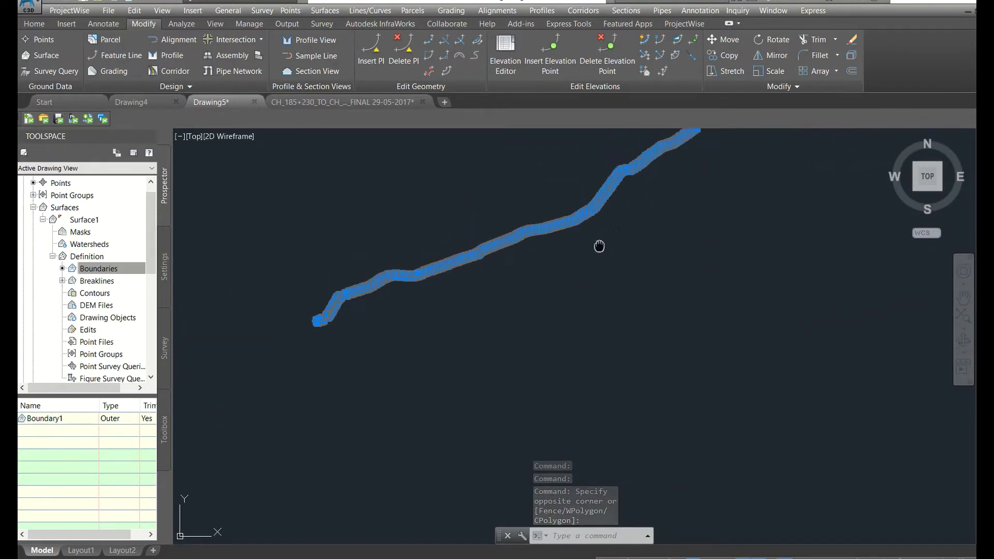
scroll(499, 259, "up", 2)
key("Escape")
key("Escape")
scroll(355, 310, "up", 8)
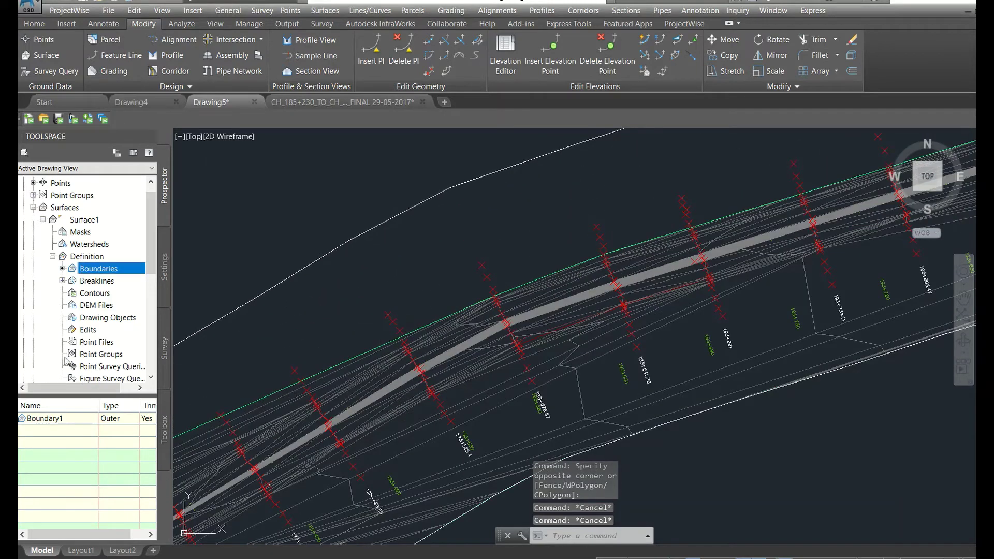
- Add the _All Points point group to Surface1's definition and dismiss the event list
scroll(78, 332, "down", 1)
left_click(101, 318)
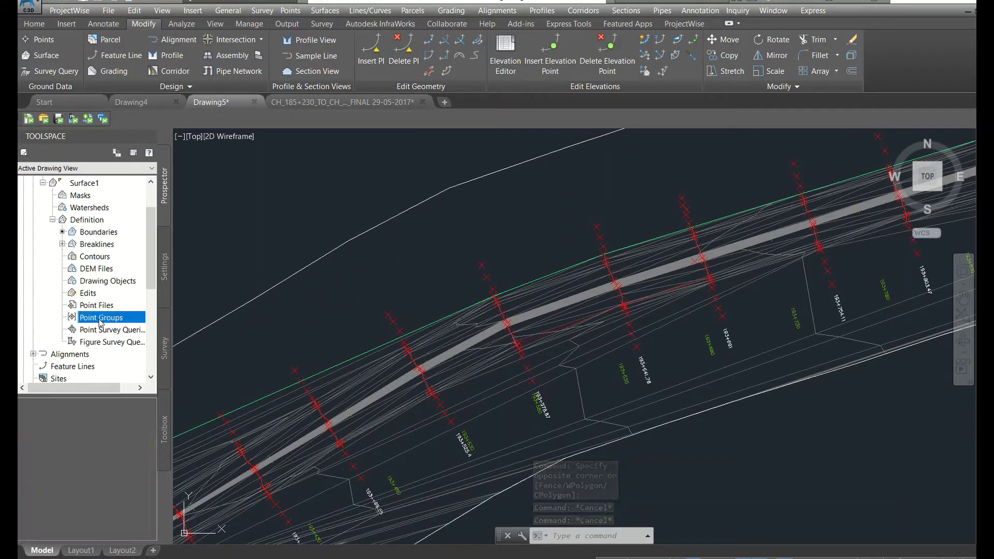
scroll(89, 275, "up", 1)
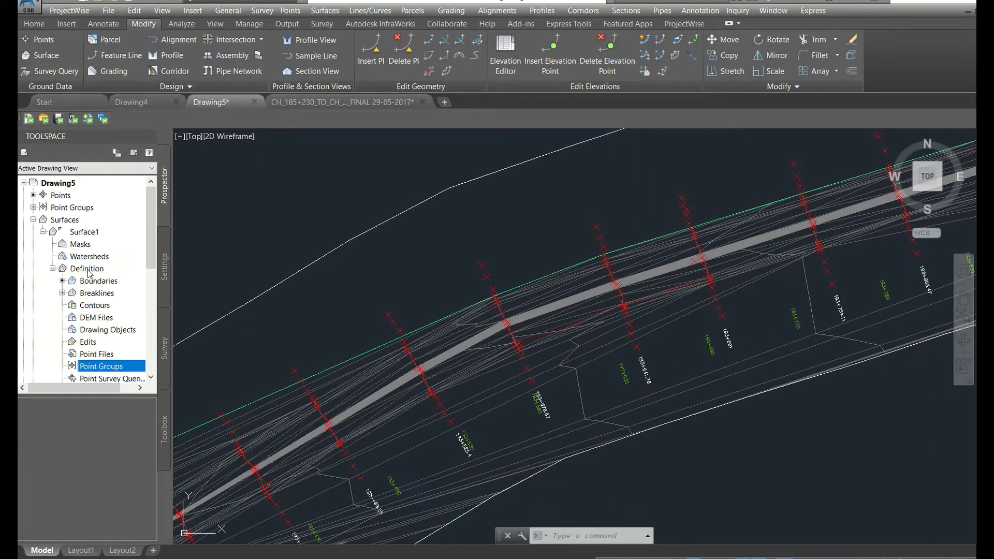
left_click(33, 208)
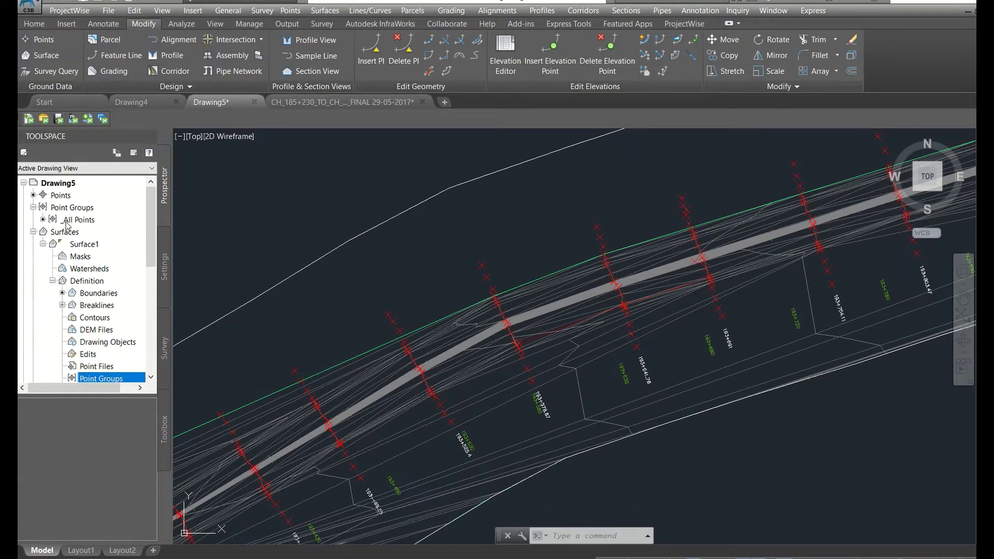
scroll(95, 278, "down", 2)
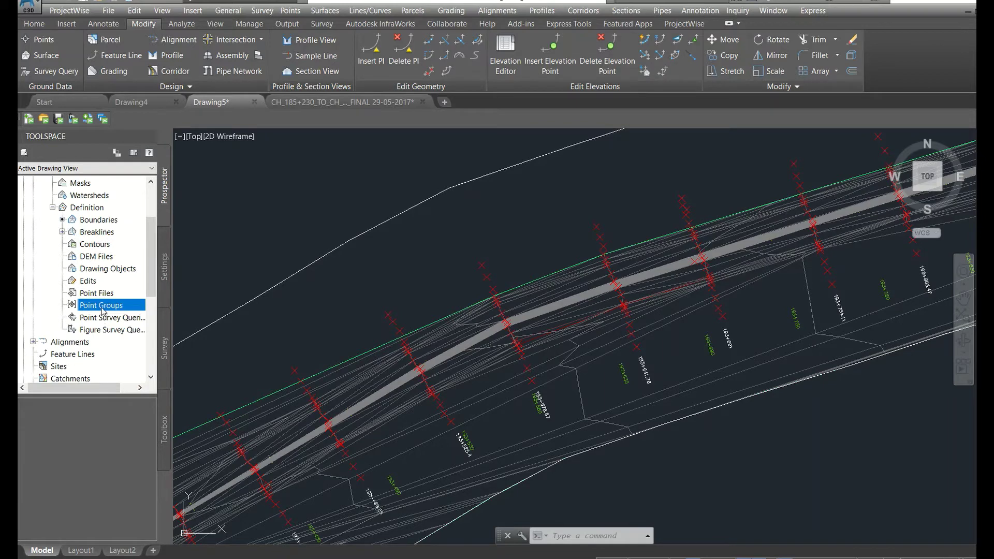
scroll(102, 310, "up", 2)
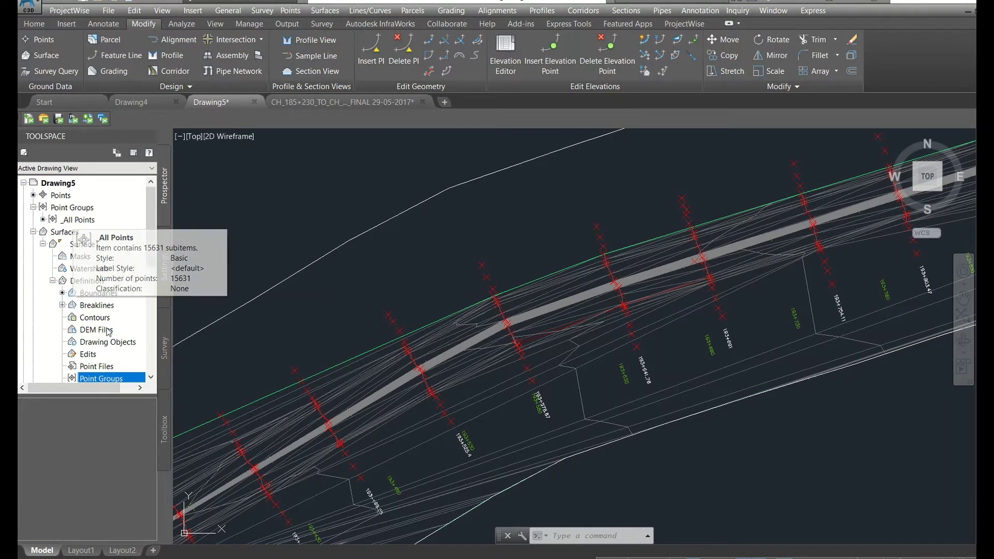
scroll(111, 343, "down", 1)
right_click(109, 344)
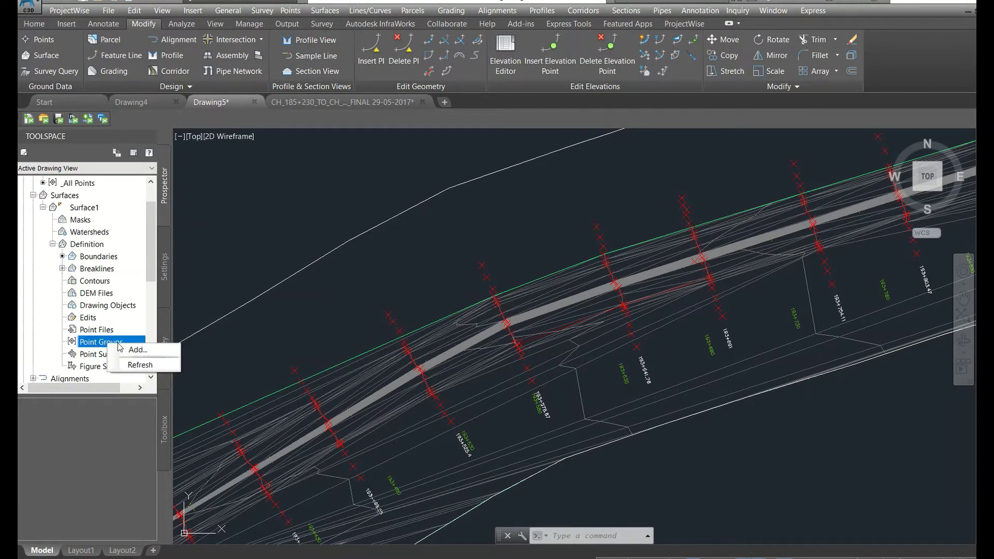
left_click(132, 352)
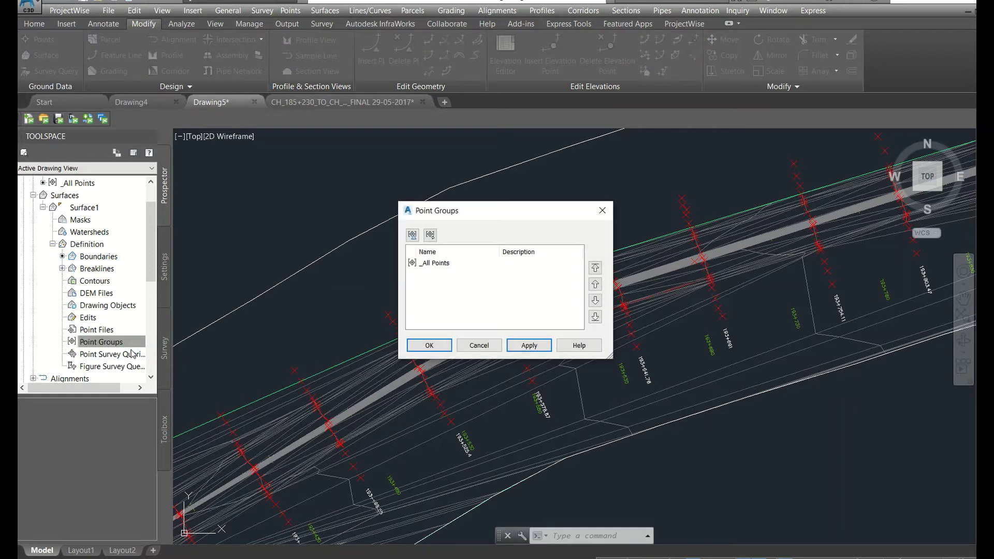
left_click(422, 347)
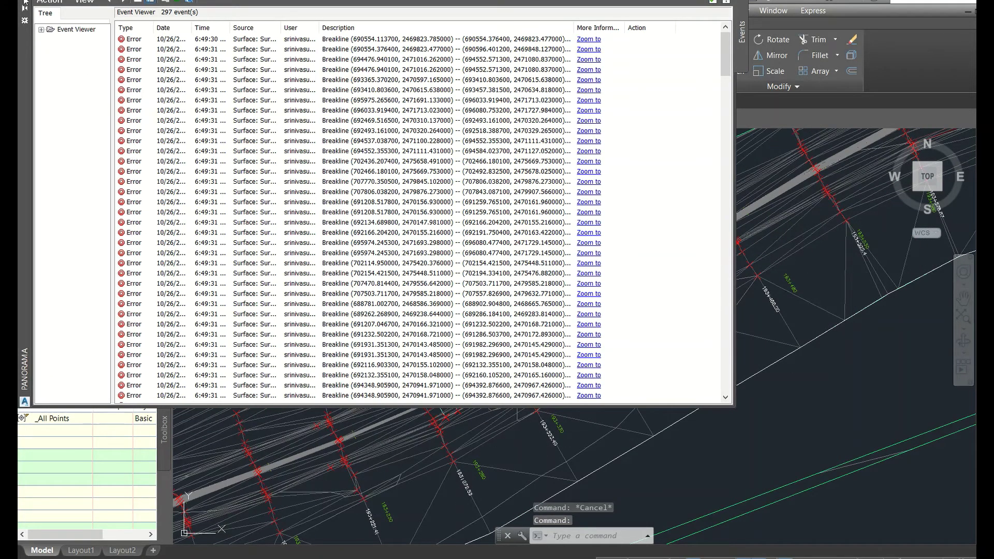
left_click(24, 3)
- Turn off the contour display in Surface1's plan style Contours 2m and 10m (Background), then clear the surface selection
scroll(417, 354, "down", 4)
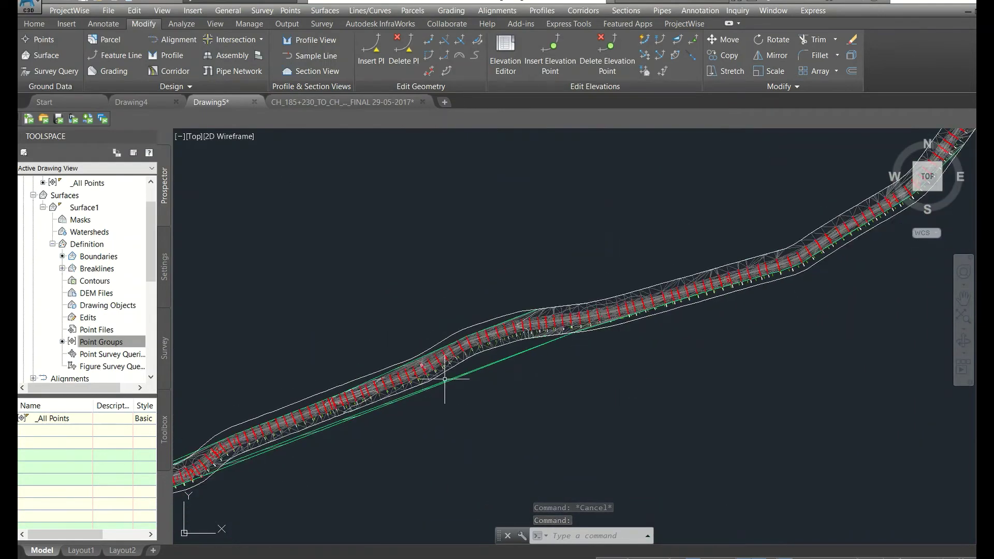
scroll(440, 386, "up", 2)
left_click(432, 389)
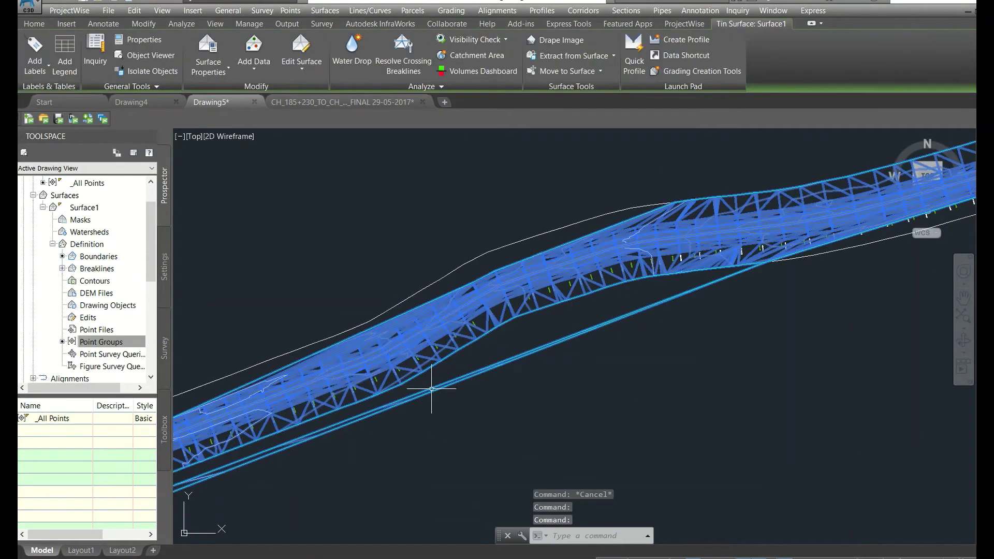
scroll(438, 389, "down", 3)
scroll(429, 393, "up", 2)
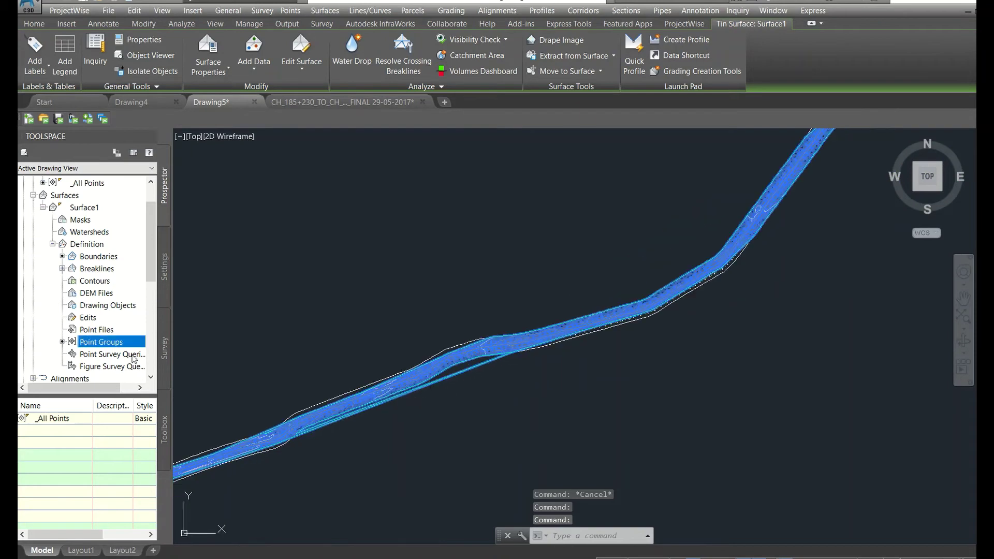
right_click(89, 209)
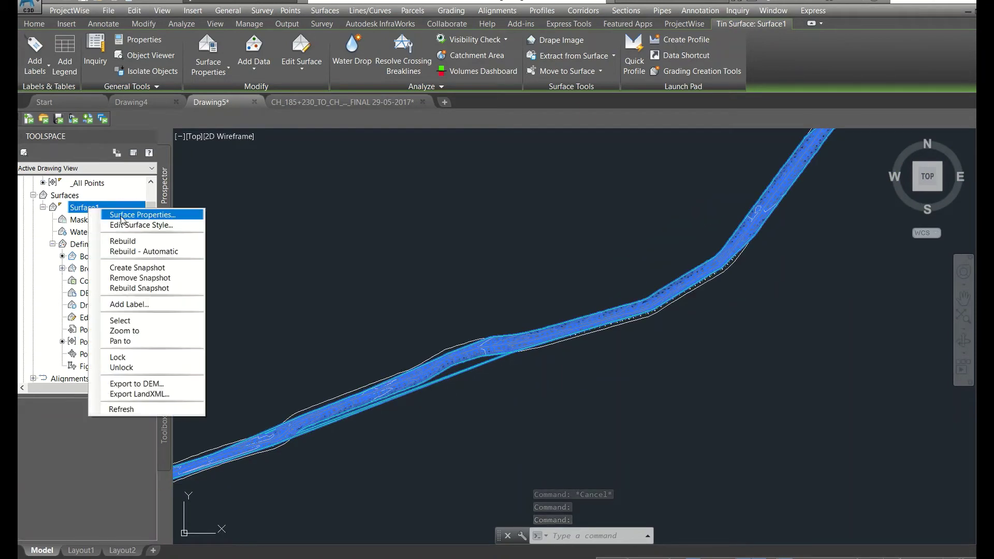
left_click(137, 224)
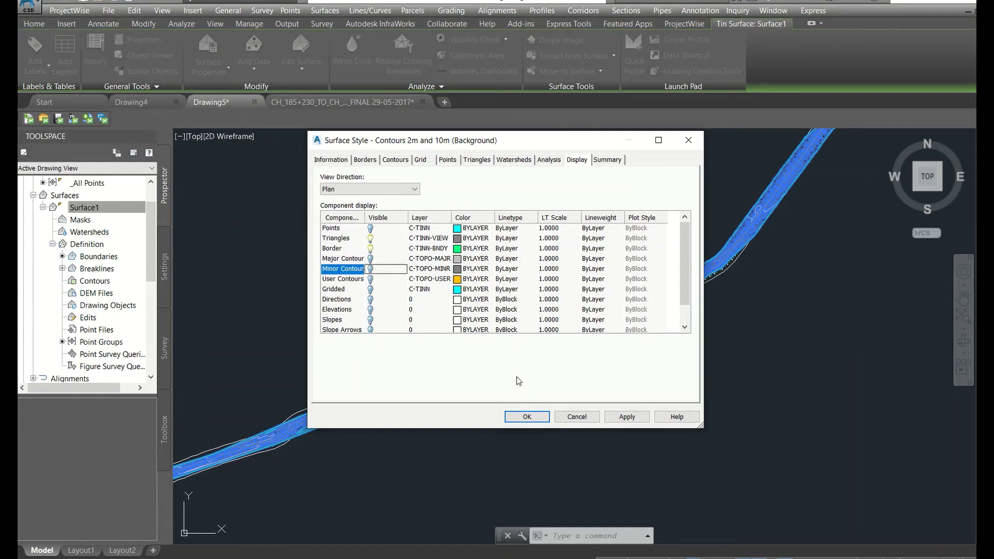
left_click(542, 422)
key("Escape")
key("Escape")
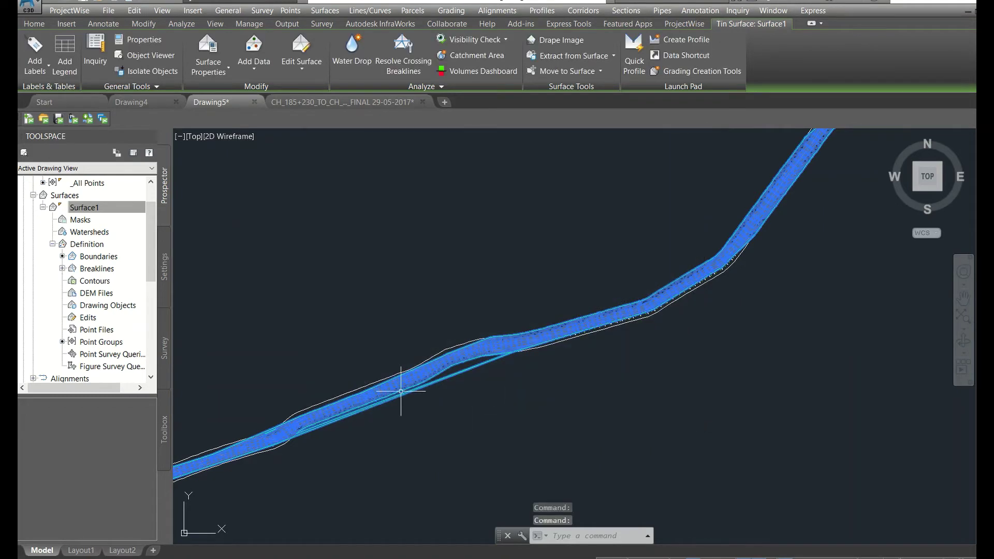
- Turn off the Border component in the plan display of Surface1's style
scroll(378, 393, "up", 4)
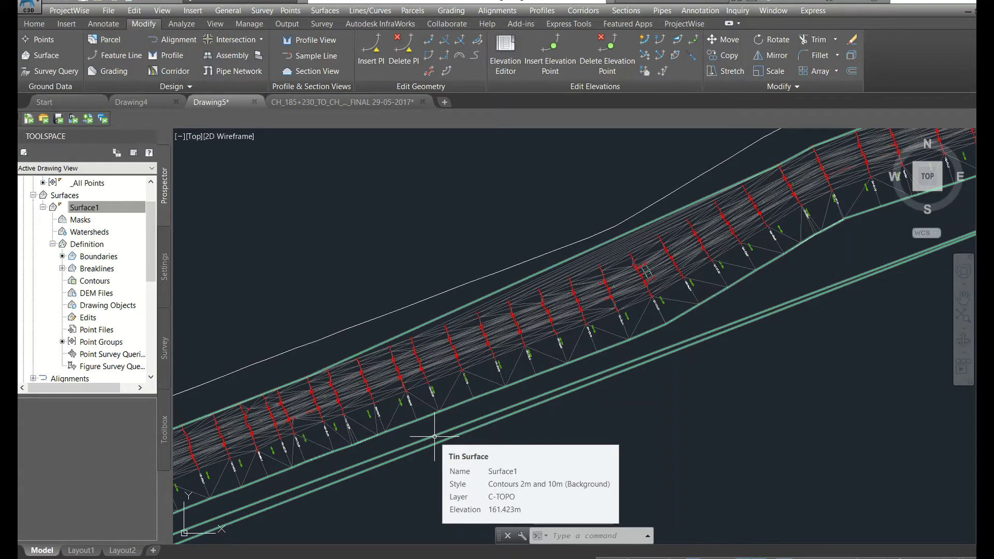
left_click(434, 436)
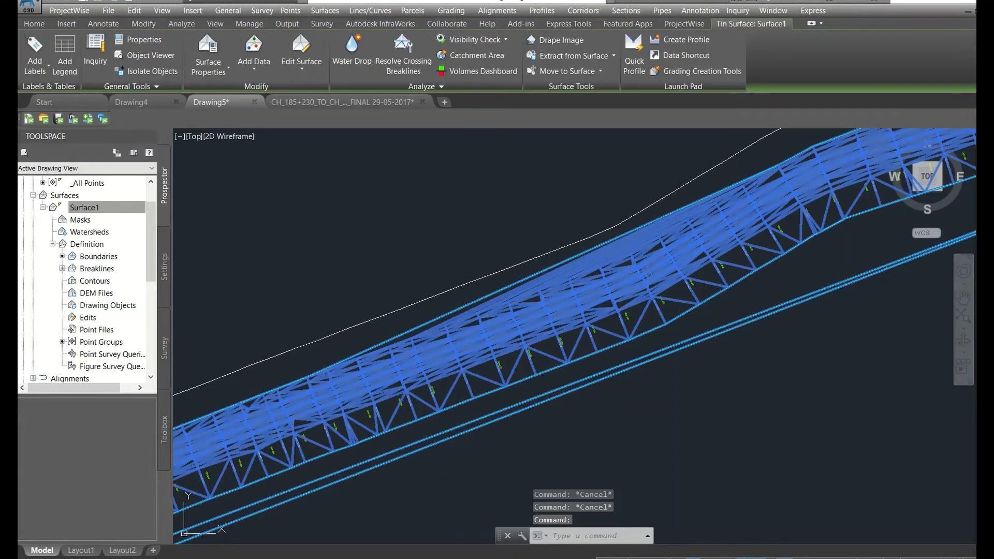
right_click(105, 212)
left_click(147, 225)
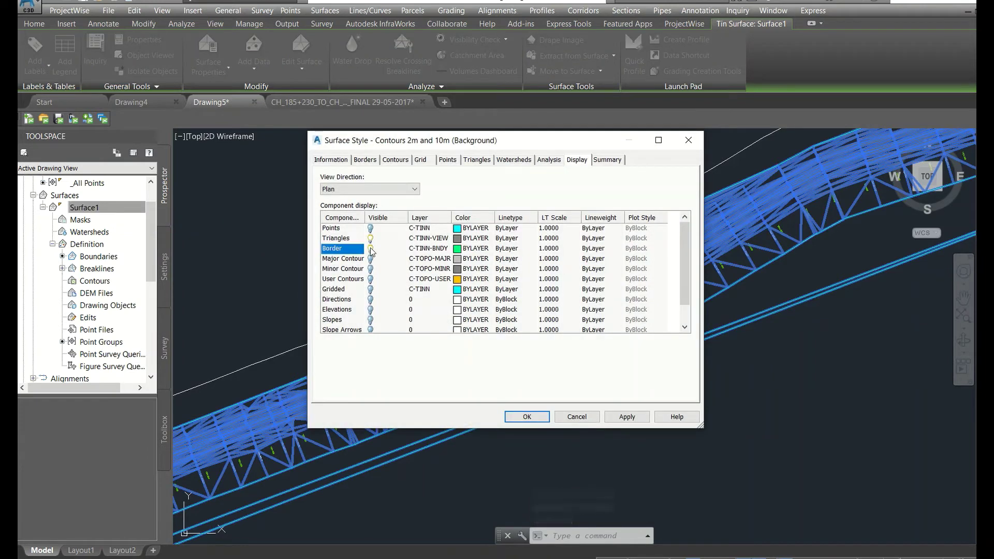
left_click(519, 417)
key("Escape")
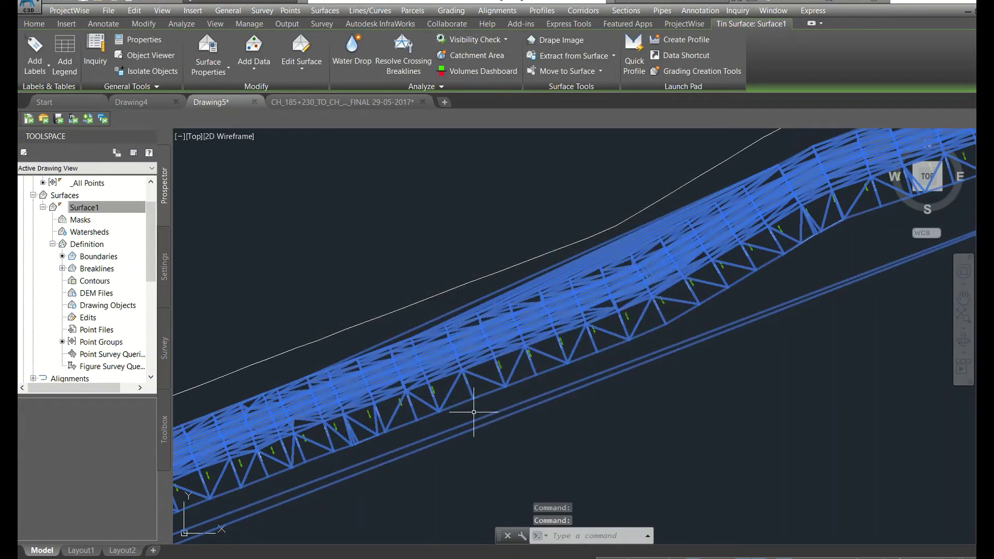
- Examine the surface along the whole road for long triangle lines running outside the boundary outline
left_click(471, 420)
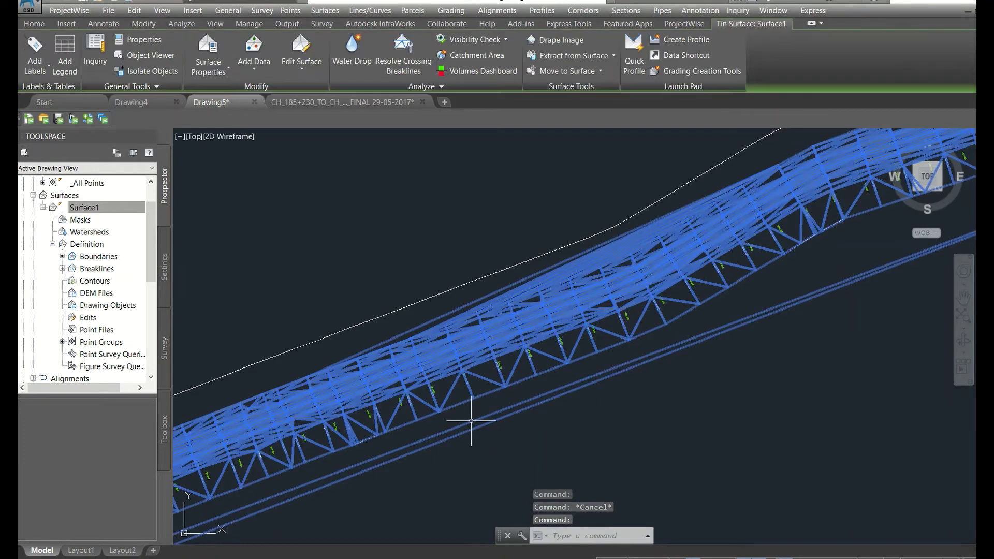
scroll(455, 388, "down", 5)
scroll(544, 329, "up", 2)
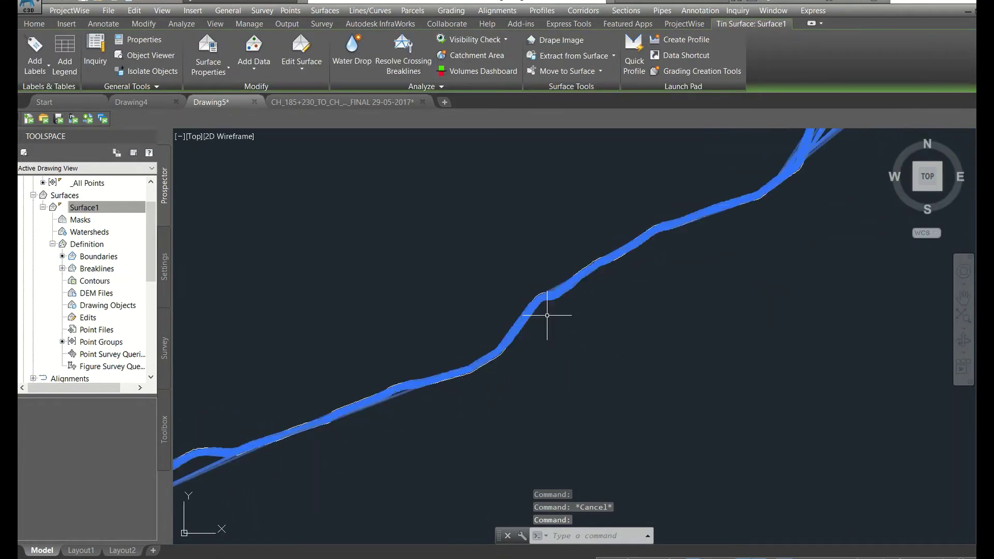
scroll(622, 267, "down", 4)
scroll(621, 267, "up", 4)
key("Escape")
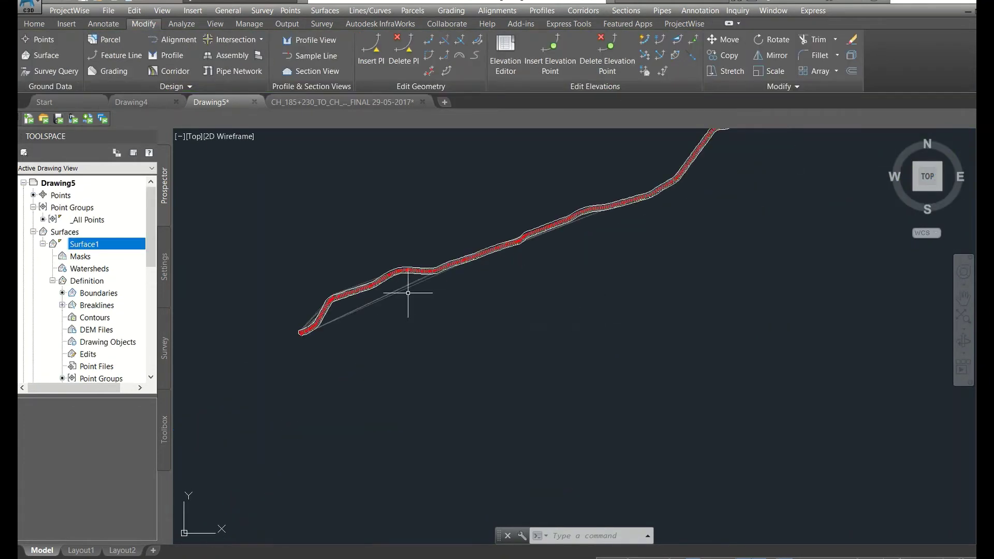
scroll(381, 350, "up", 2)
scroll(714, 266, "up", 2)
scroll(568, 332, "up", 2)
middle_click_drag(568, 332, 571, 321)
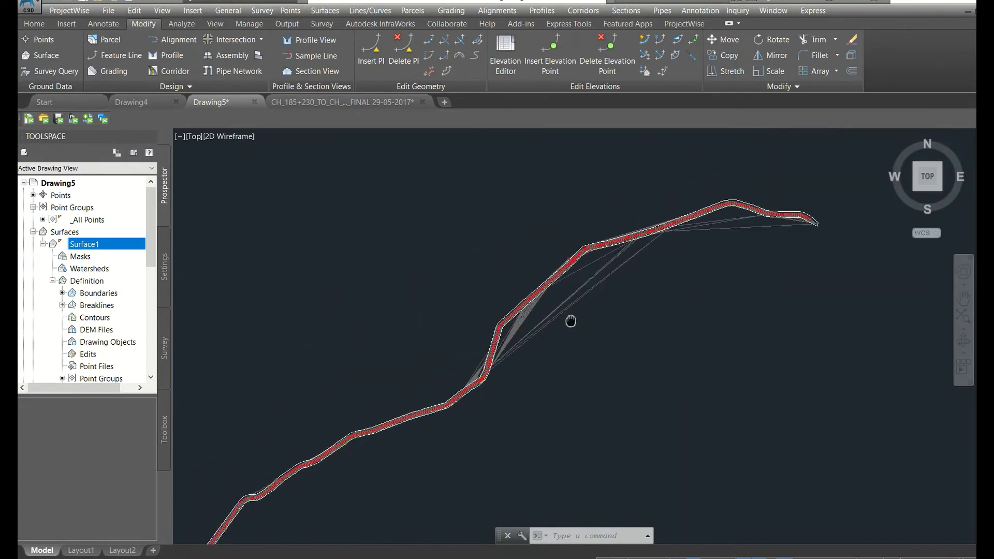
scroll(521, 328, "up", 3)
scroll(506, 328, "up", 2)
scroll(490, 301, "up", 2)
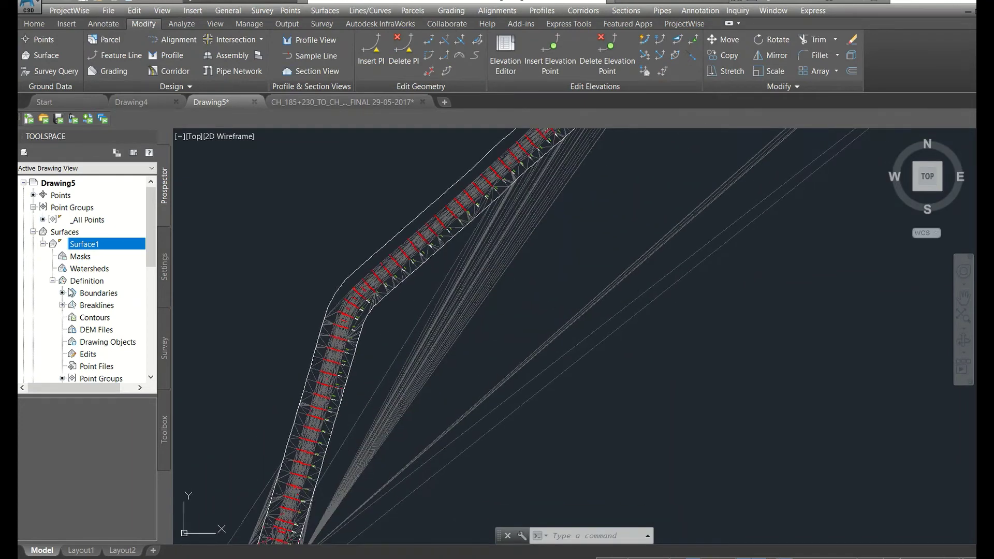
- Delete the long Surface1 triangle lines spanning outside the outline on the southeast side of the road's large bend
scroll(72, 294, "down", 2)
scroll(86, 282, "up", 1)
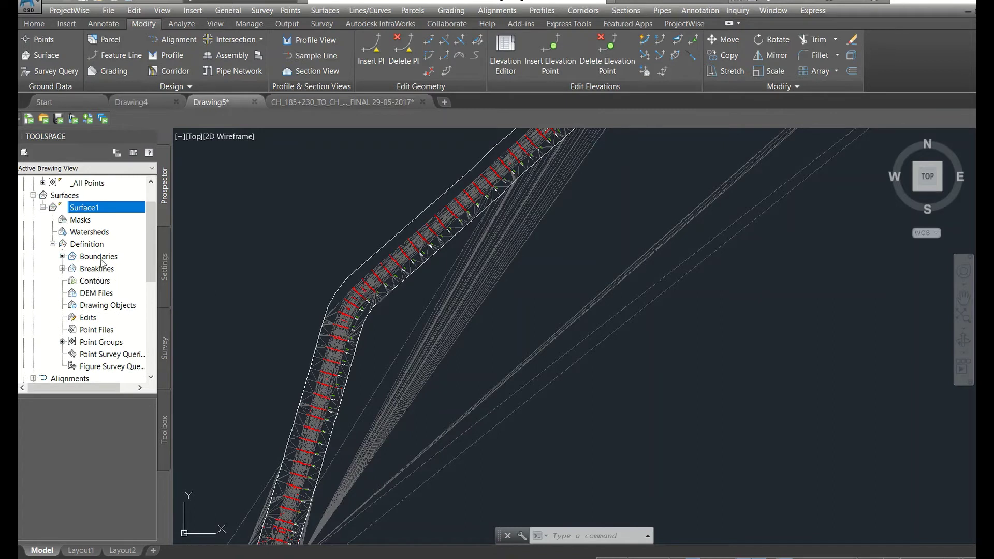
right_click(98, 267)
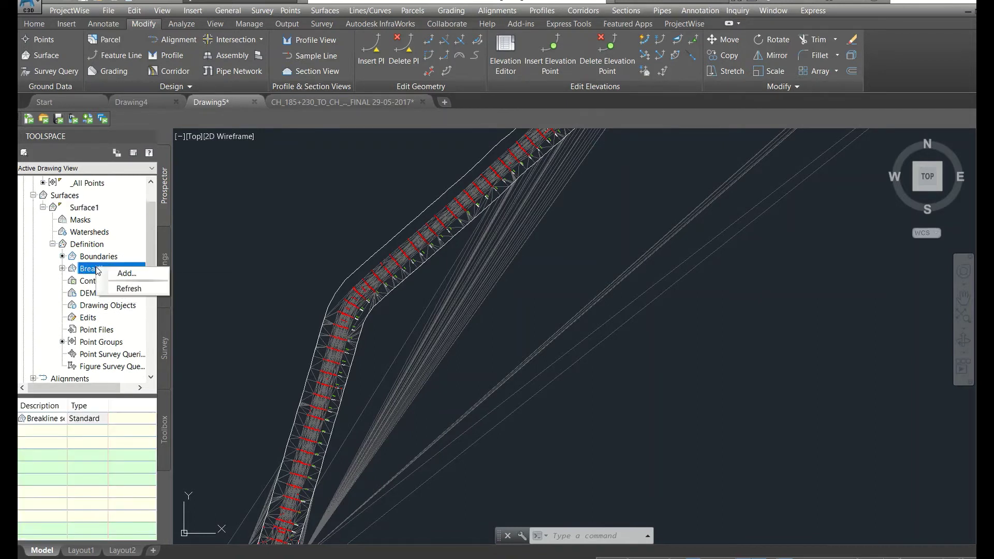
left_click(101, 320)
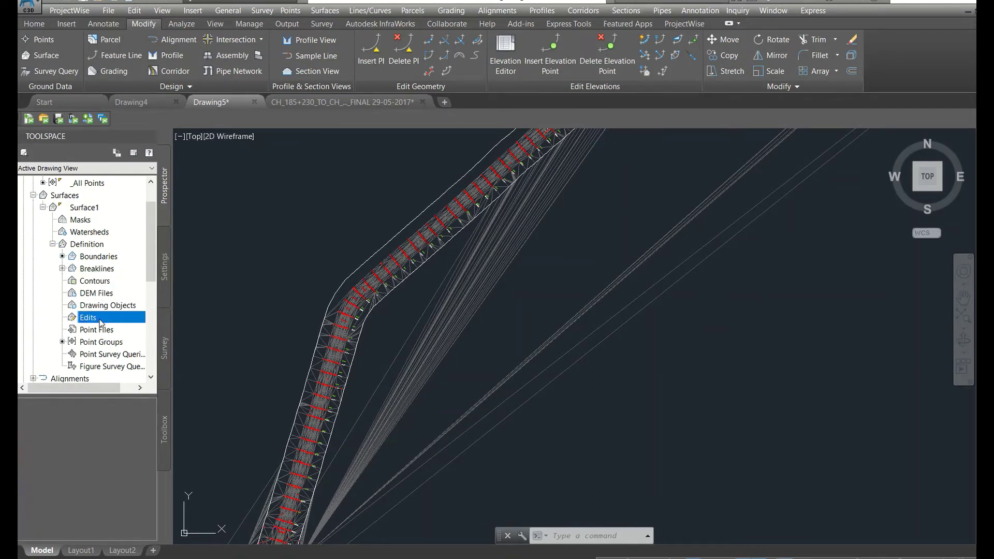
right_click(100, 321)
left_click(130, 337)
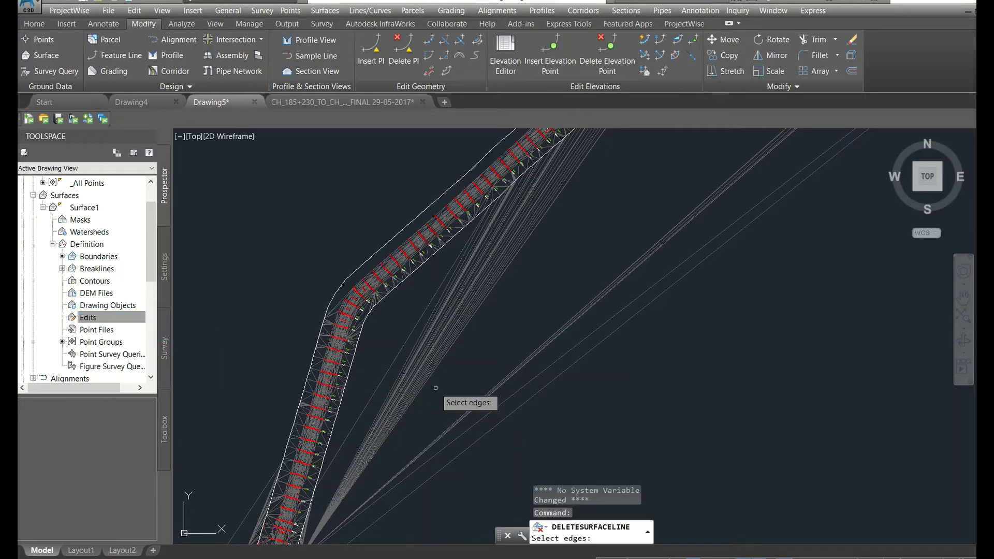
left_click(515, 417)
left_click(493, 381)
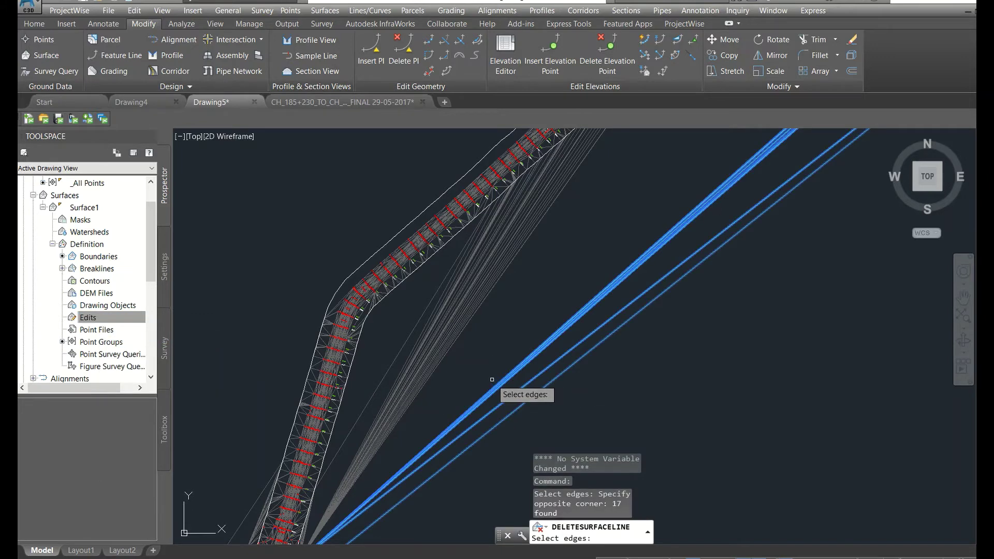
left_click(464, 380)
left_click(410, 329)
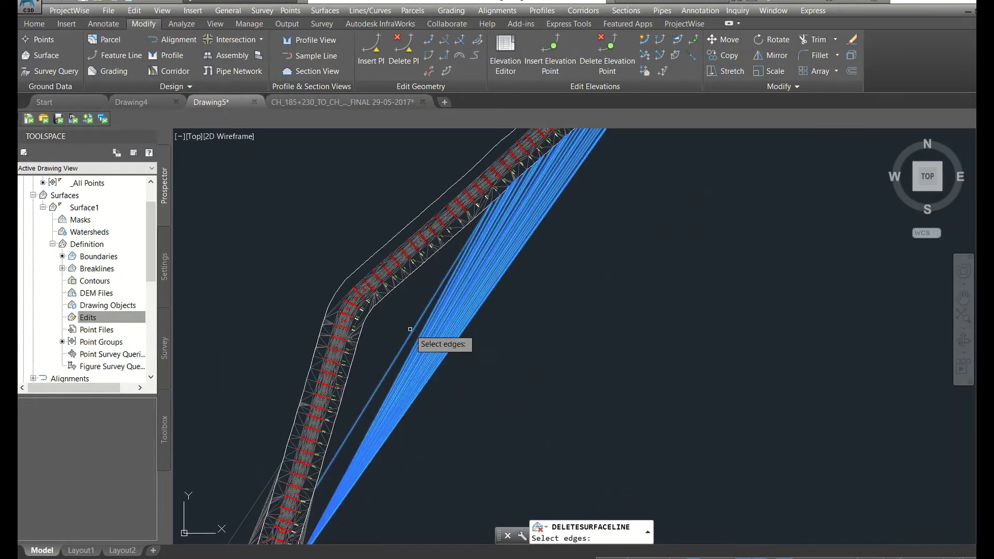
- Delete the long Surface1 triangle lines south of the road's northeastern stretch, outside the outline
scroll(466, 341, "down", 6)
middle_click_drag(684, 258, 374, 401)
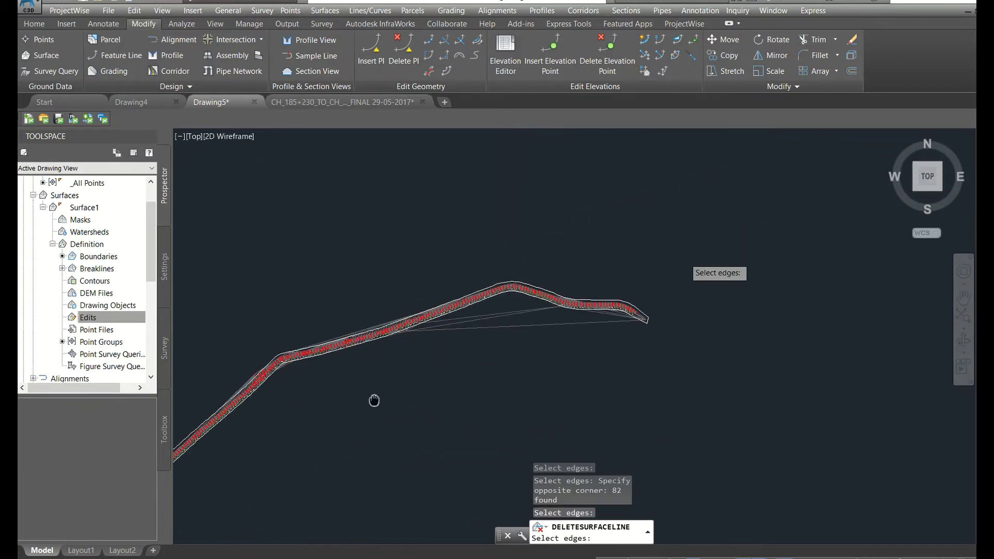
scroll(374, 401, "up", 5)
left_click(483, 305)
left_click(446, 217)
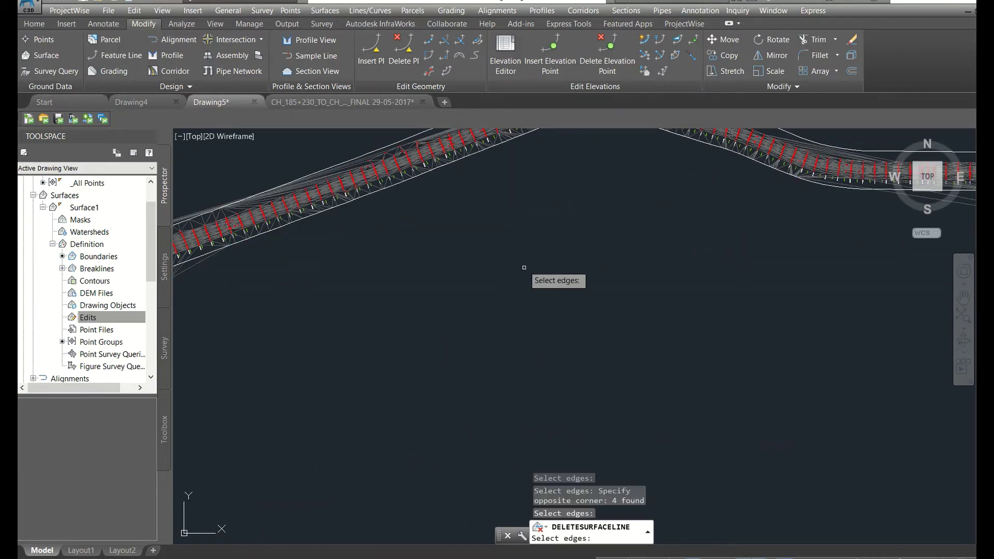
scroll(432, 319, "down", 5)
scroll(286, 408, "up", 3)
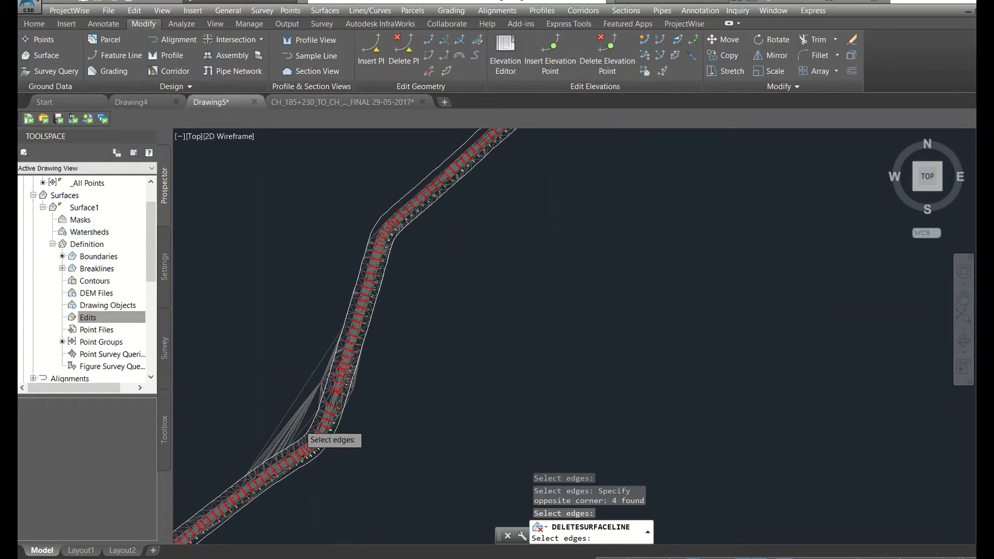
- Delete the fan of long Surface1 triangle lines outside the outline on the northwest side of the road's bend
left_click(309, 410)
left_click(262, 358)
scroll(260, 366, "up", 2)
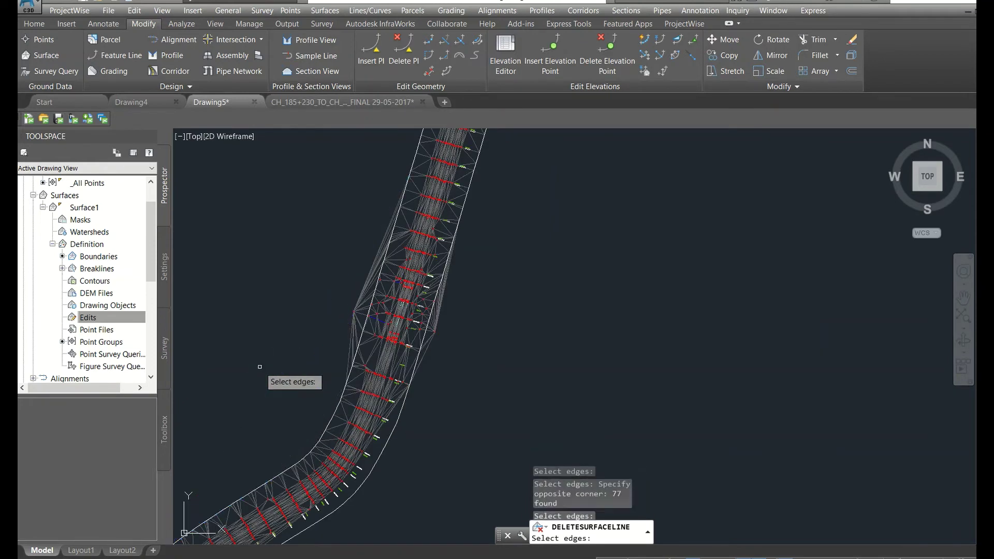
- Try to delete the long Surface1 triangle lines running outside the outline south of the road's southwestern stretch
scroll(294, 404, "down", 5)
scroll(243, 445, "up", 4)
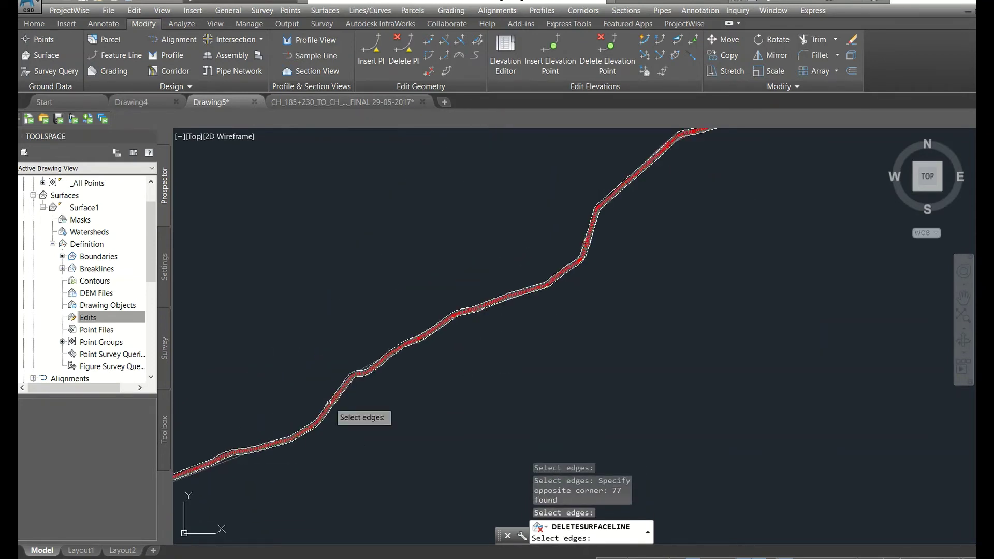
scroll(330, 403, "up", 4)
left_click(281, 356)
left_click(272, 375)
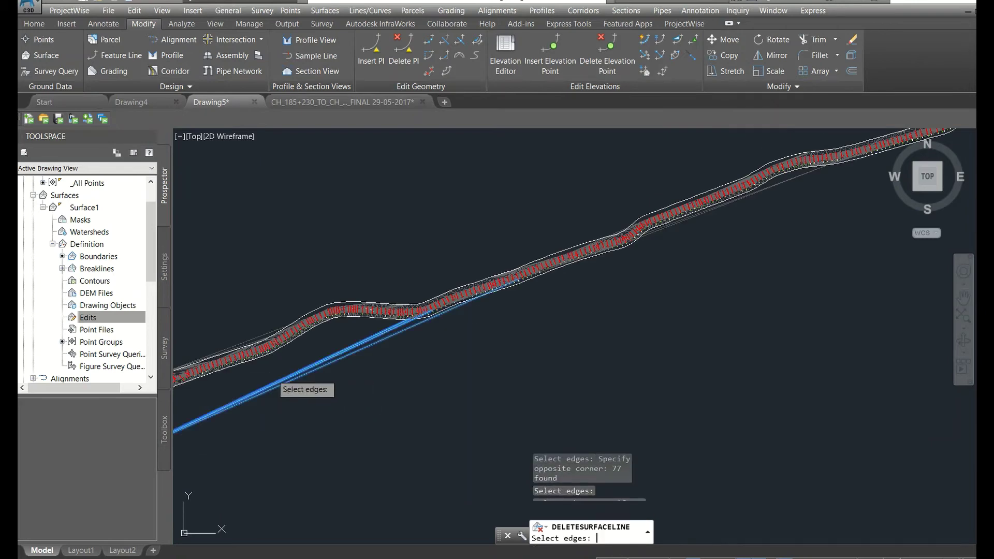
- Try to delete the two long Surface1 triangle lines outside the outline north of the road's southwestern stretch
scroll(269, 355, "up", 3)
left_click(276, 352)
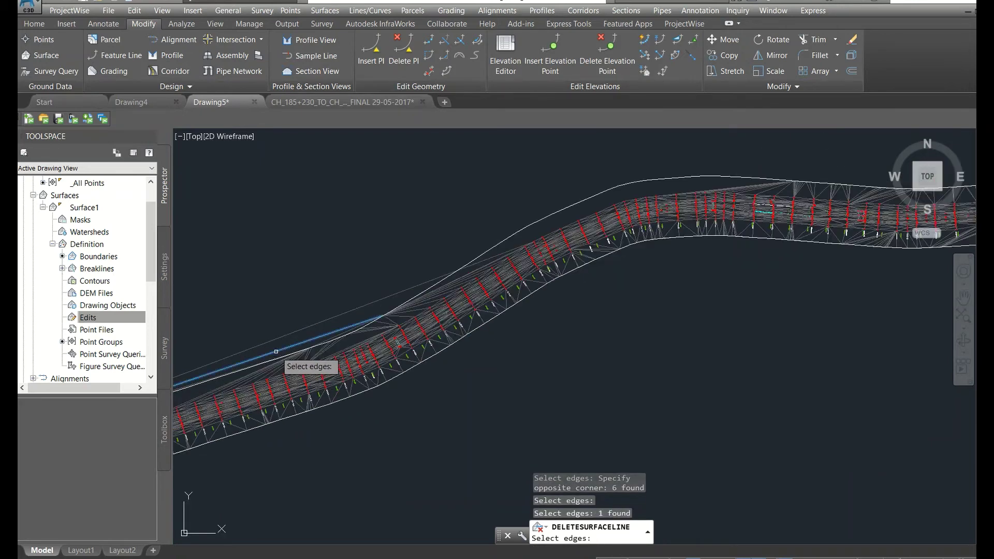
left_click(270, 343)
- Try to delete the longest Surface1 triangle lines running outside the outline northwest of the road's southwestern end
scroll(285, 369, "down", 5)
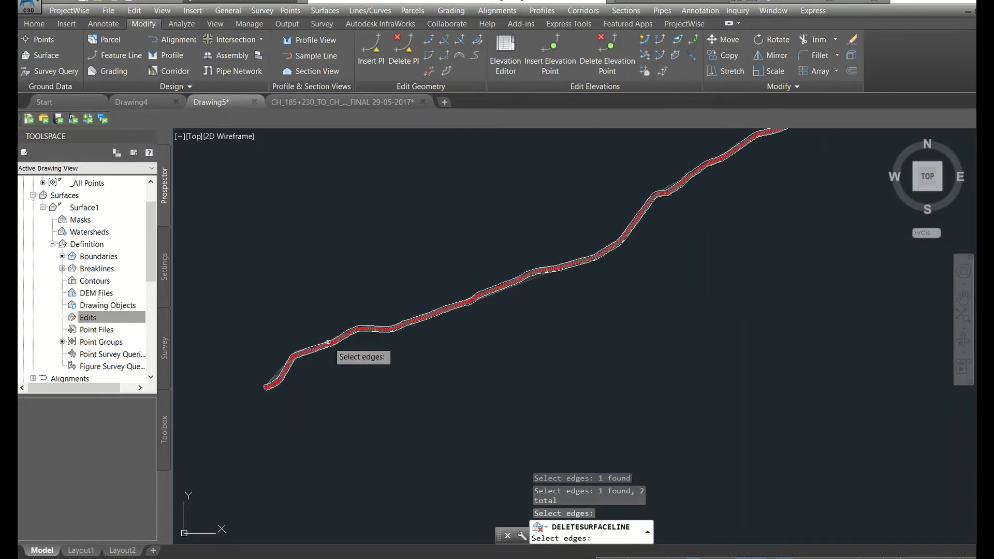
scroll(288, 373, "up", 5)
left_click(320, 350)
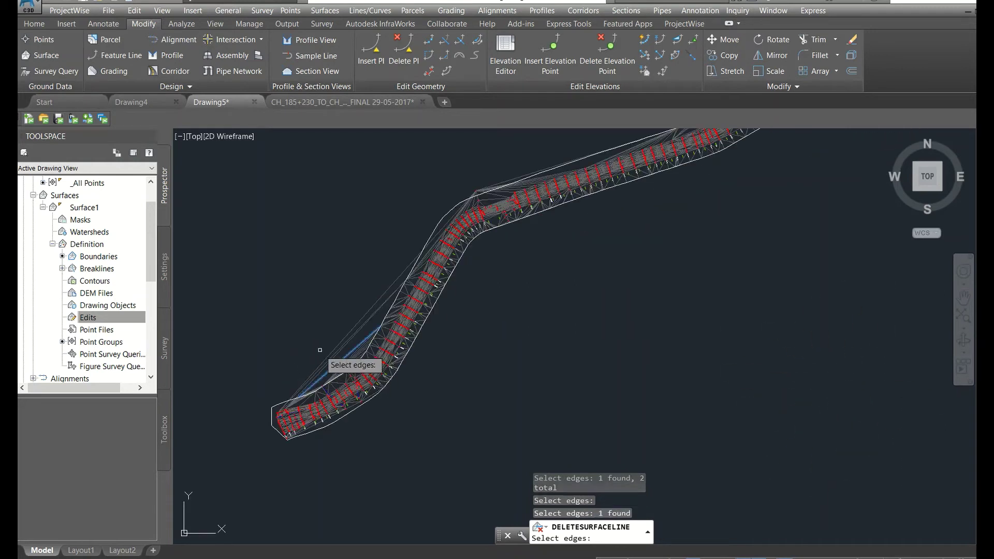
left_click(334, 363)
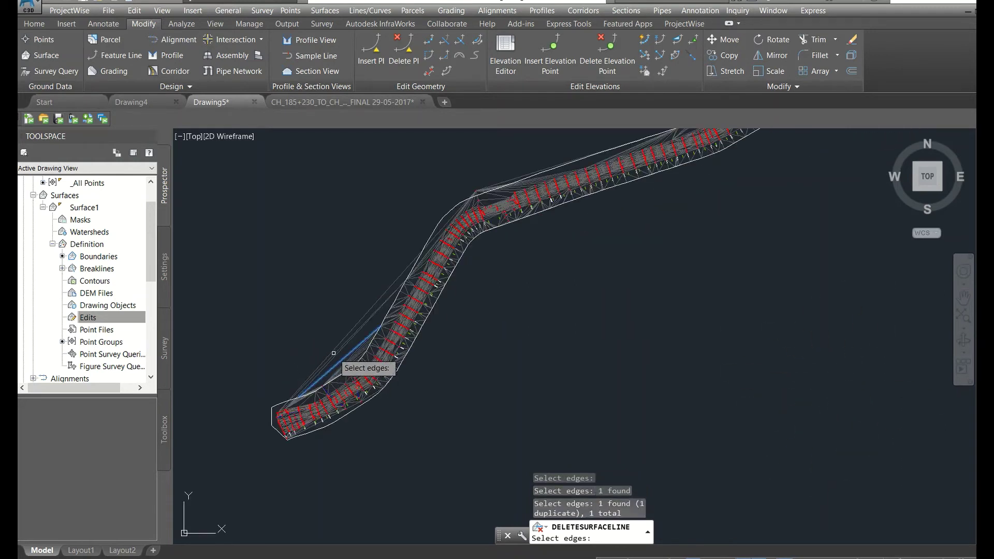
left_click(339, 355)
left_click(347, 349)
left_click(330, 330)
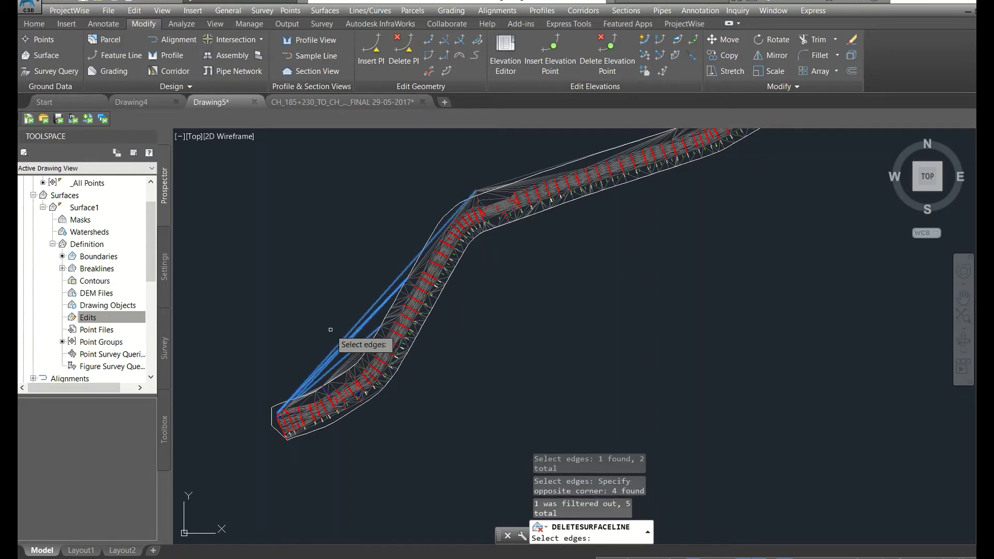
scroll(344, 351, "up", 2)
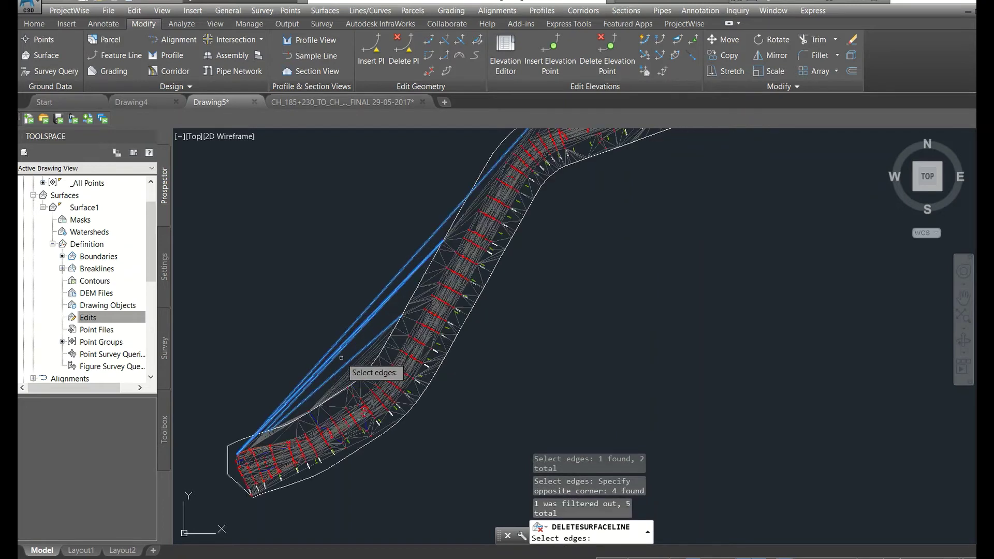
key("Return")
- Try to delete the remaining fan of Surface1 triangle lines outside the outline at the inner bend near the road's southwestern end
scroll(352, 373, "up", 2)
left_click(360, 392)
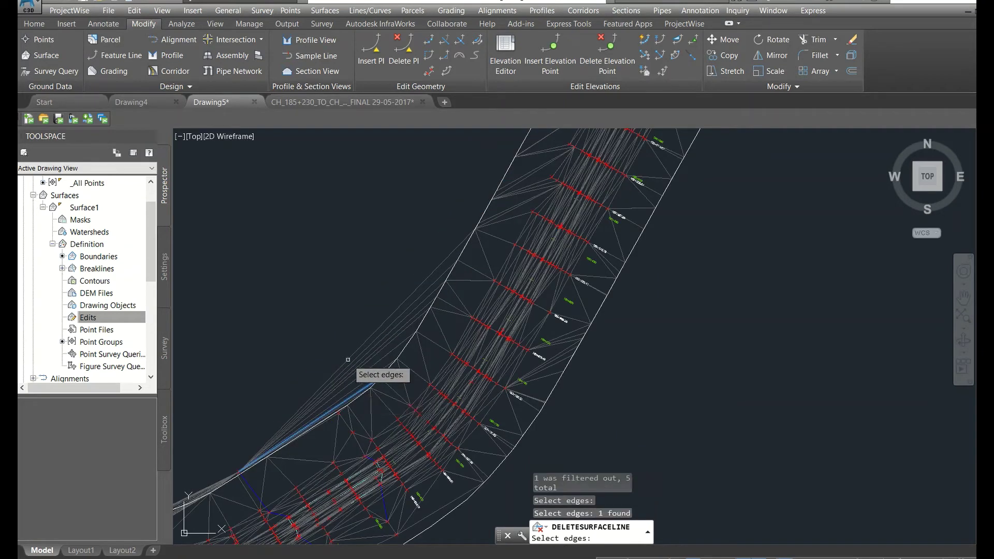
left_click(345, 360)
left_click(344, 349)
left_click(355, 381)
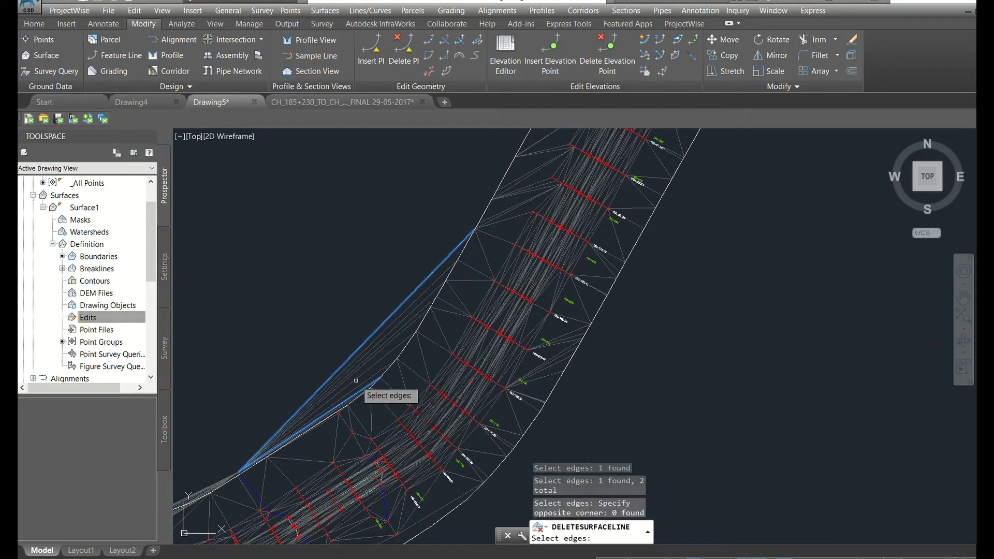
left_click(356, 382)
left_click(337, 345)
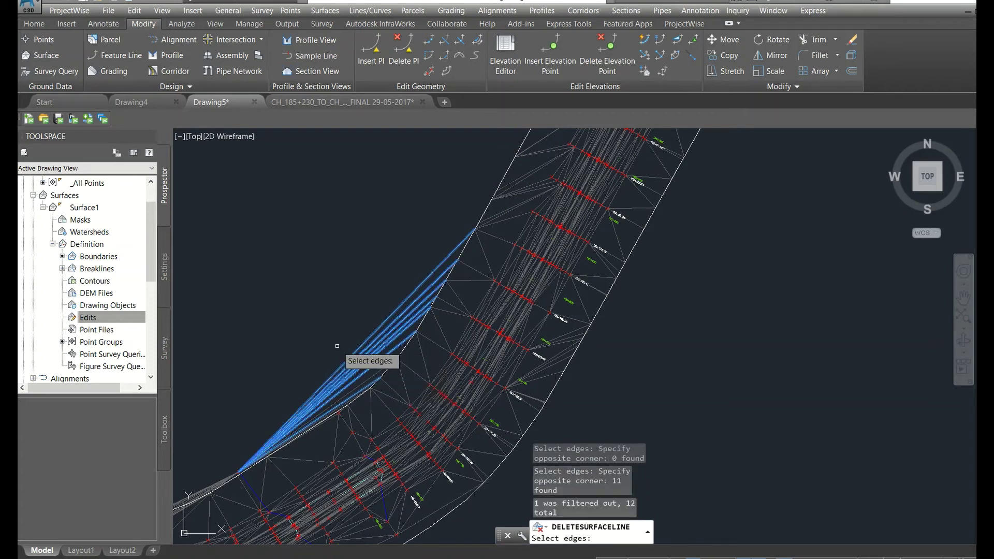
key("Return")
- Rebuild Surface1 and close the Event Viewer
scroll(351, 385, "down", 6)
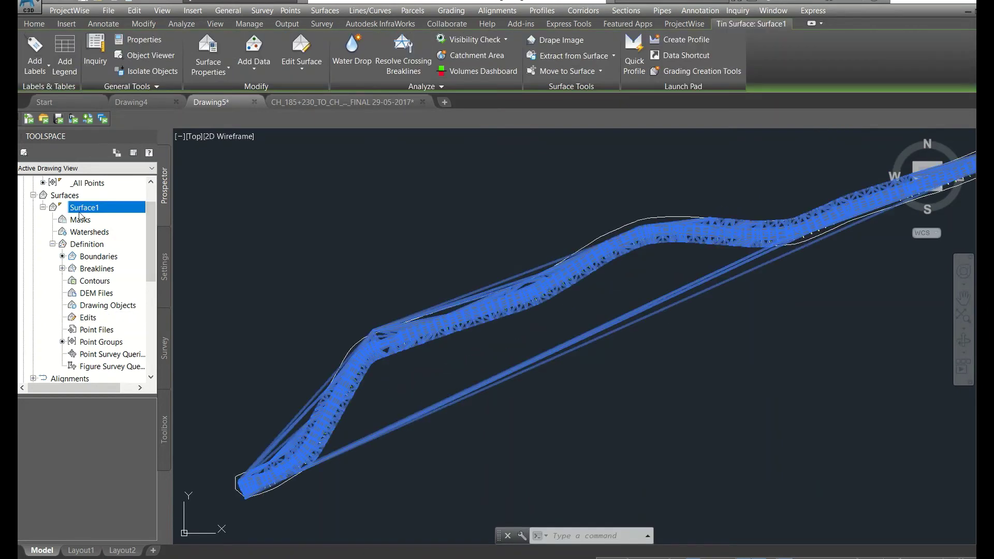
scroll(79, 217, "up", 1)
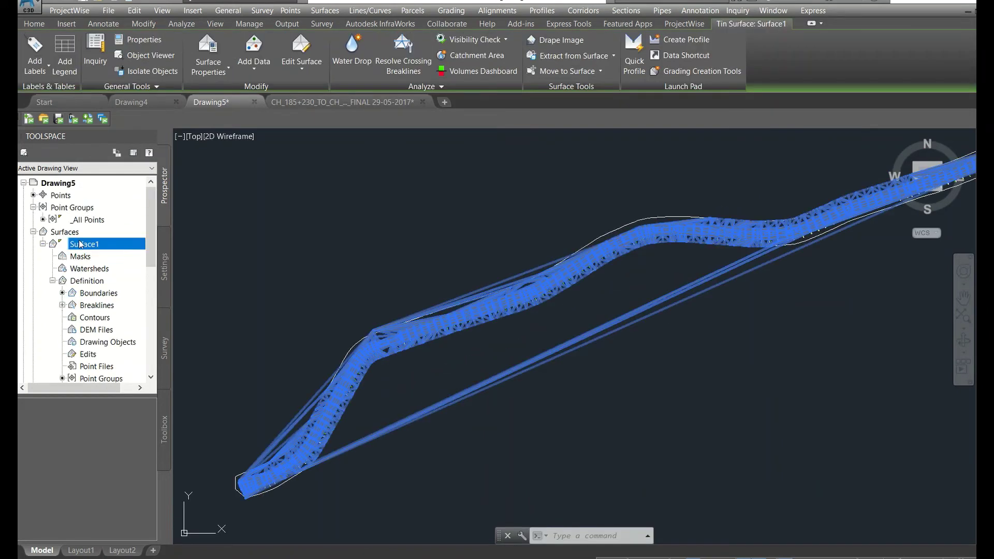
left_click(97, 306)
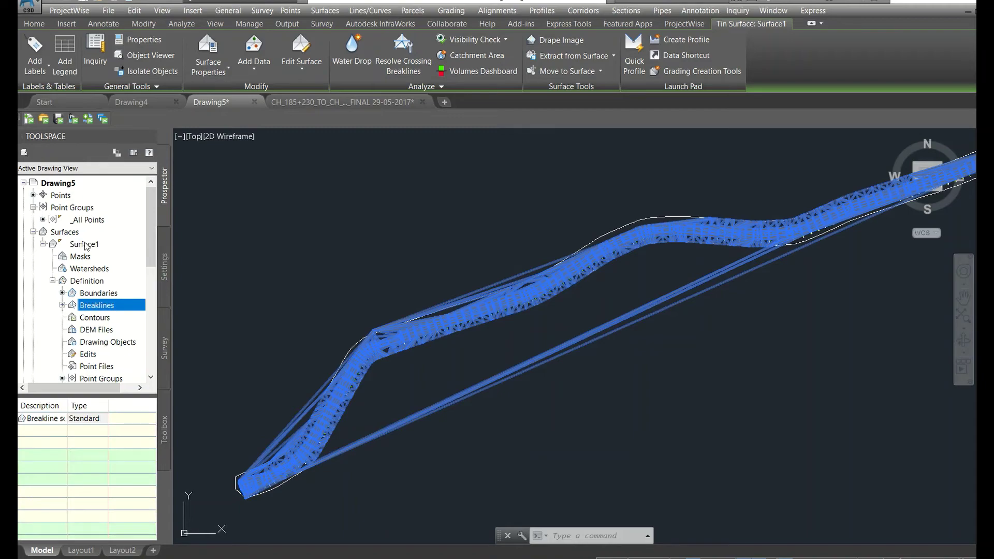
right_click(86, 245)
left_click(124, 274)
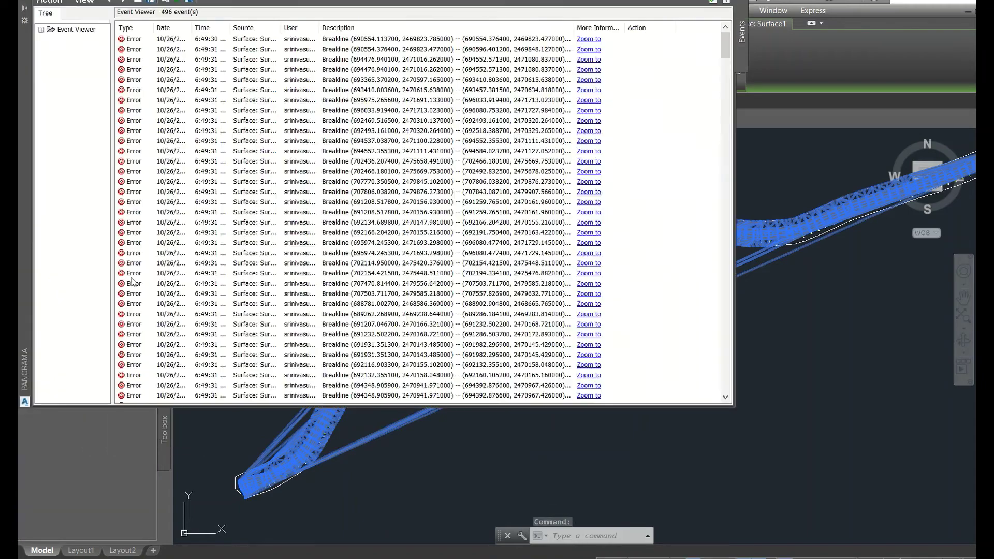
left_click(25, 2)
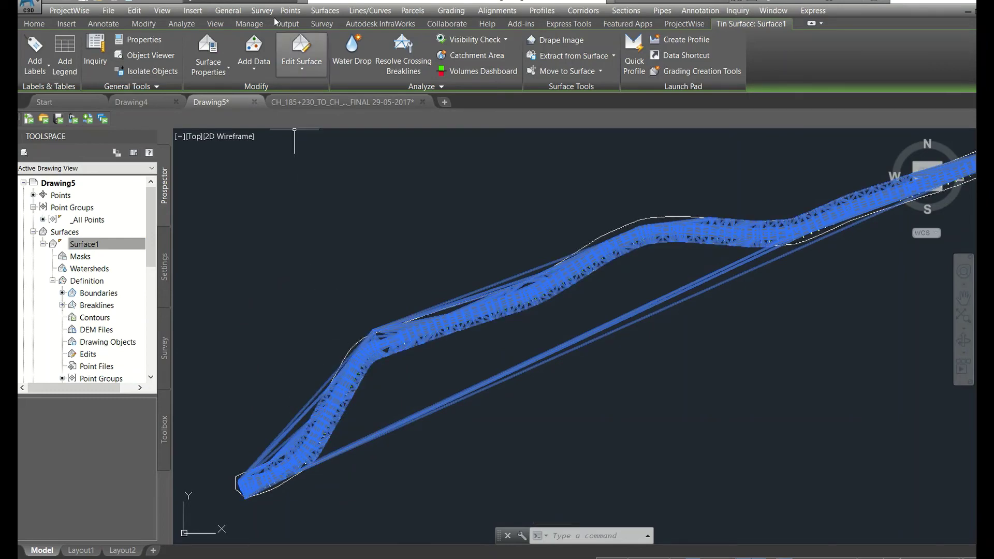
- Review the AutoCAD point conversion utility and Surface1's boundary and point group definitions
left_click(291, 10)
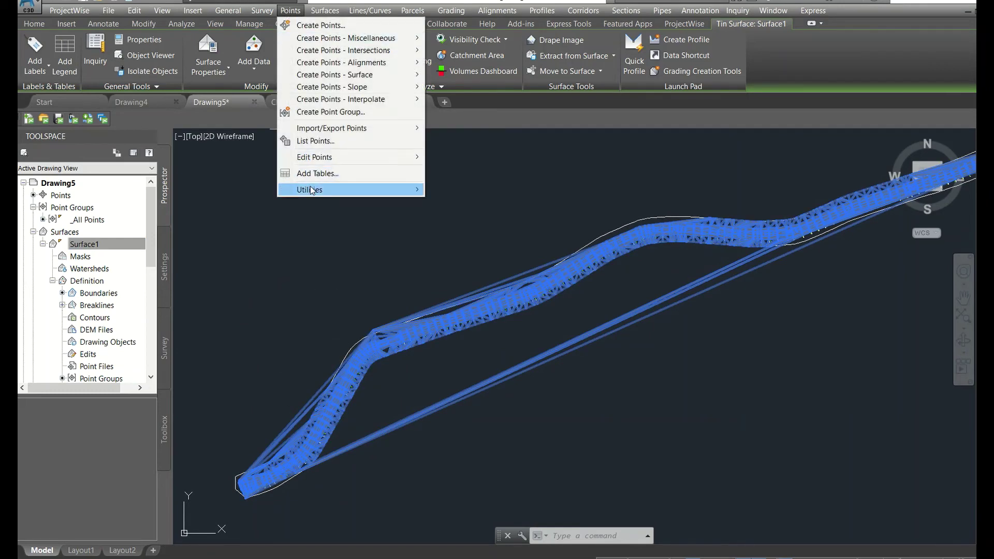
mouse_move(313, 189)
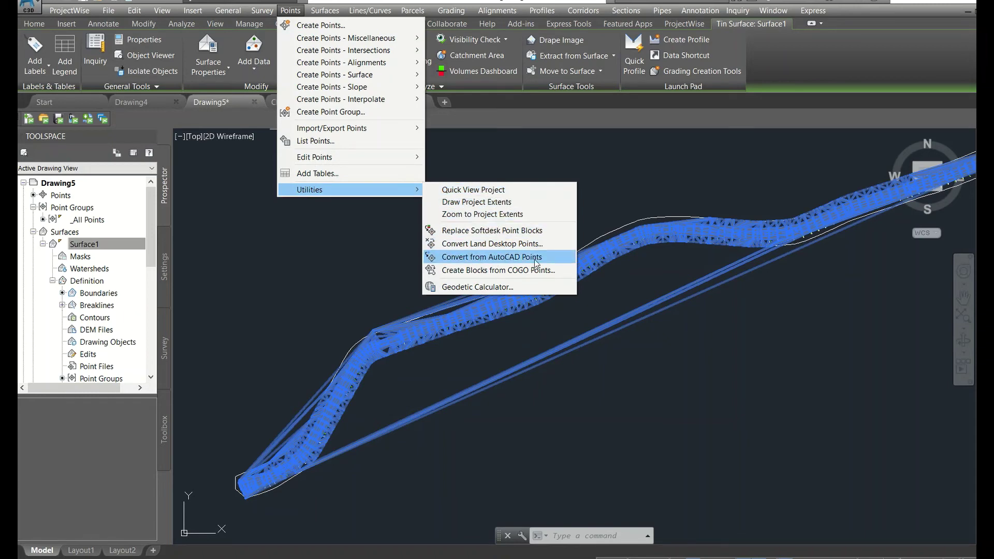
left_click(463, 257)
left_click(226, 275)
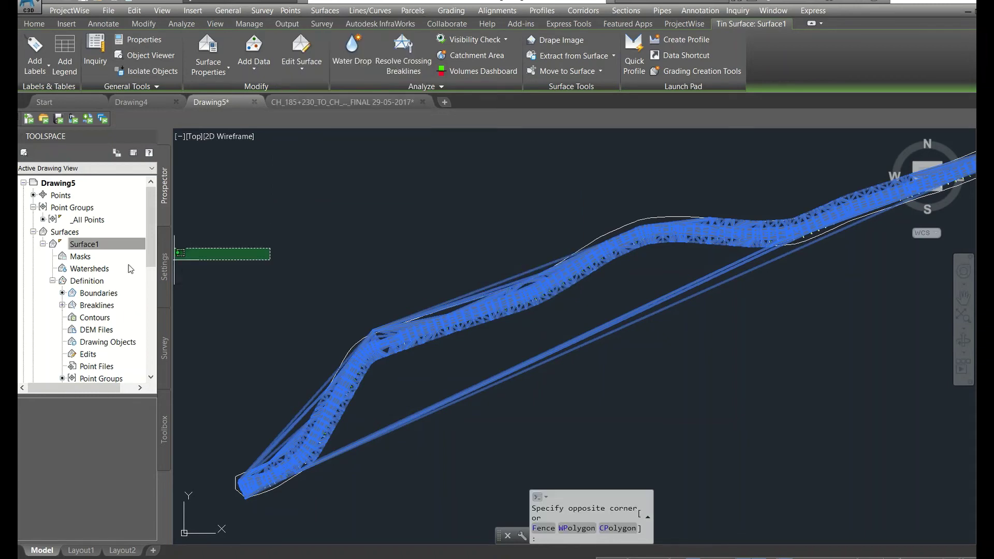
left_click(98, 297)
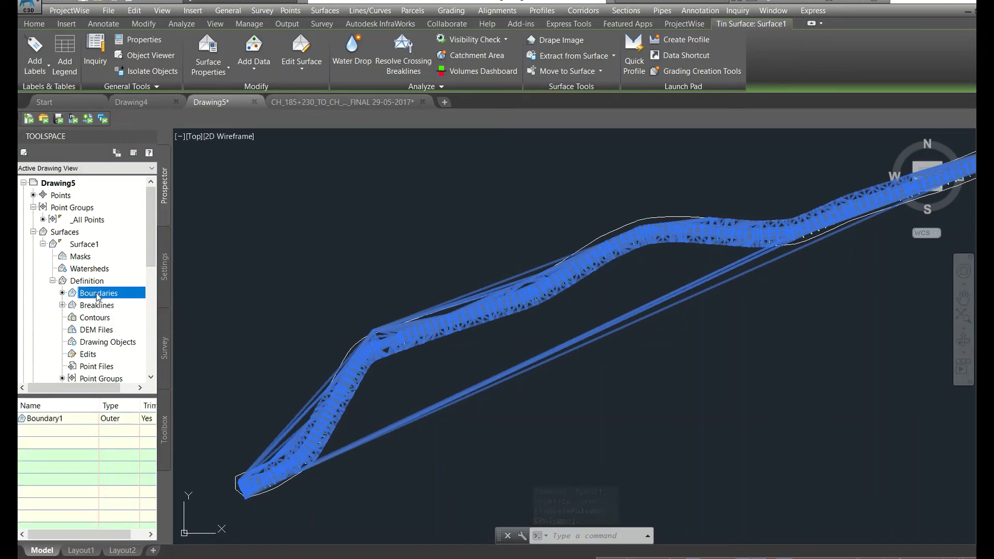
scroll(93, 325, "down", 2)
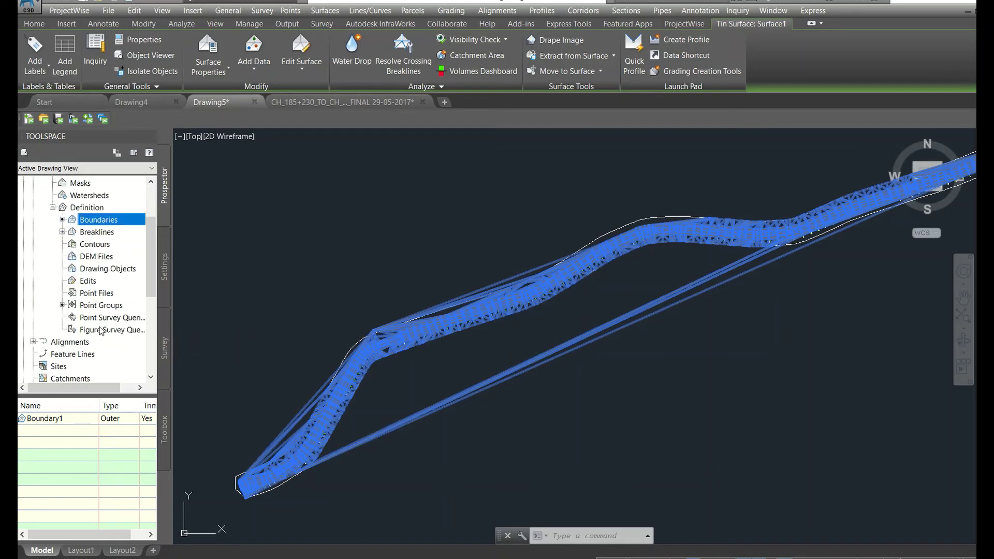
left_click(93, 306)
right_click(96, 306)
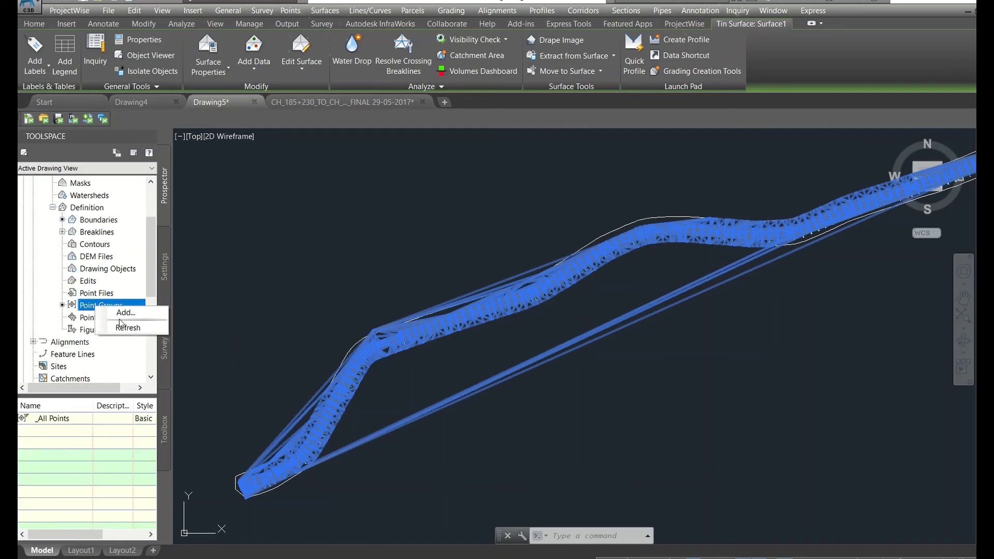
left_click(116, 312)
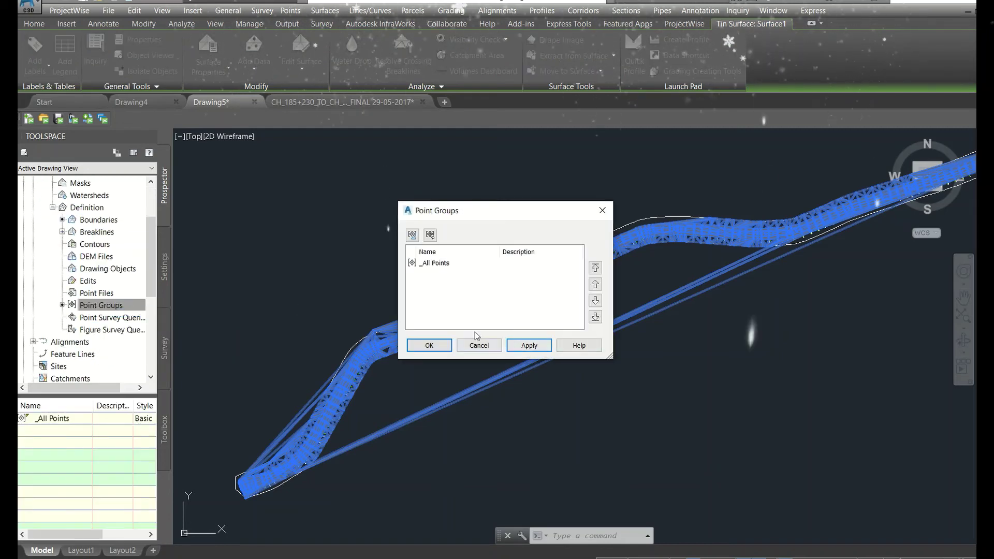
left_click(478, 346)
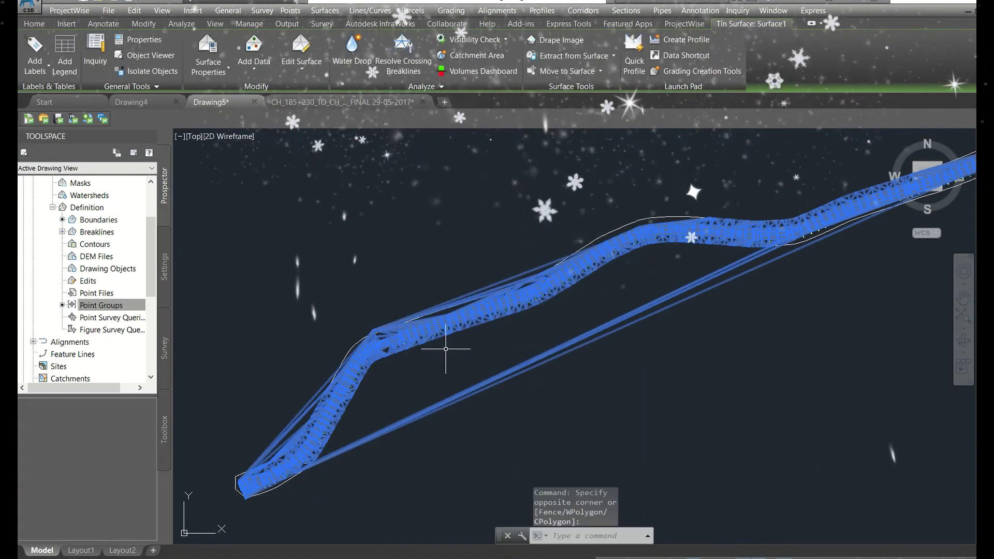
- Rebuild Surface1 once more, close the Event Viewer and deselect the surface
scroll(86, 248, "up", 2)
left_click(86, 248)
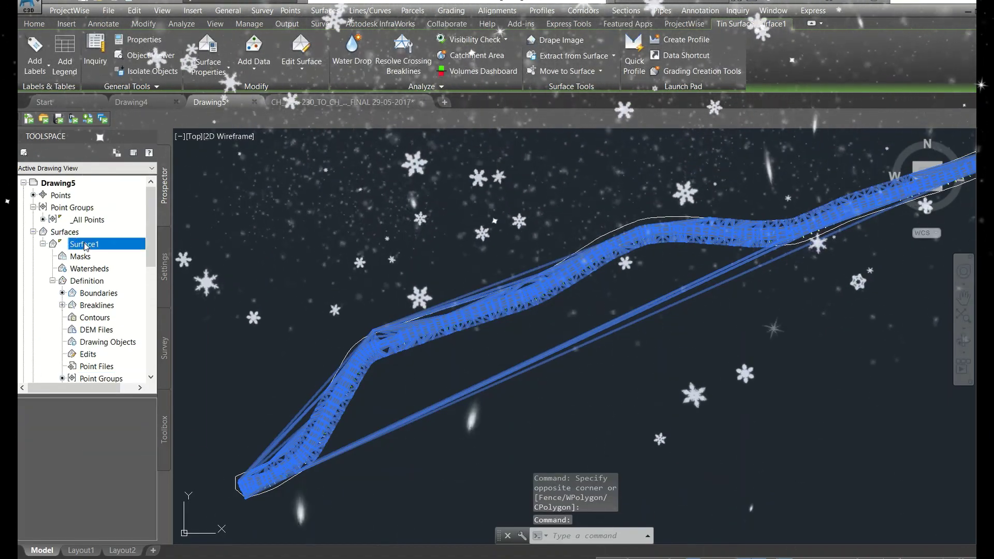
right_click(86, 248)
left_click(129, 283)
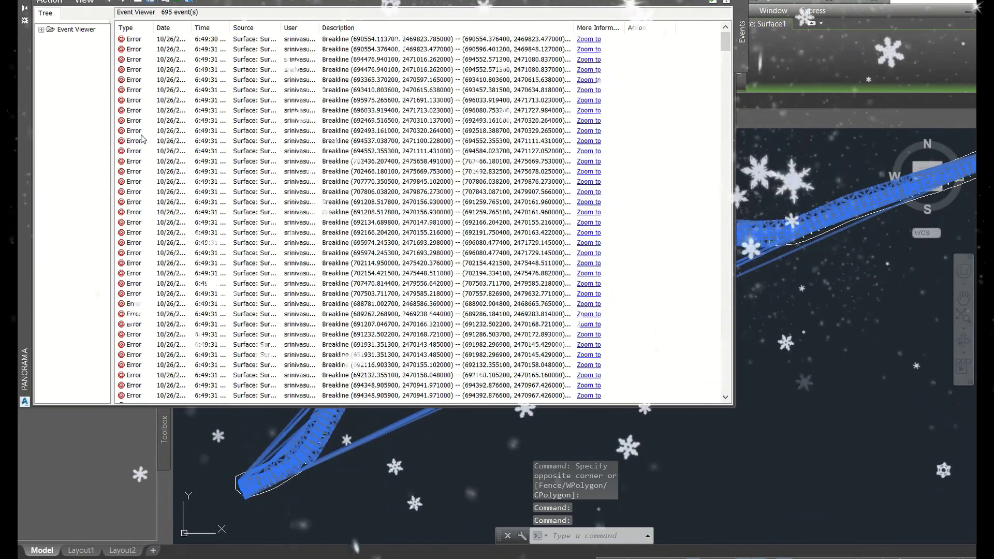
left_click(25, 1)
key("Escape")
scroll(310, 274, "down", 5)
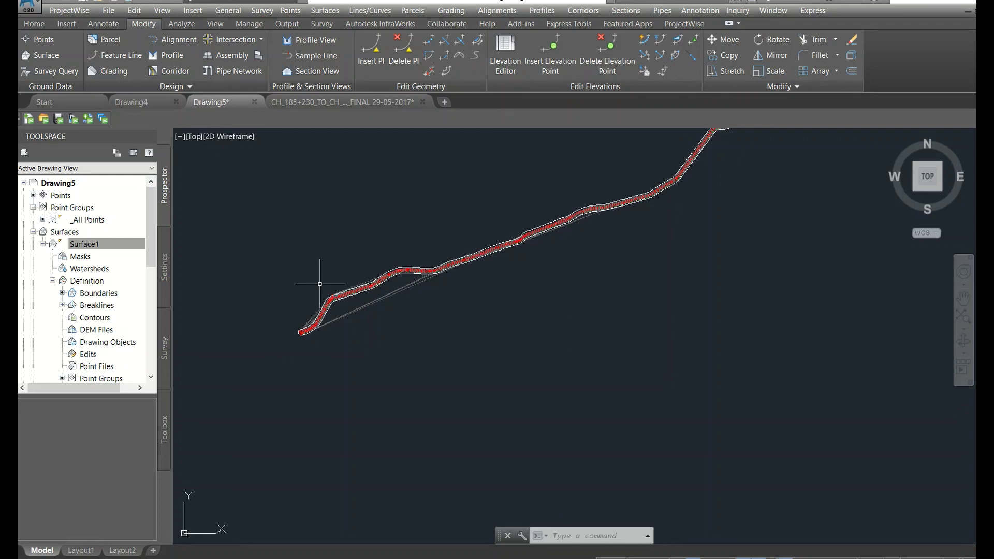
mouse_move(497, 5)
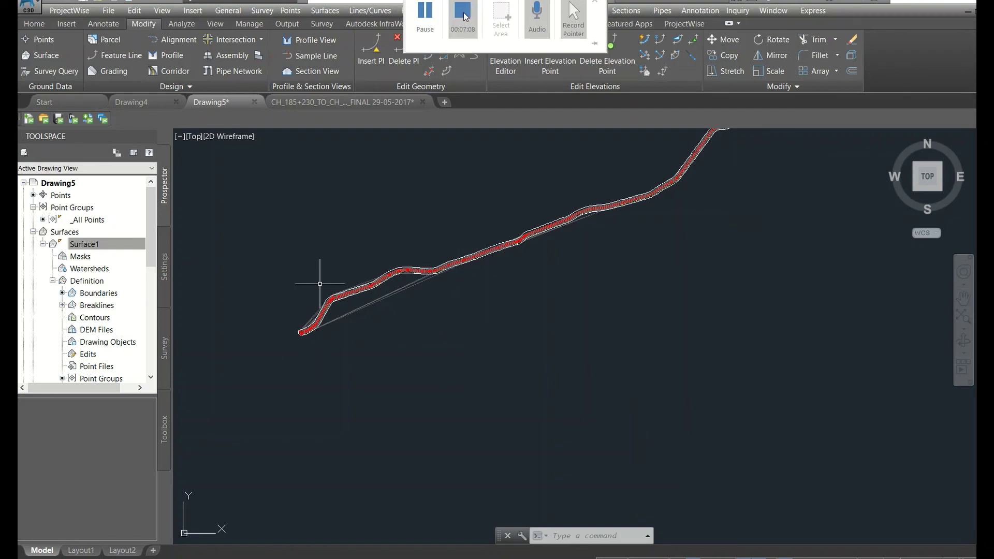